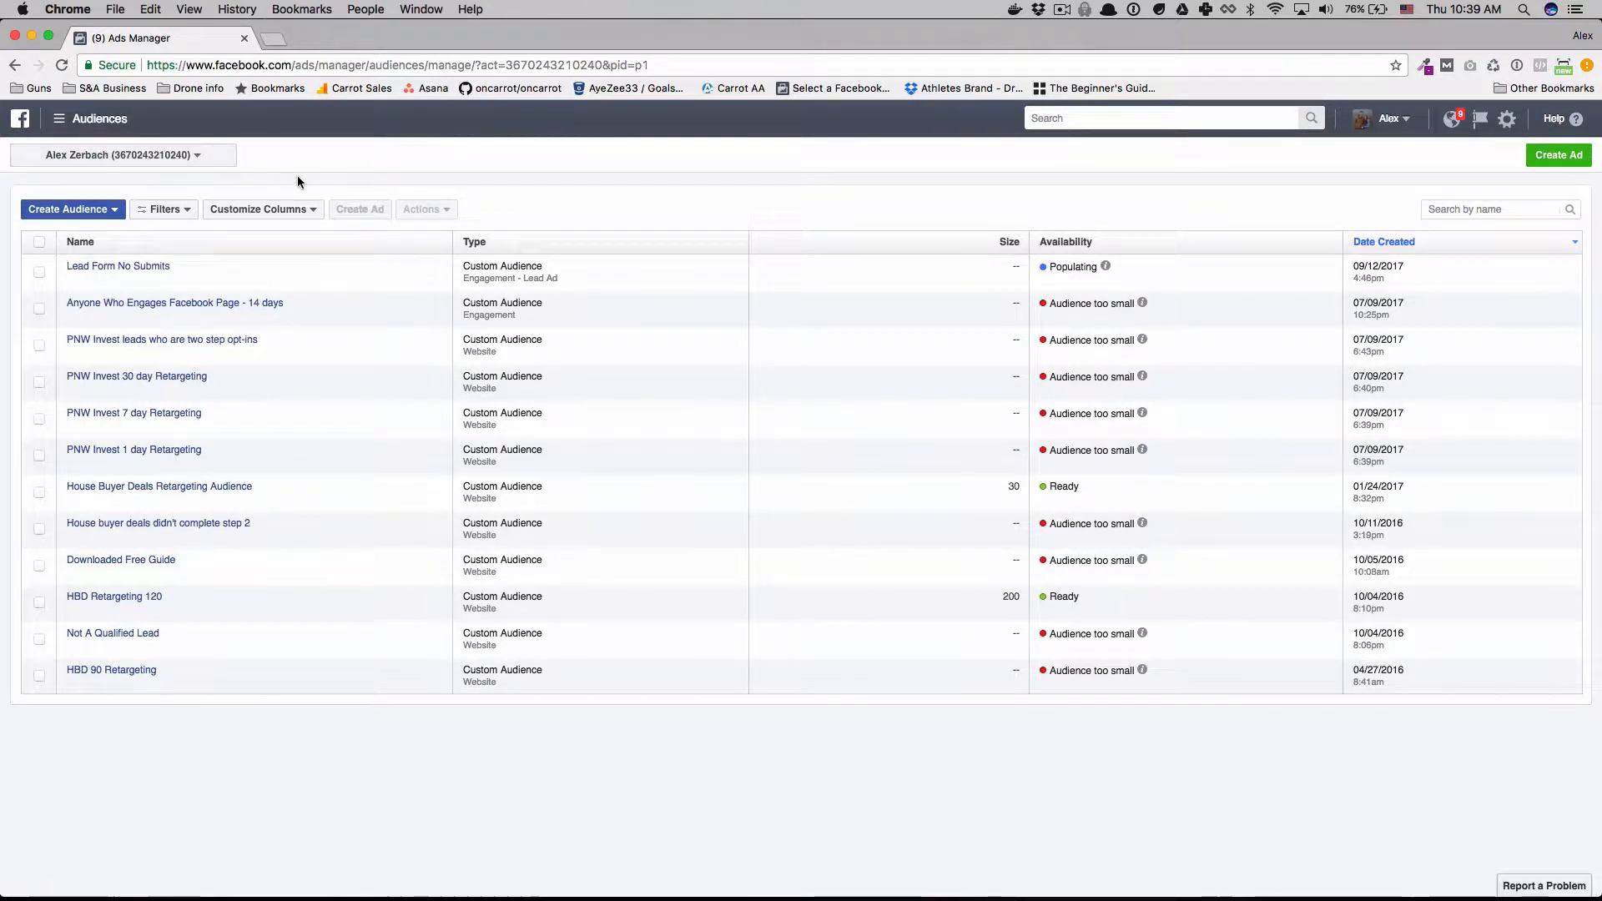
- Go to the Audiences page among the ad account's asset tools
click(75, 125)
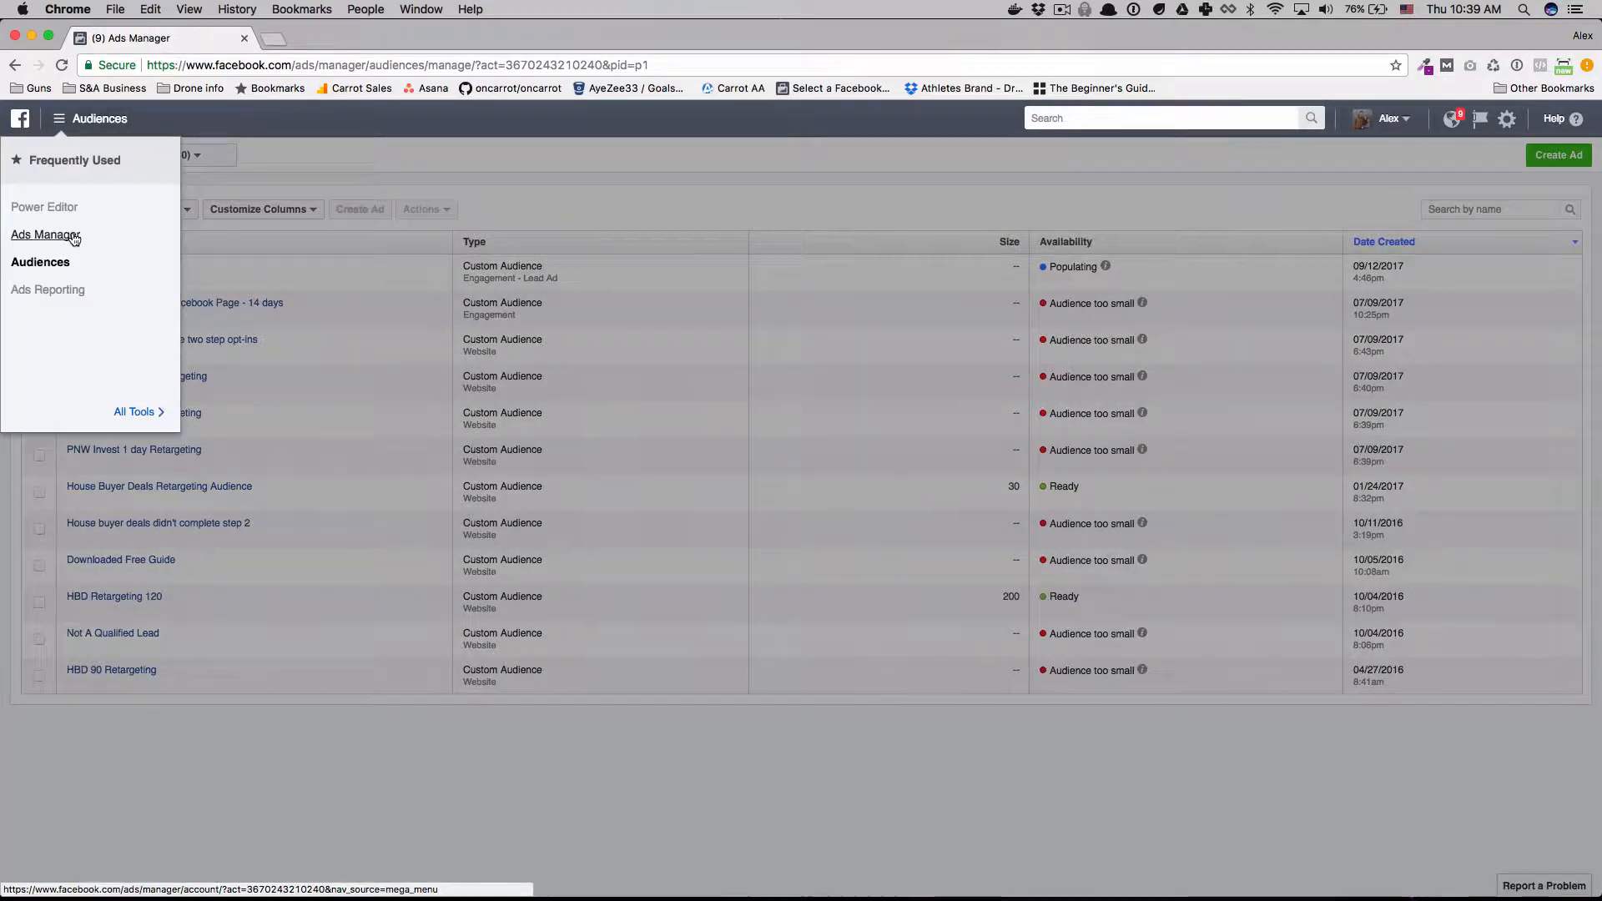
click(138, 410)
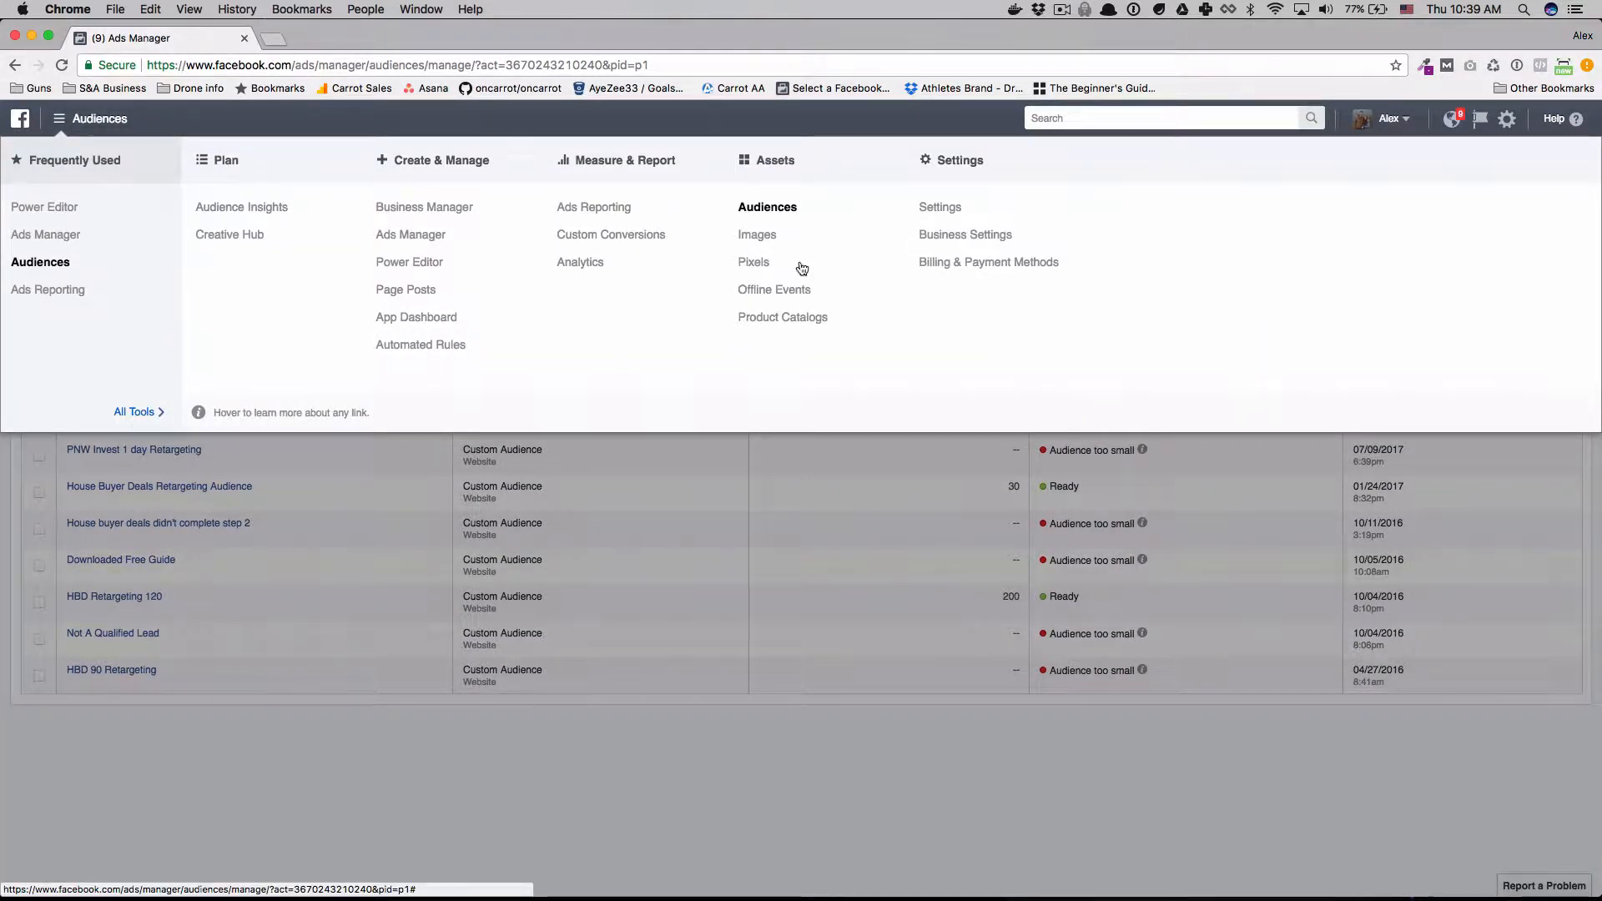
click(797, 210)
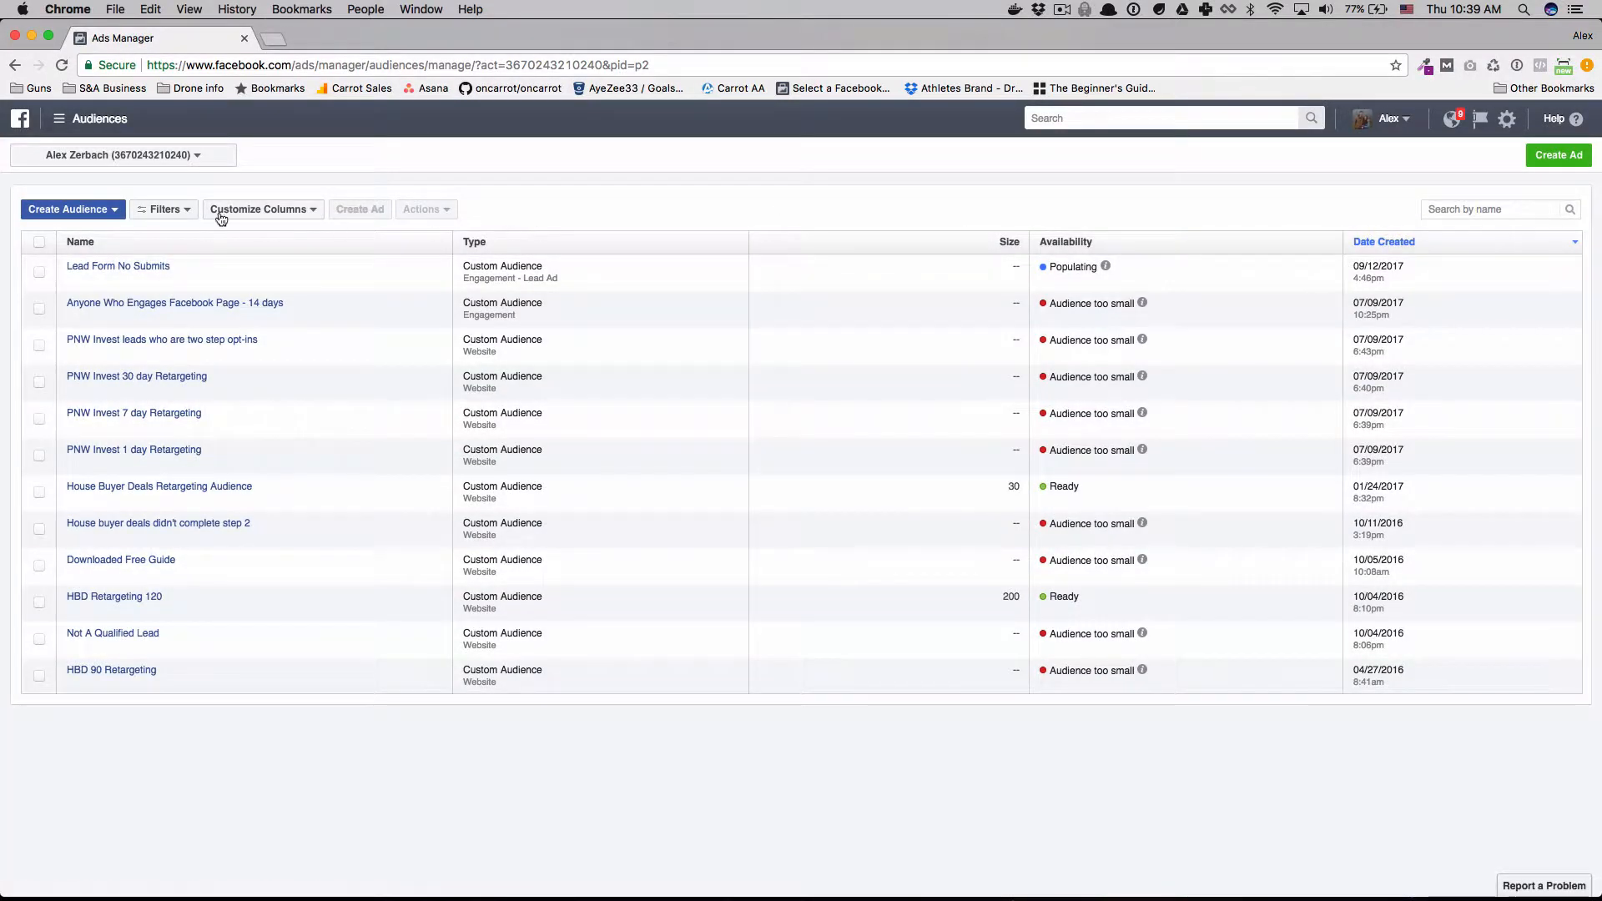
- Examine the Customer File form for adding customers from your own file or pasted data, and close it without creating an audience
click(72, 209)
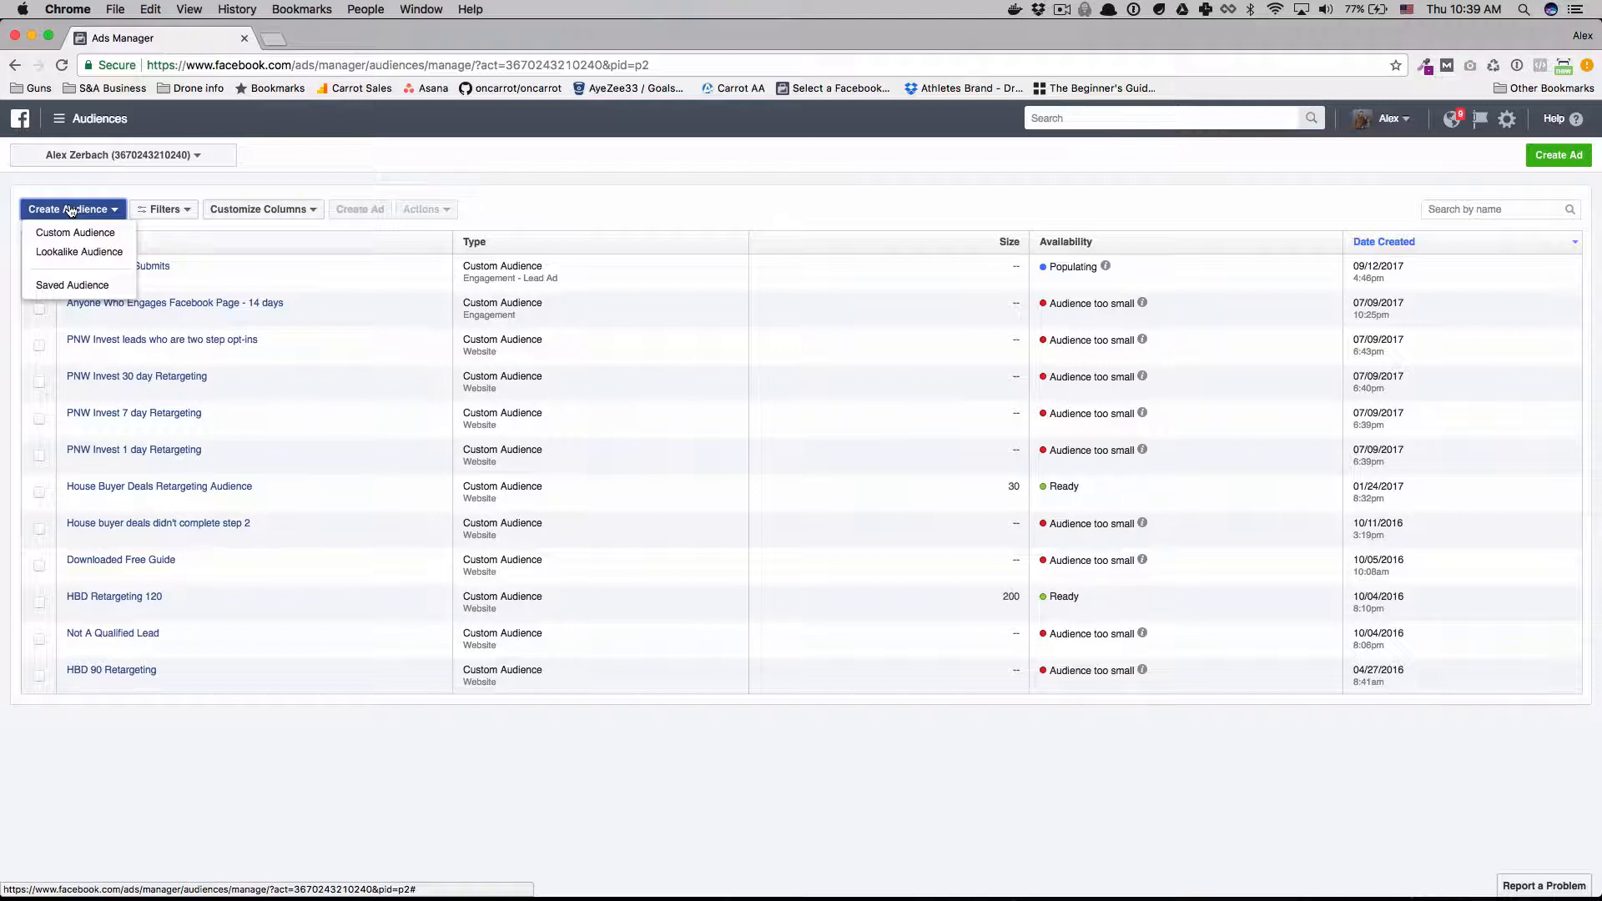
click(90, 236)
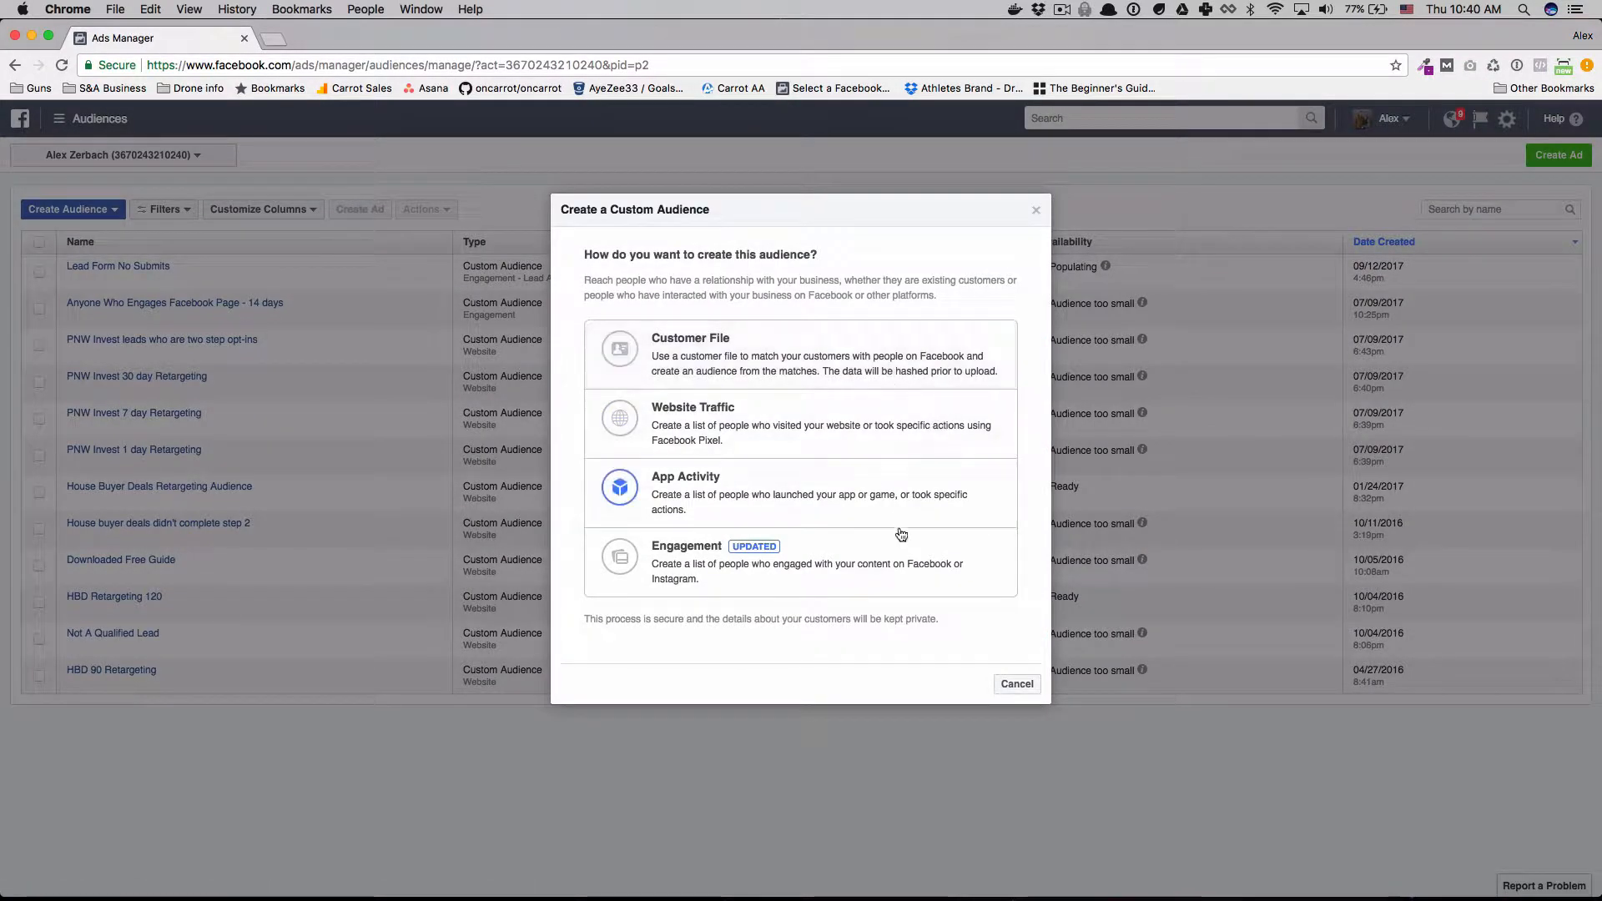
click(863, 358)
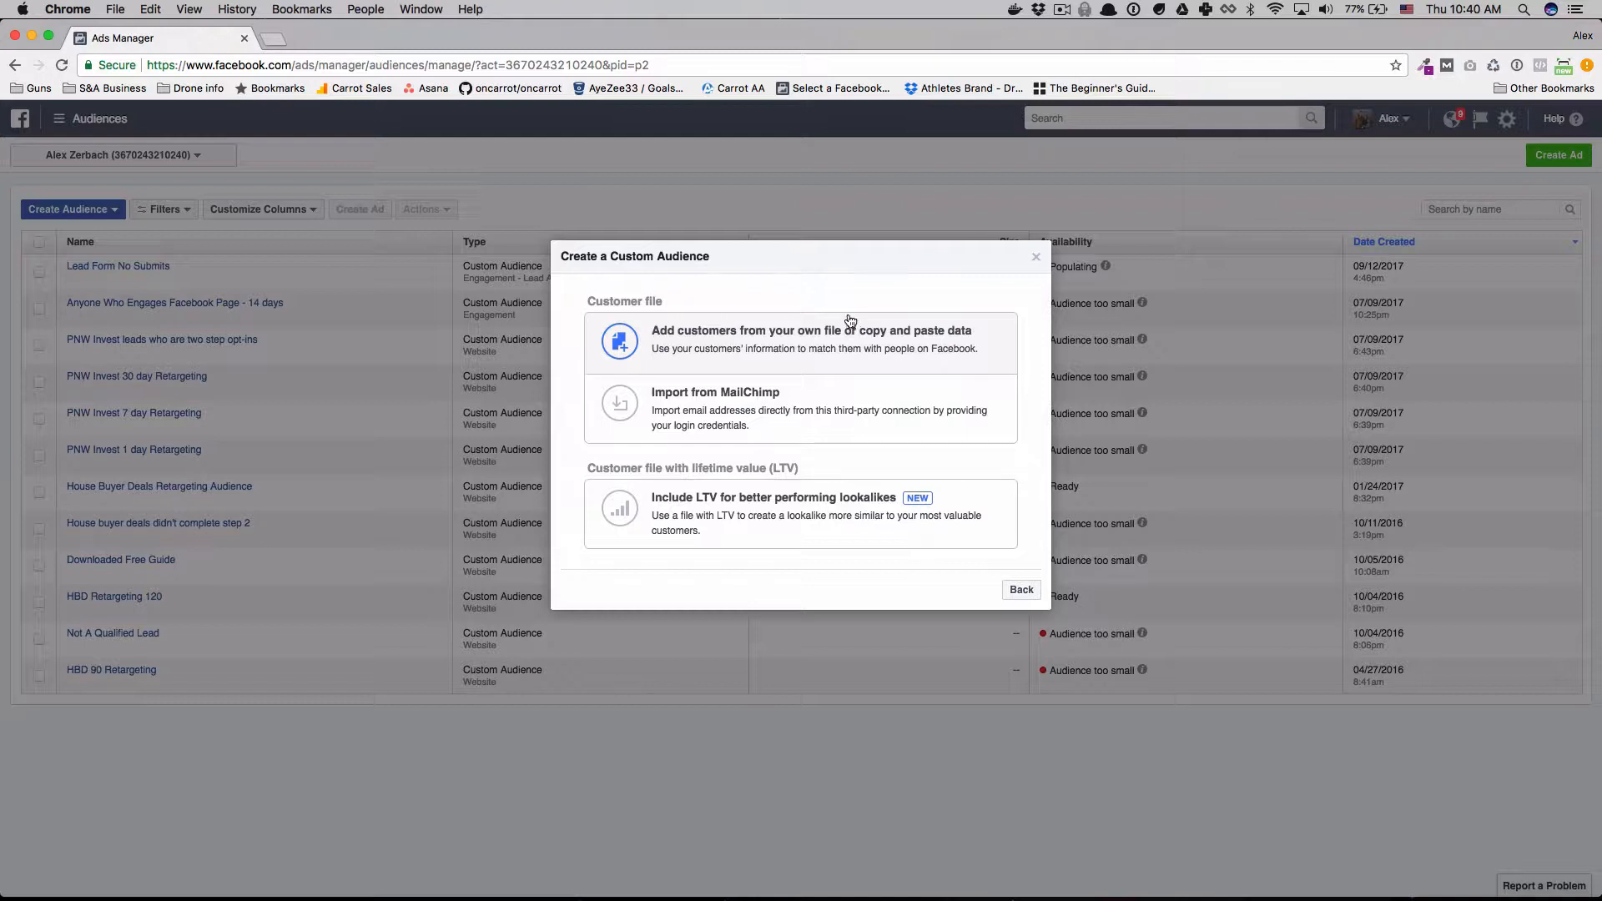
click(866, 364)
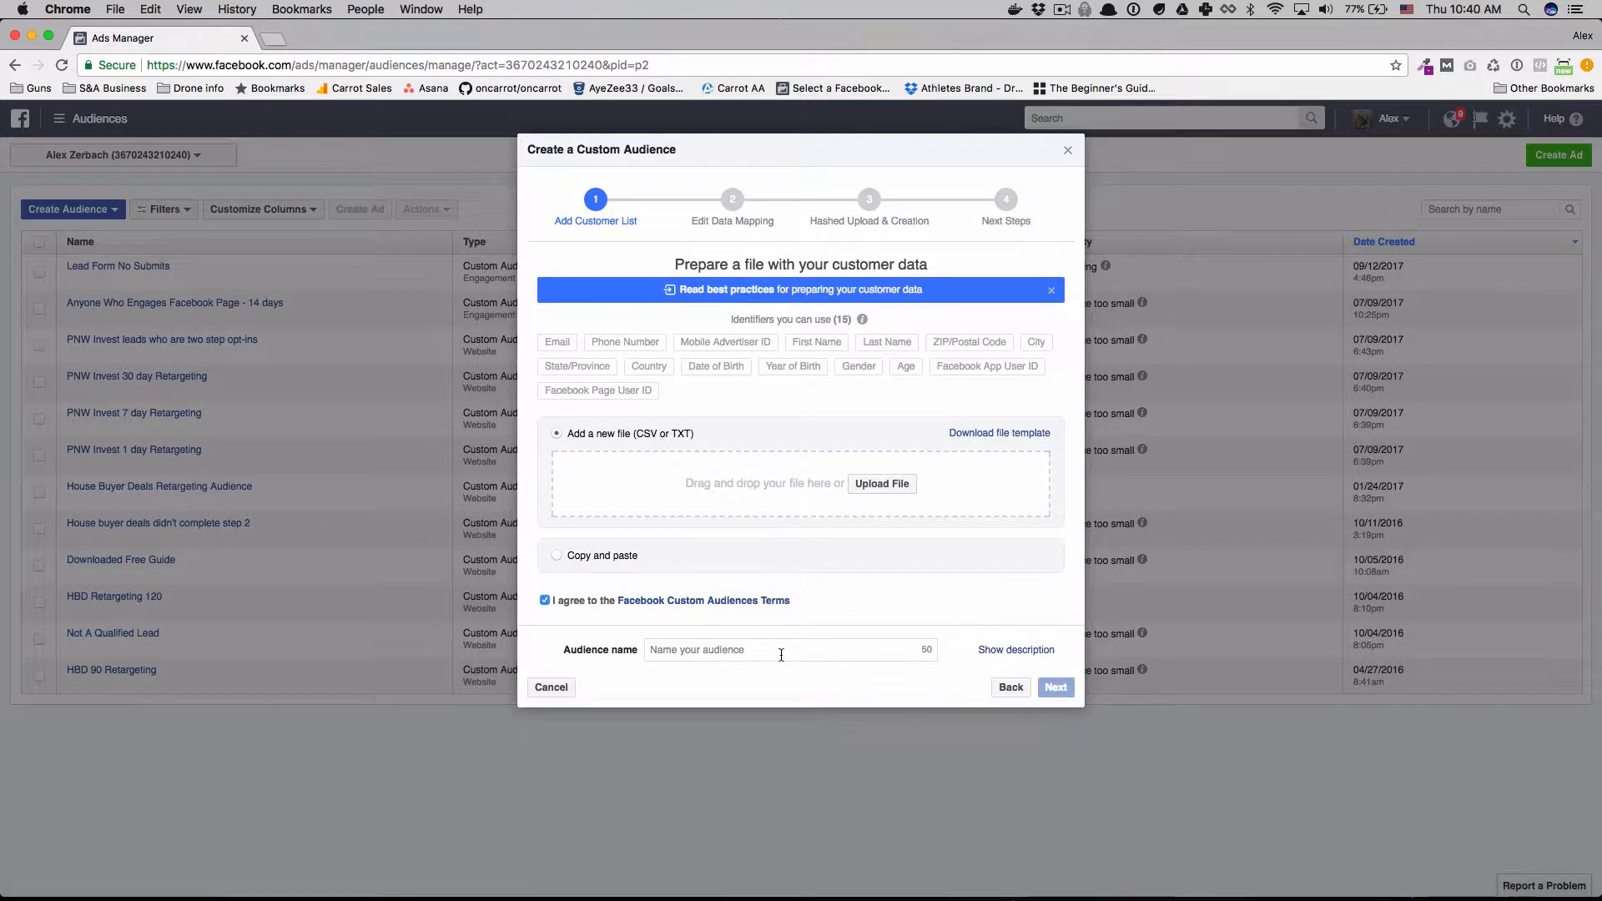
click(781, 650)
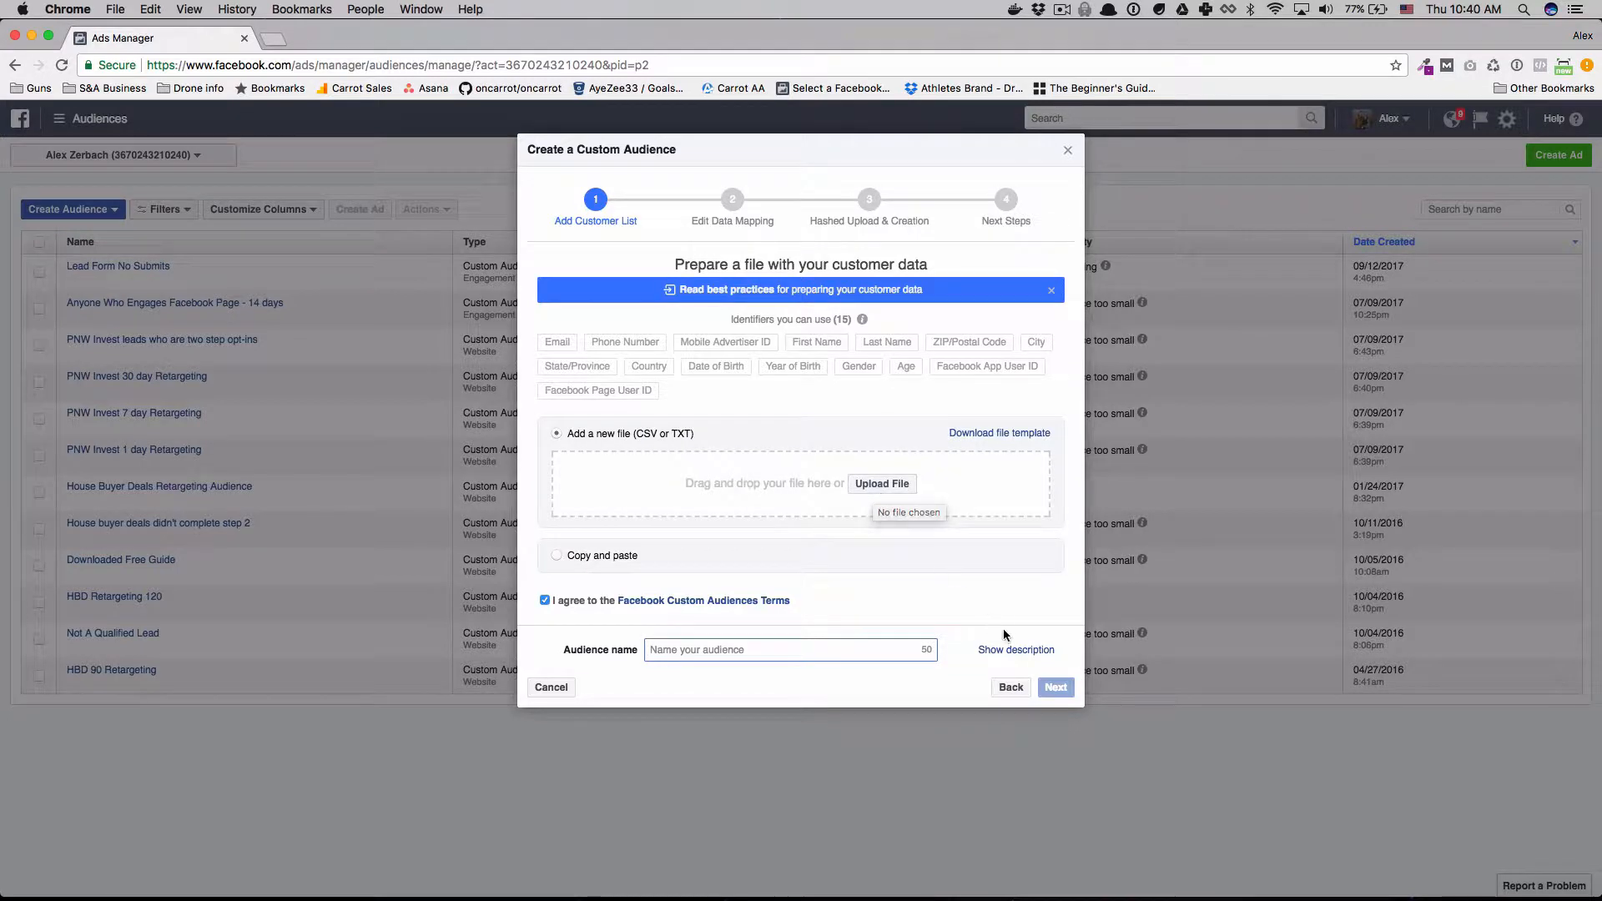
click(1068, 151)
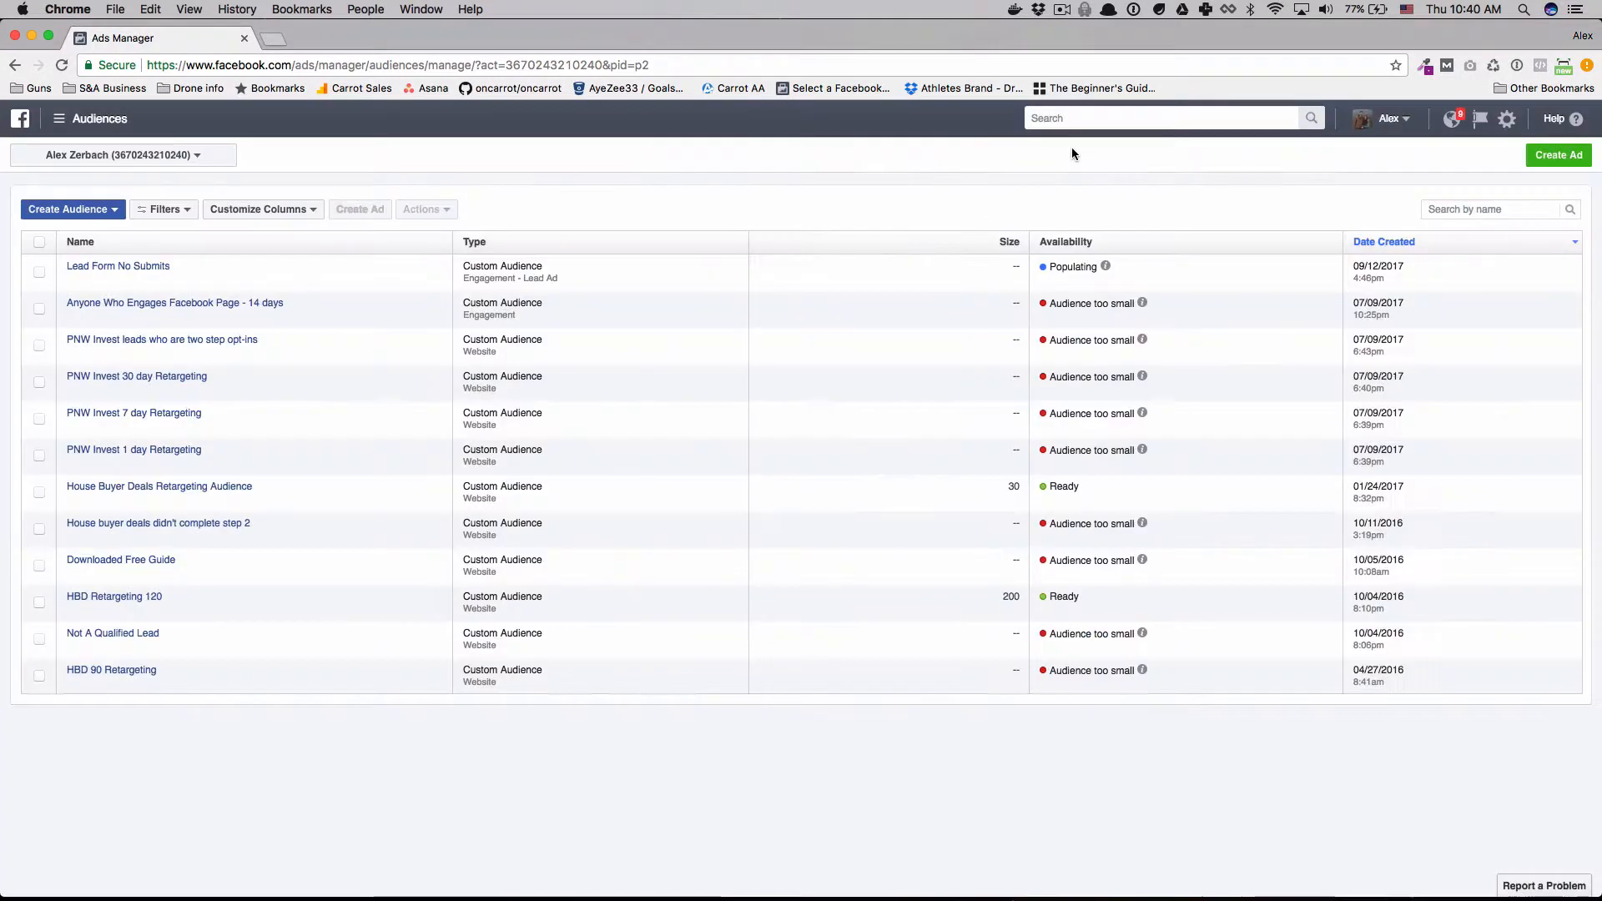
- Review the Customer File source options for a new custom audience, including the MailChimp import, and close the dialog
click(120, 215)
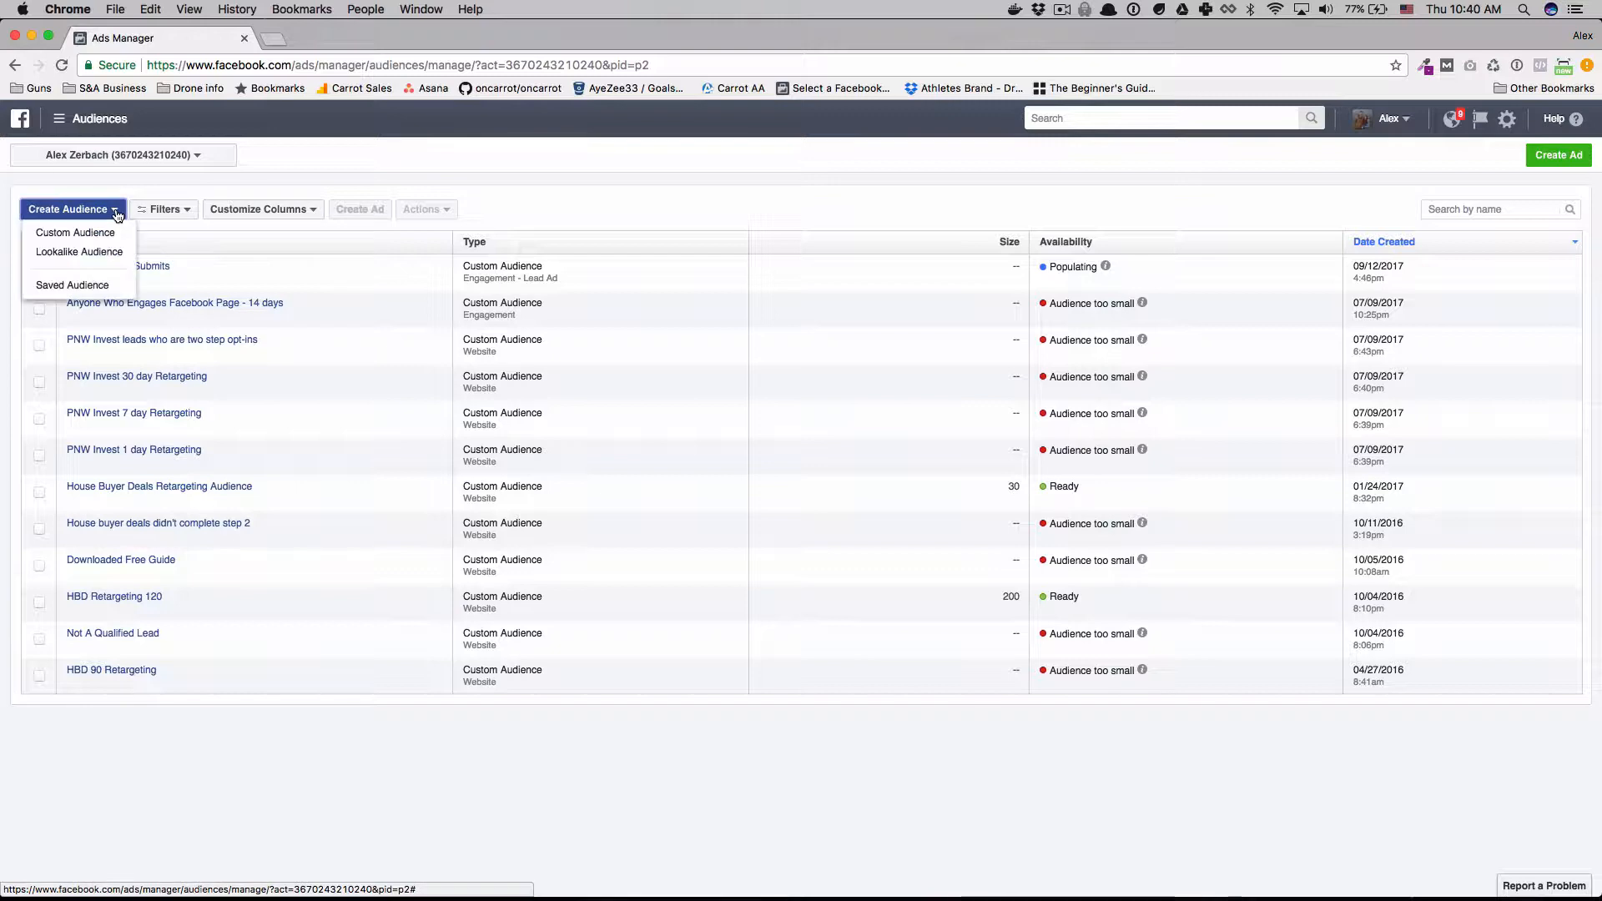
click(111, 232)
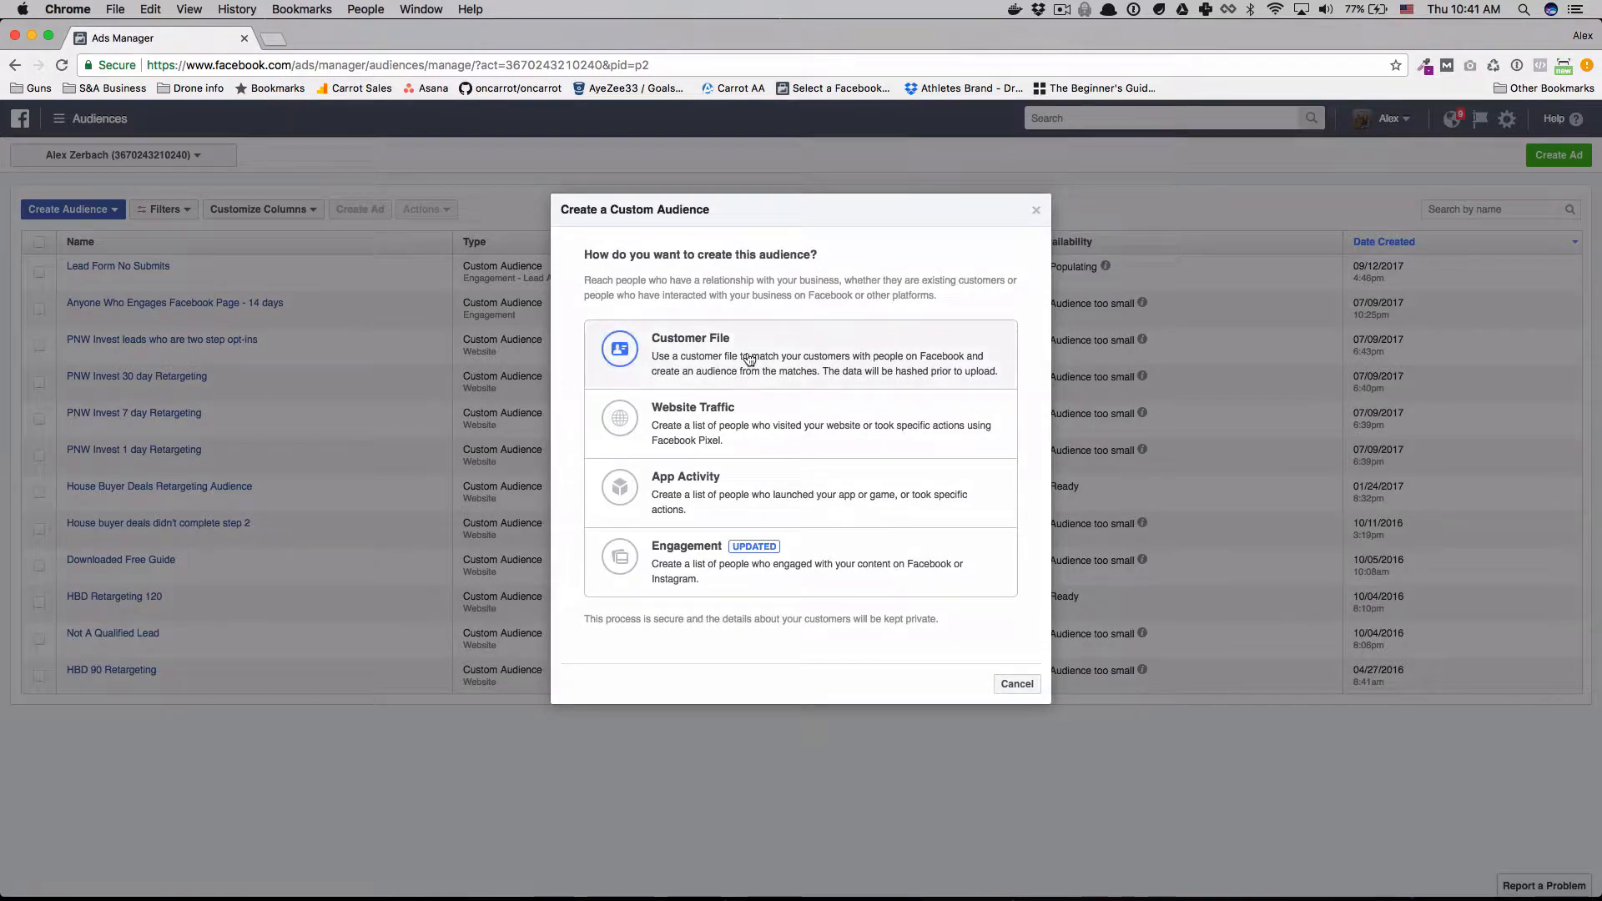
click(692, 354)
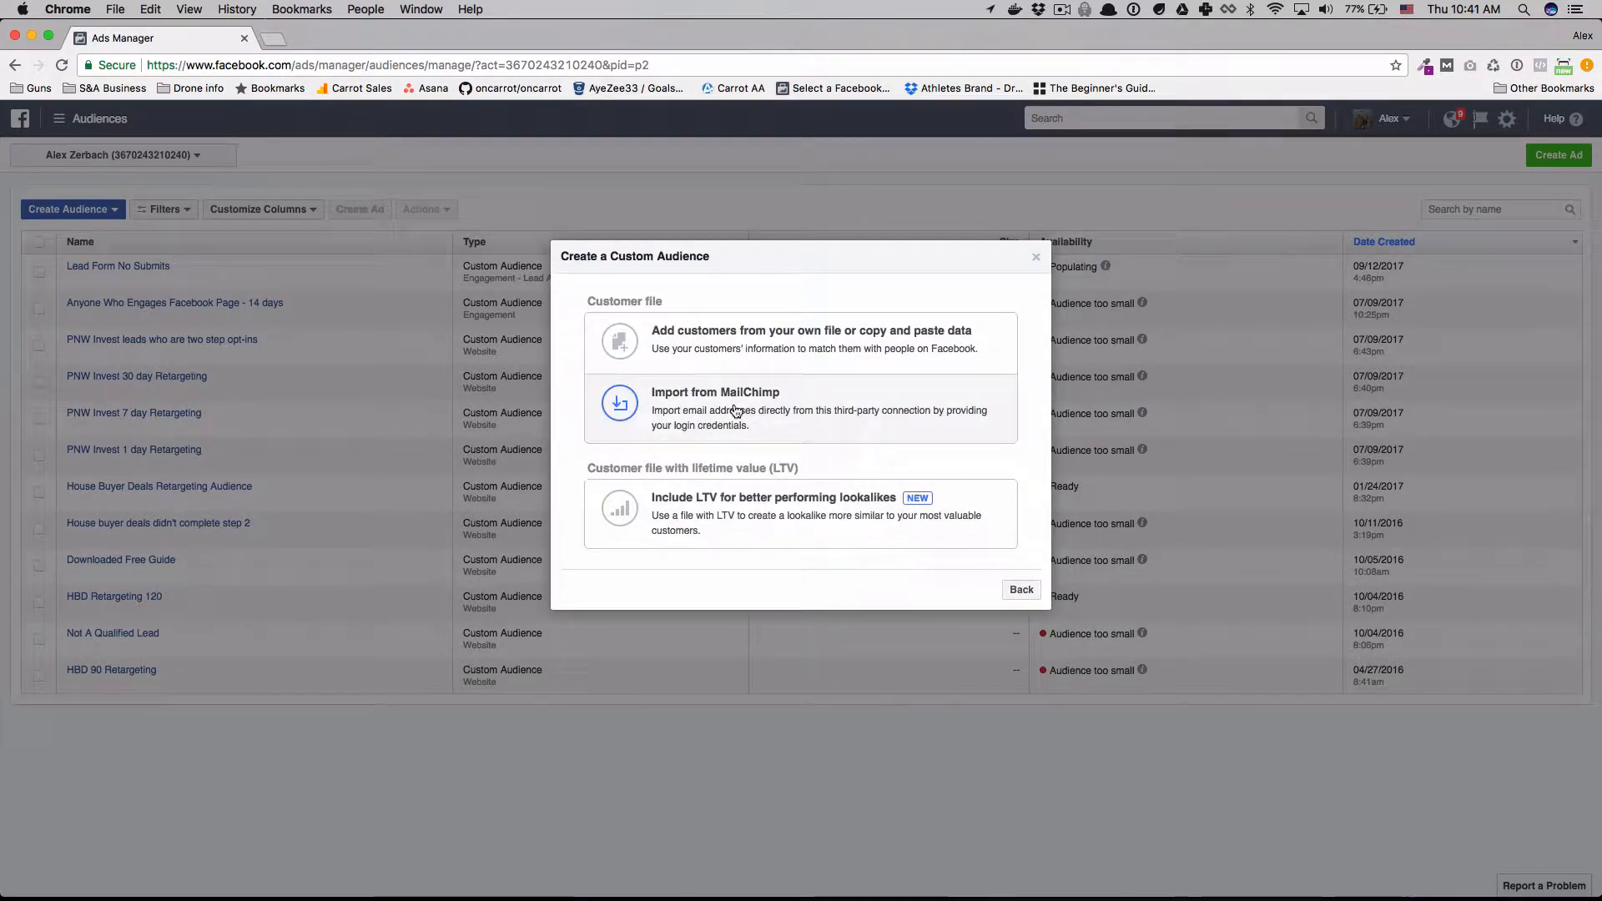
click(1035, 256)
- Start a custom audience from Website Traffic and check its pixel and visitor-type choices
click(90, 209)
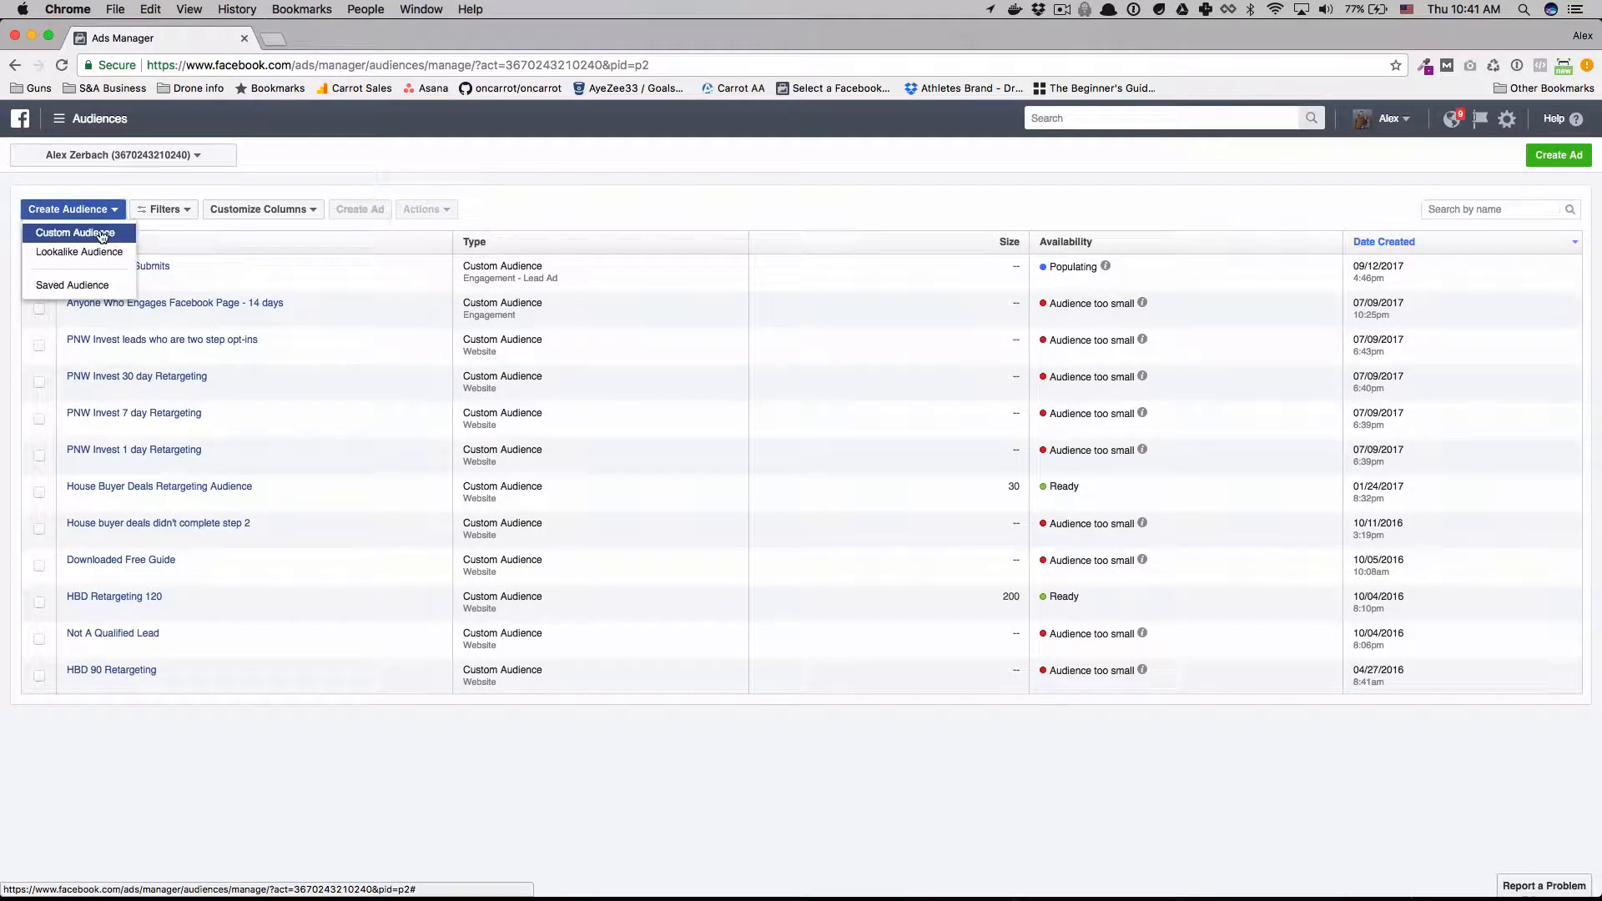
click(75, 233)
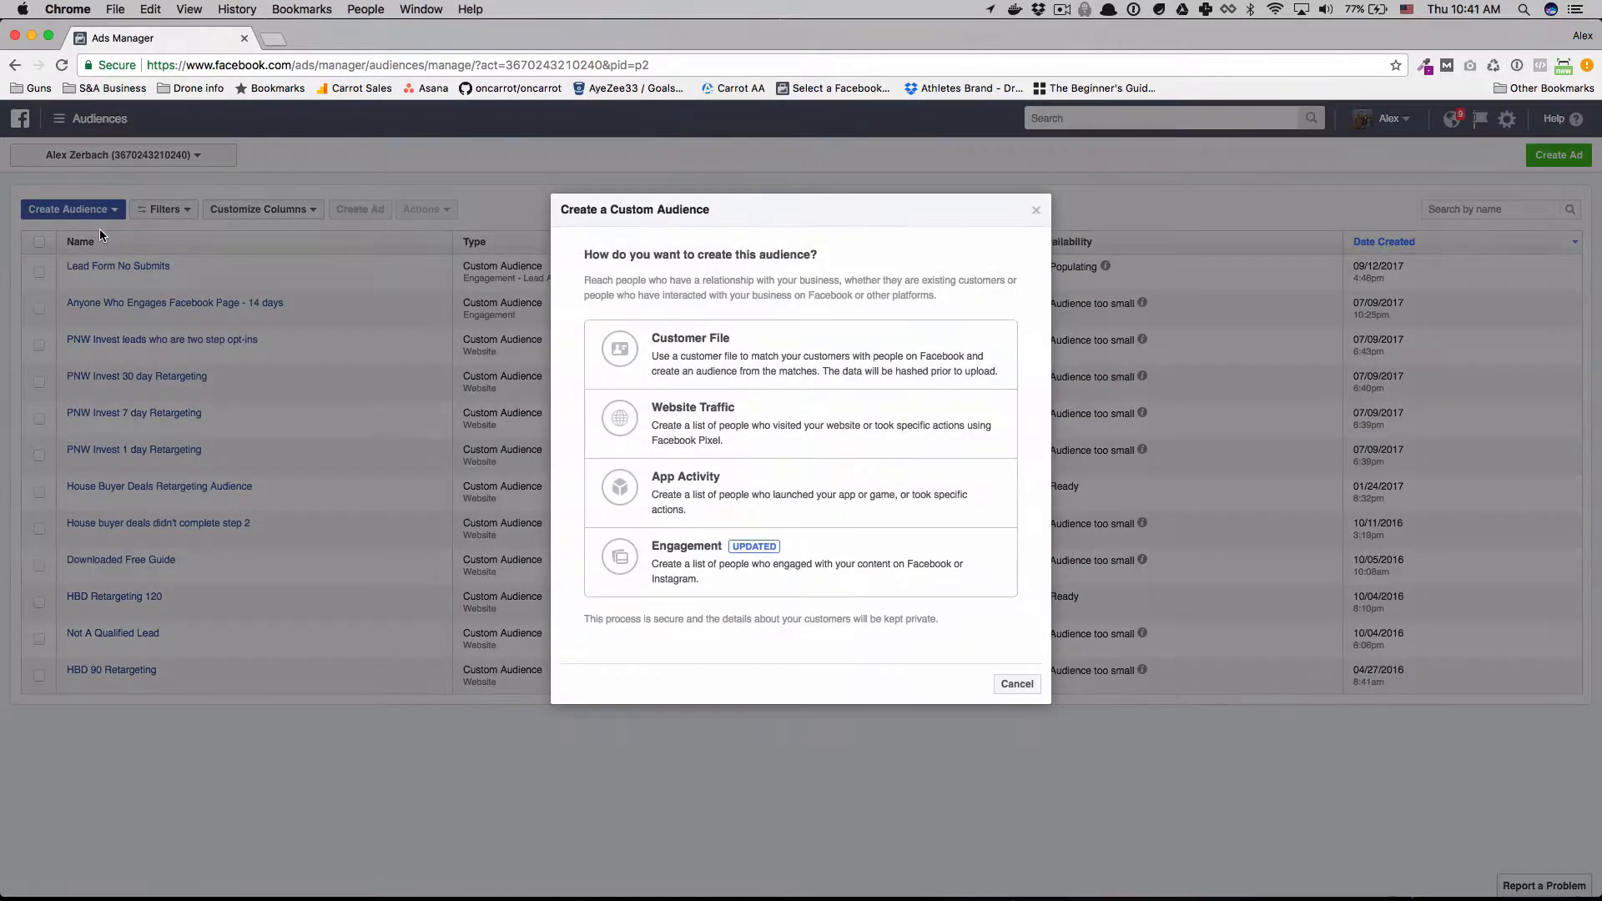
click(794, 426)
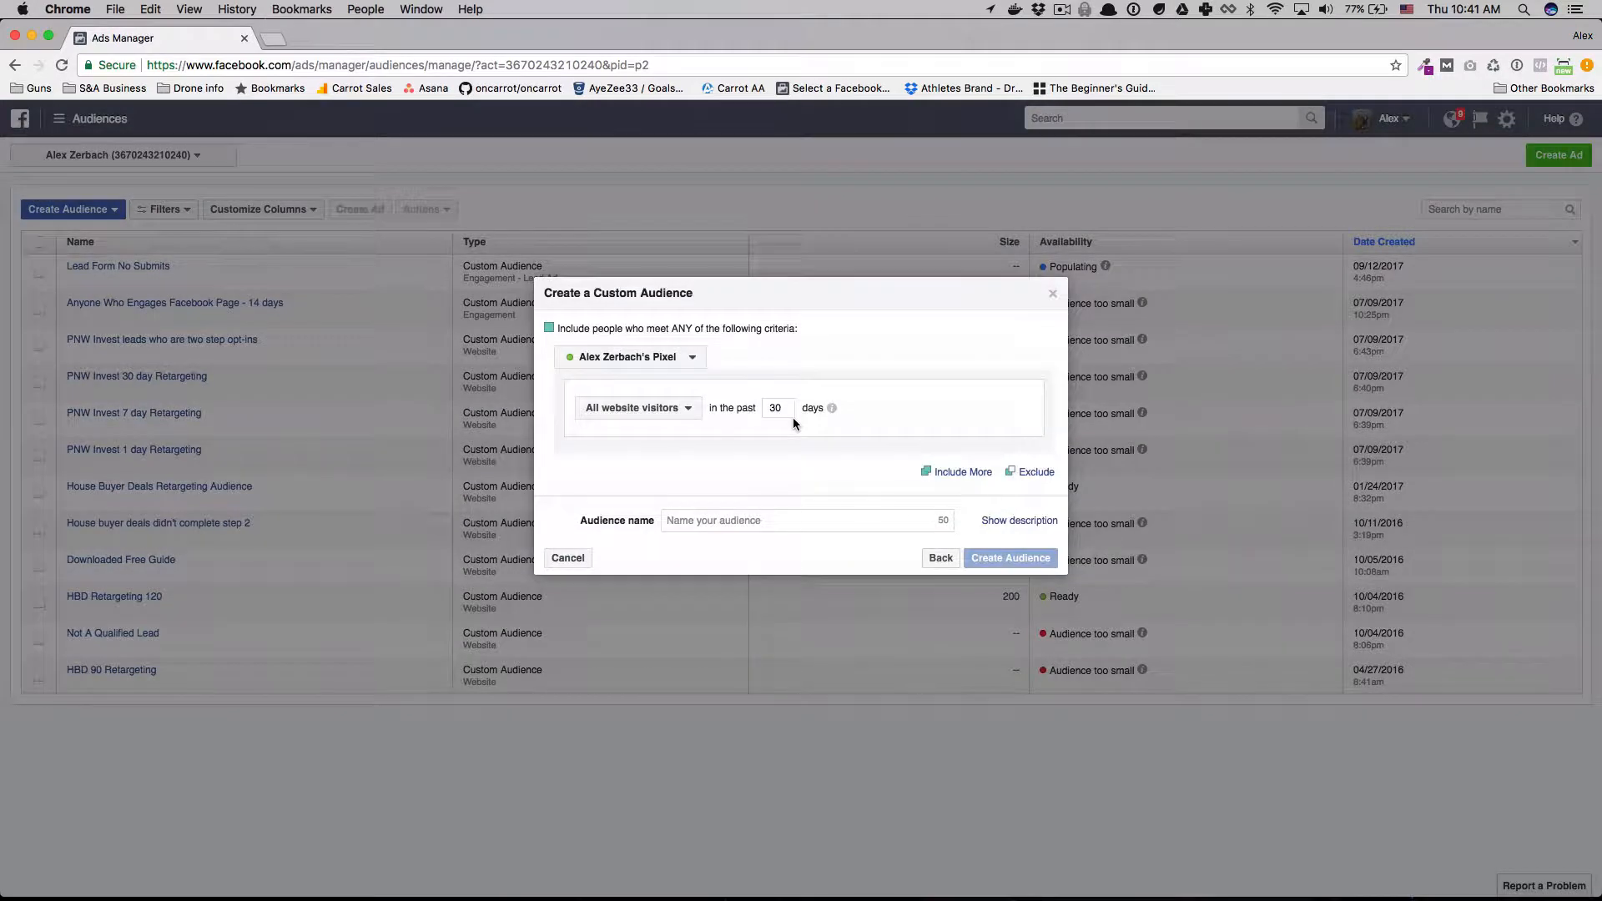
click(694, 357)
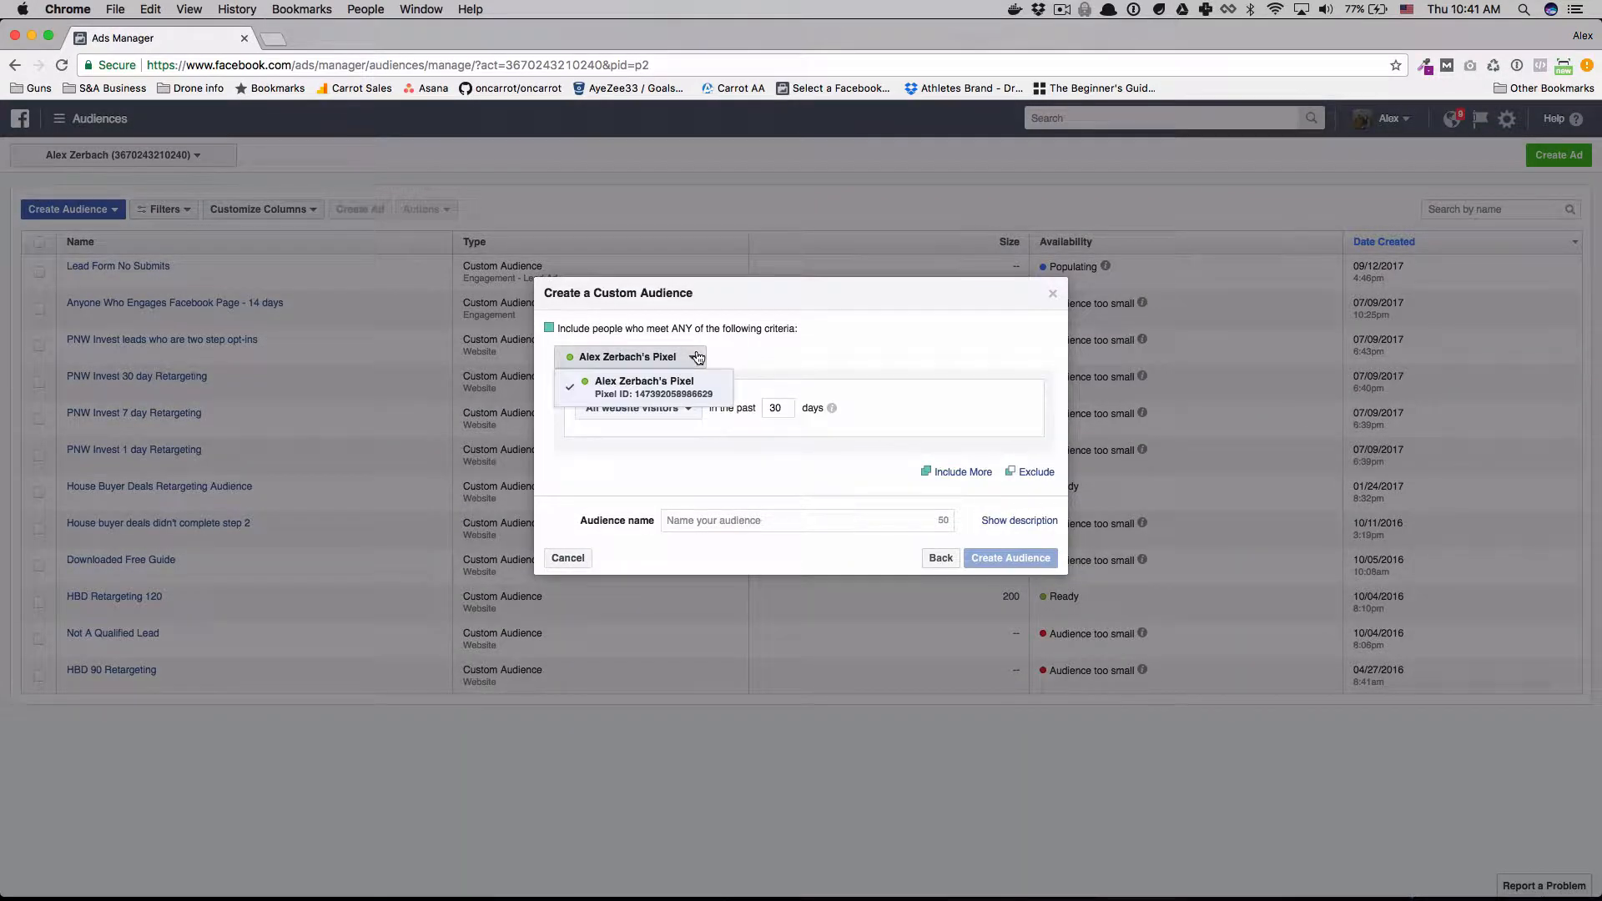
click(697, 357)
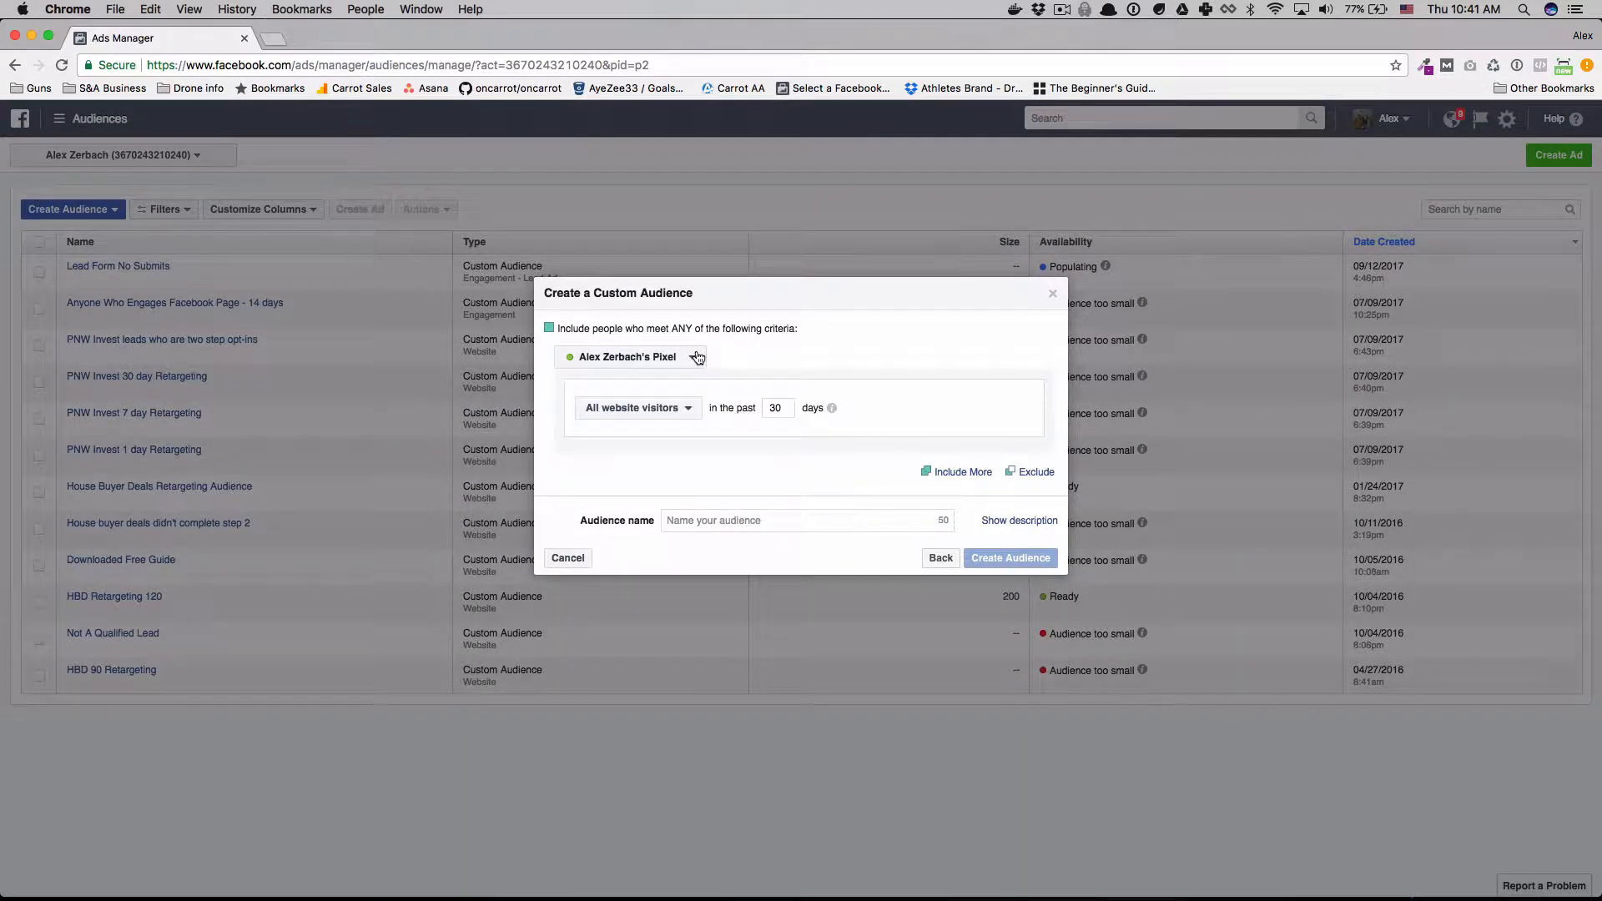
click(684, 409)
click(683, 409)
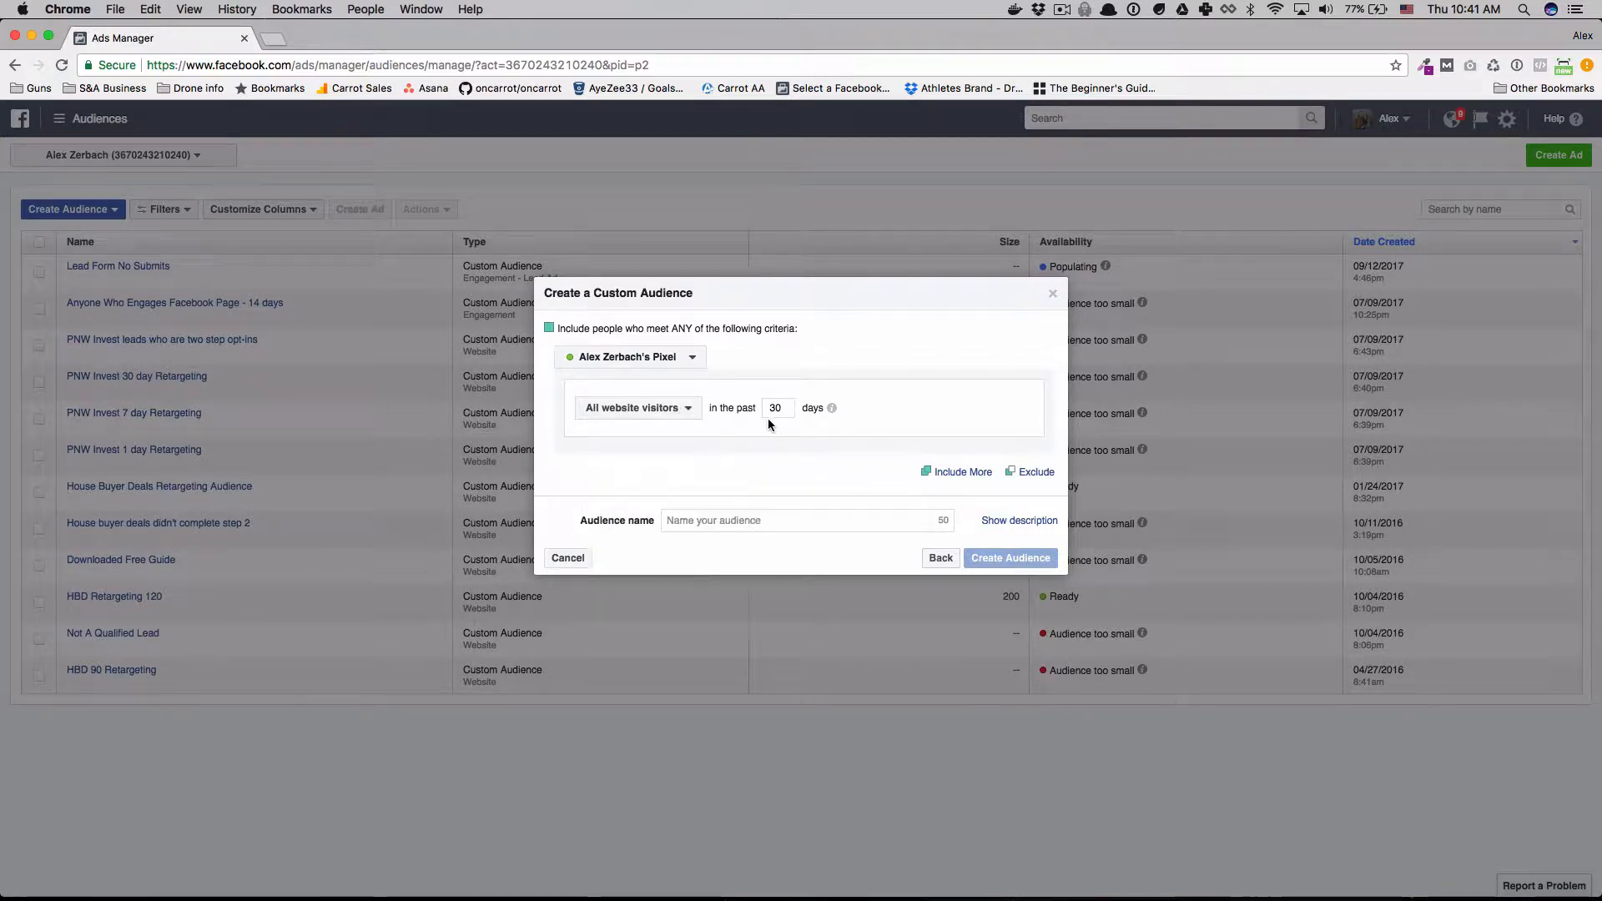
- Set the time window for all website visitors to the past 7 days
double_click(774, 406)
text(1)
key(BackSpace)
text(3)
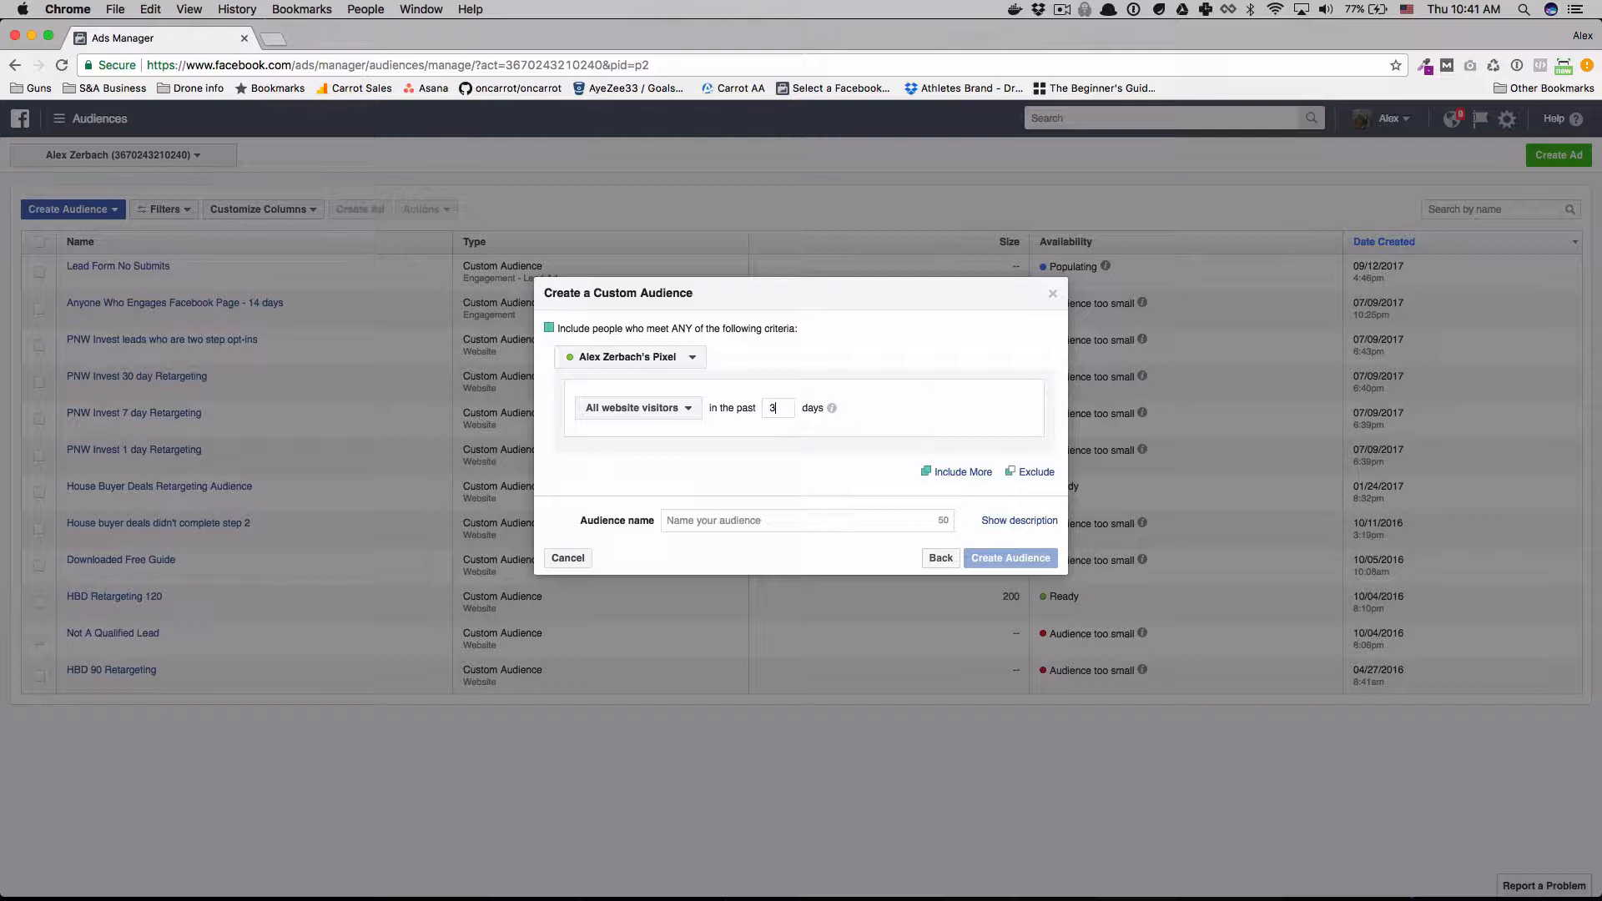
key(BackSpace)
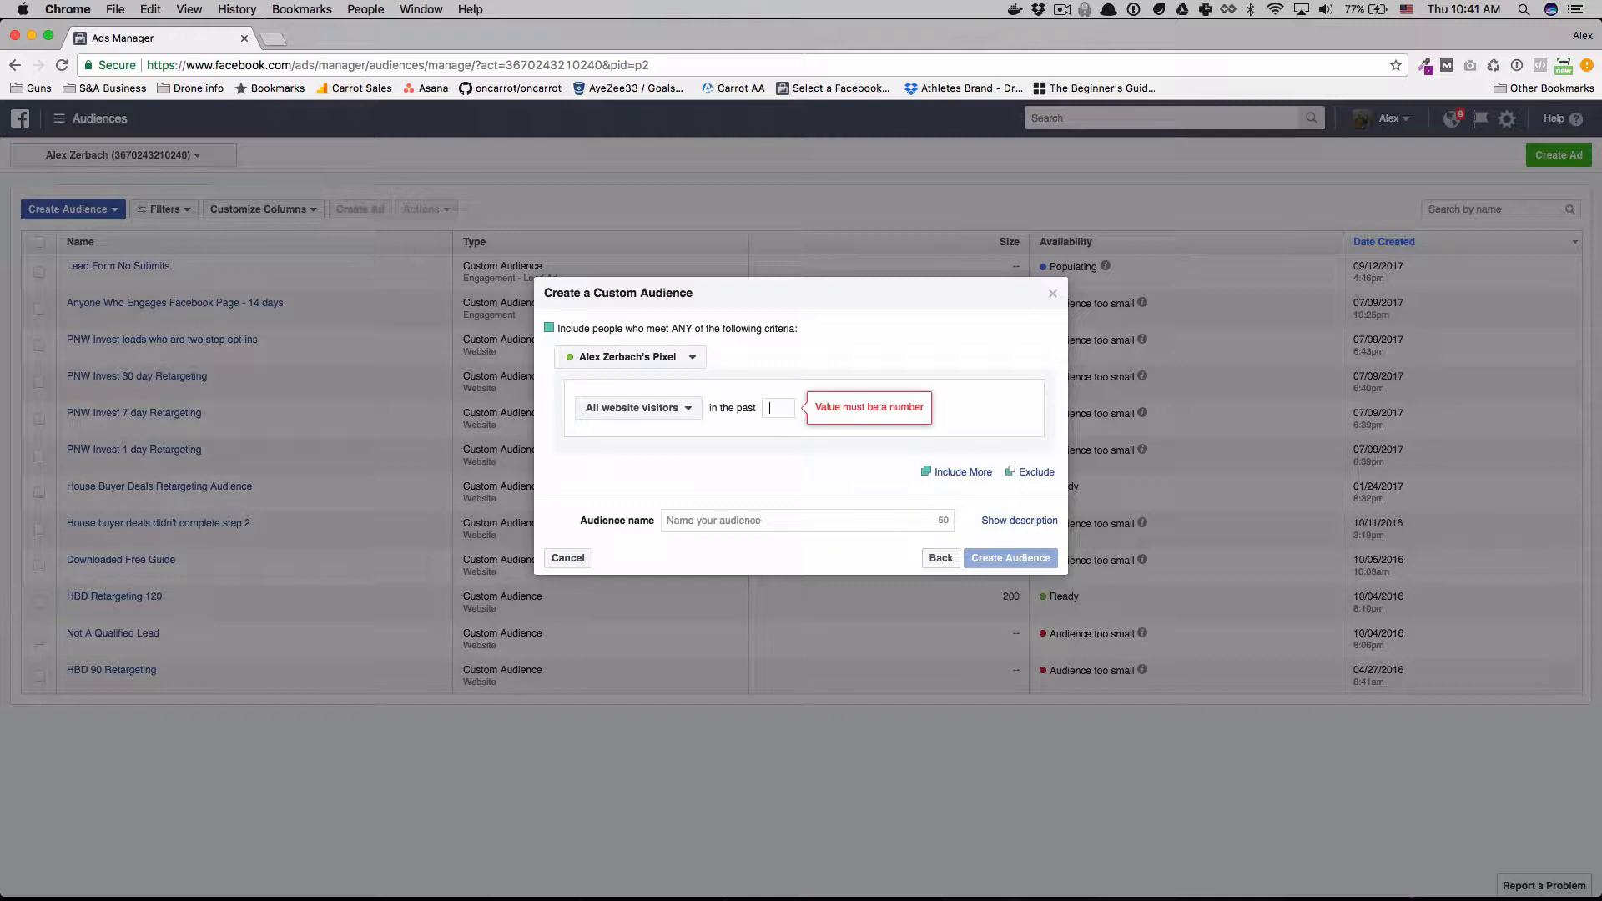
text(7)
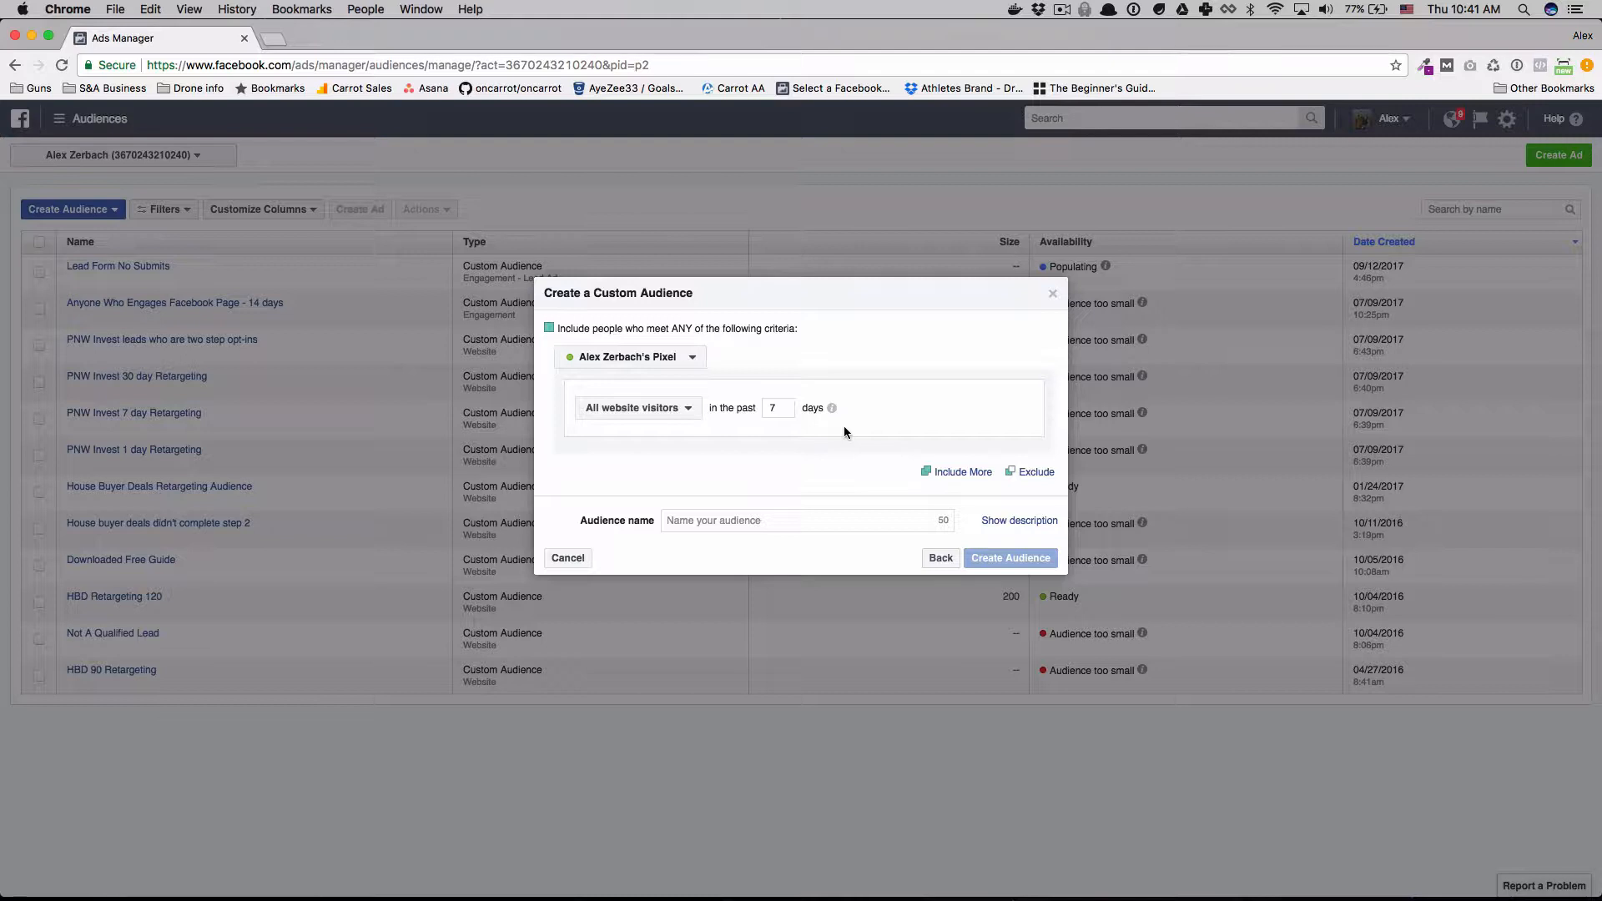
- Change the inclusion criterion to people who visited specific web pages
click(690, 409)
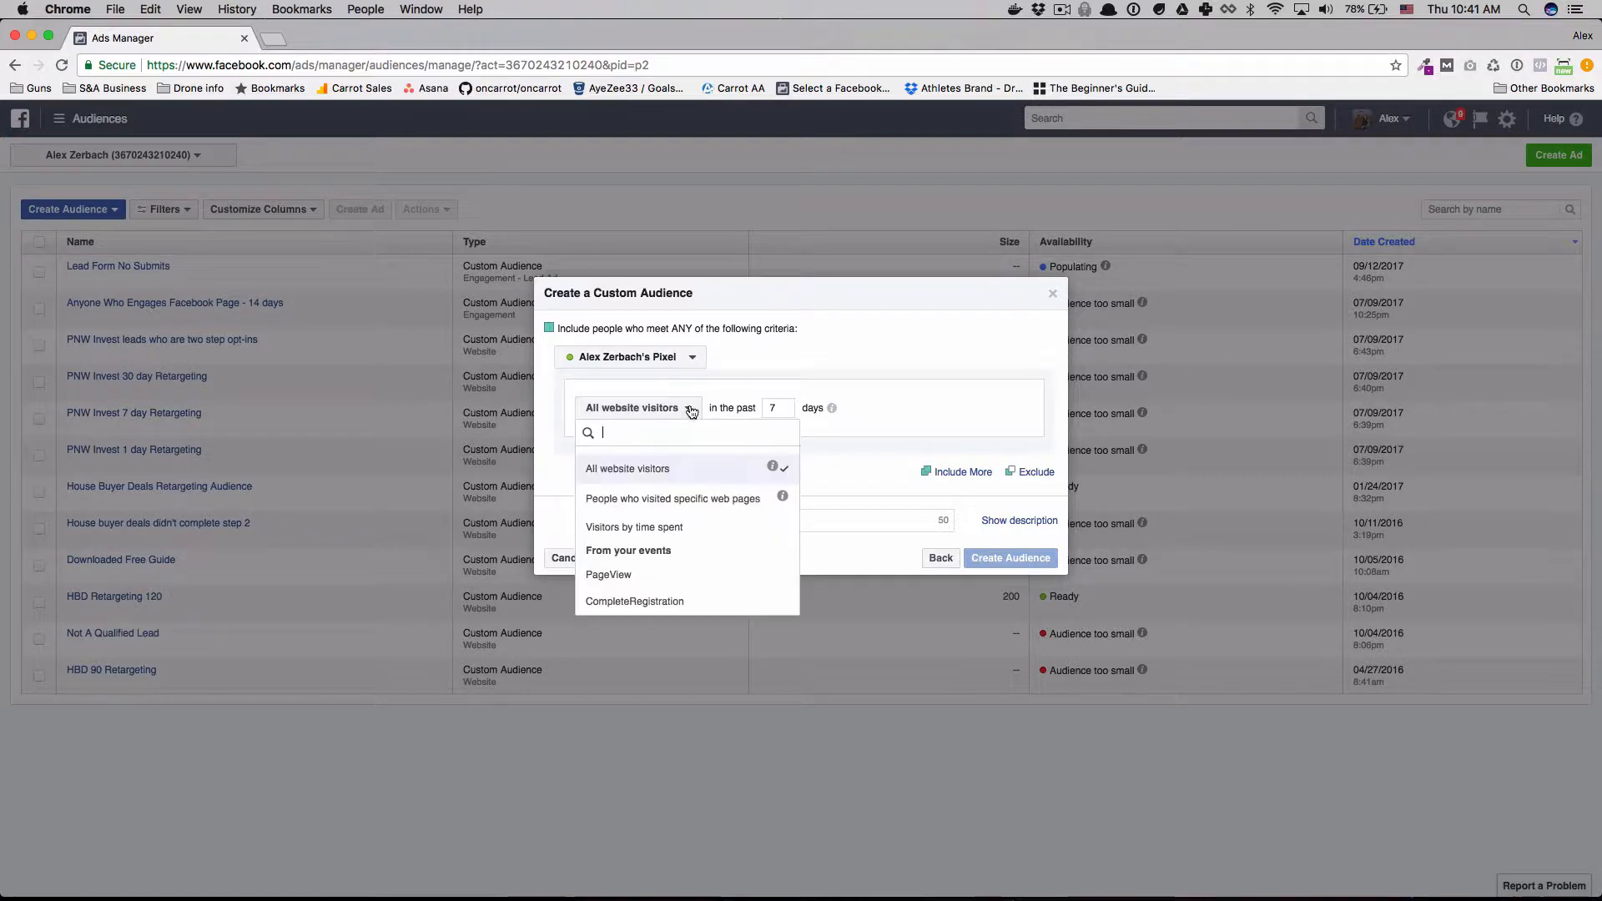
click(720, 505)
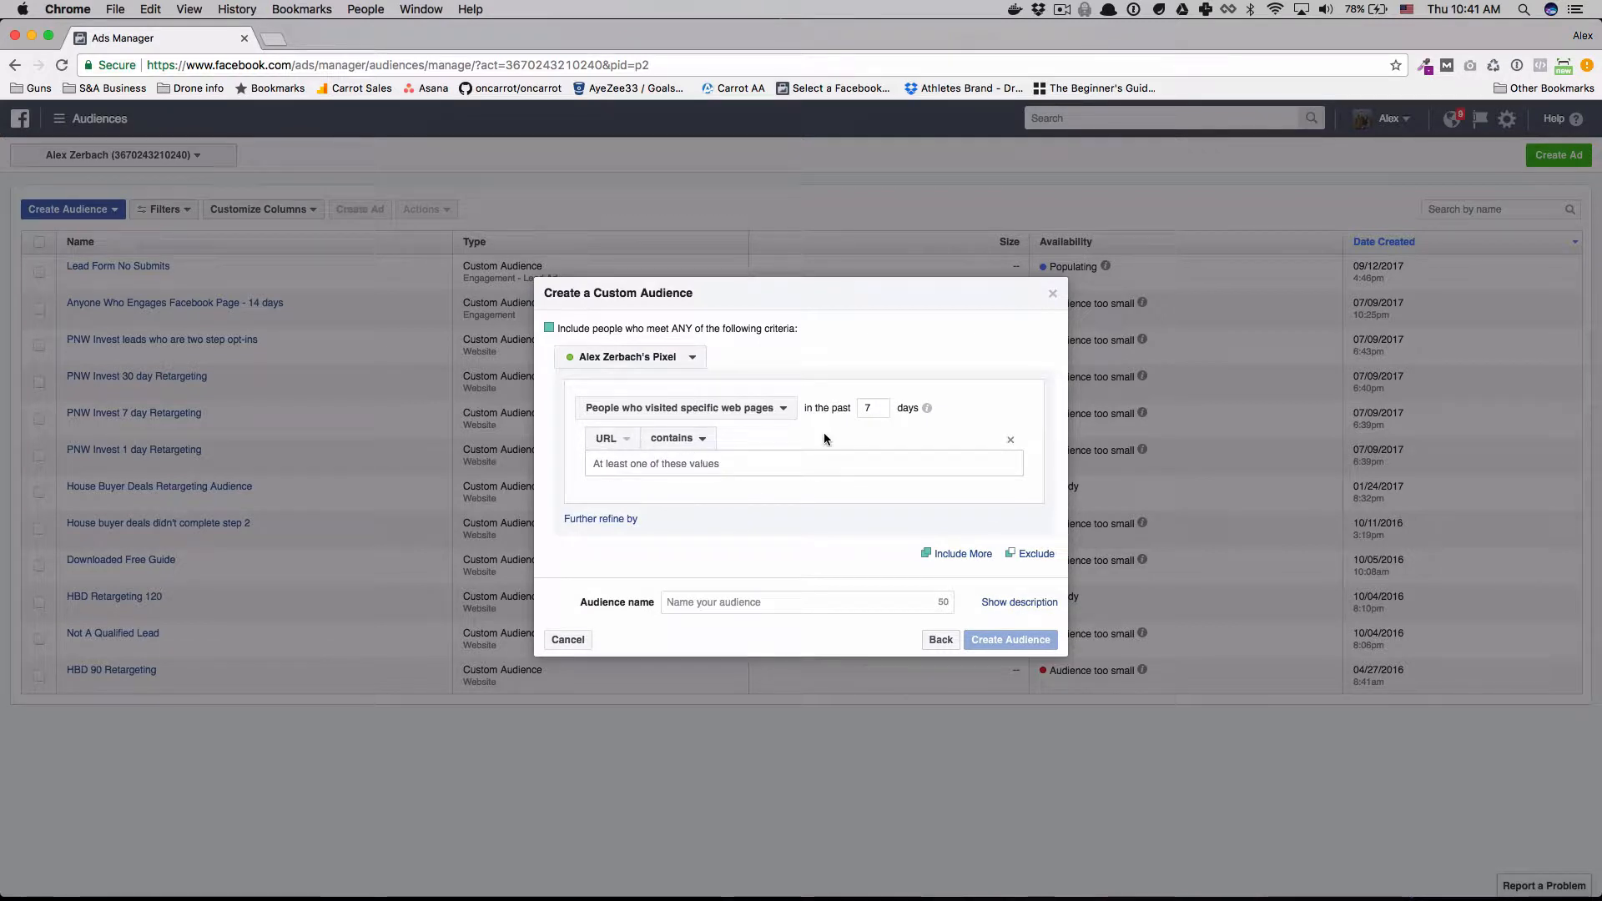
click(659, 477)
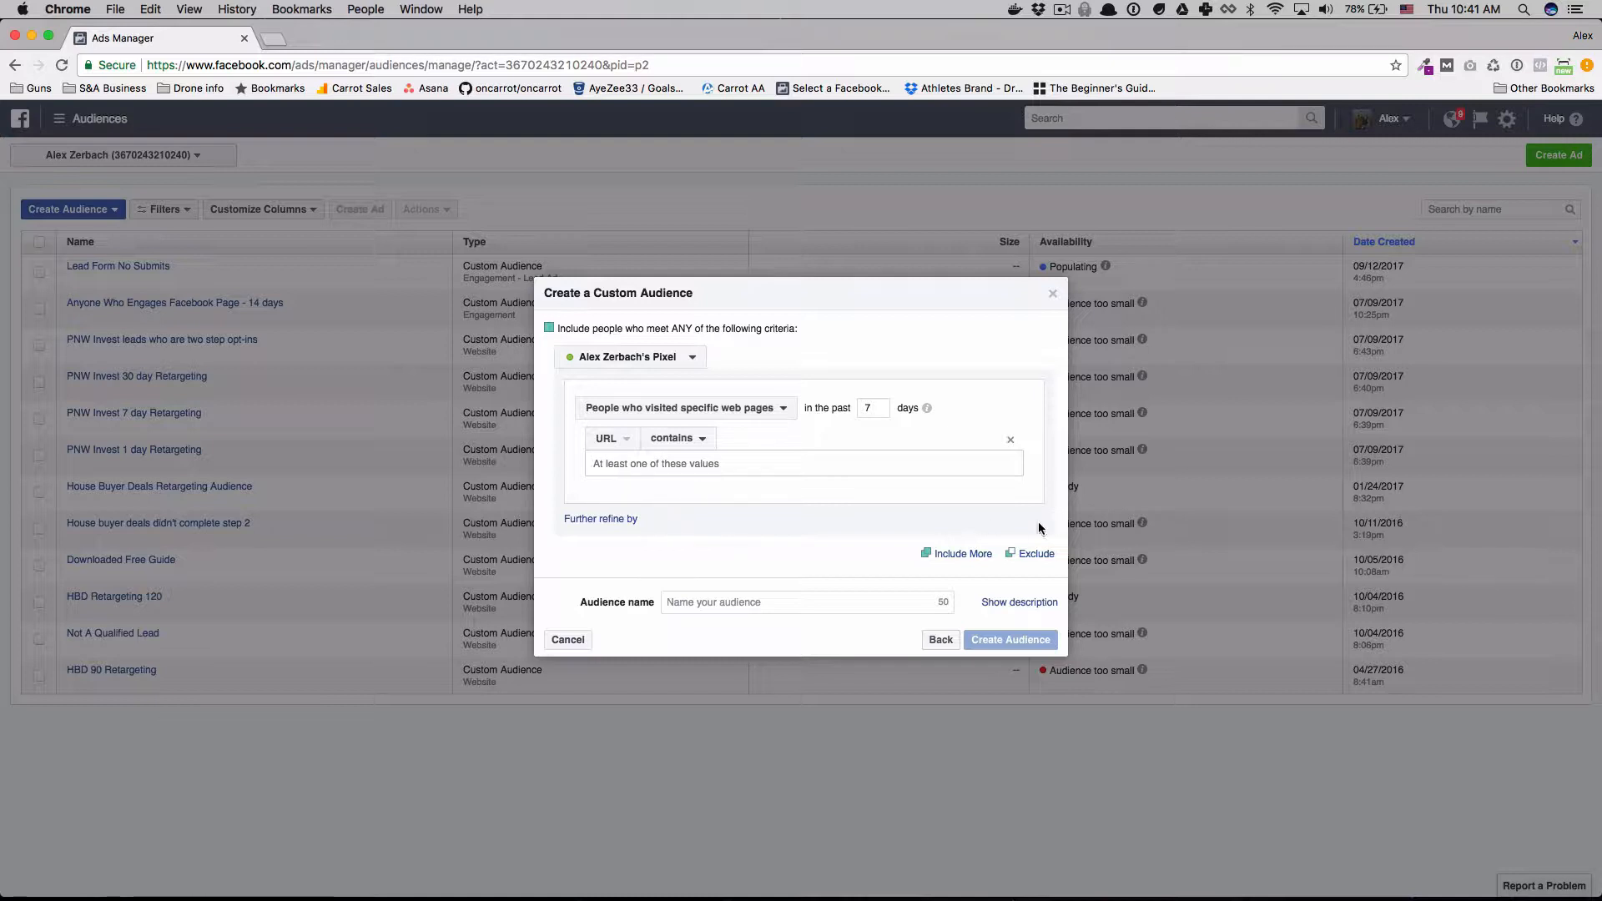
- Add an exclusion group to the audience, check the URL matching options, and remove the exclusion group
click(1039, 555)
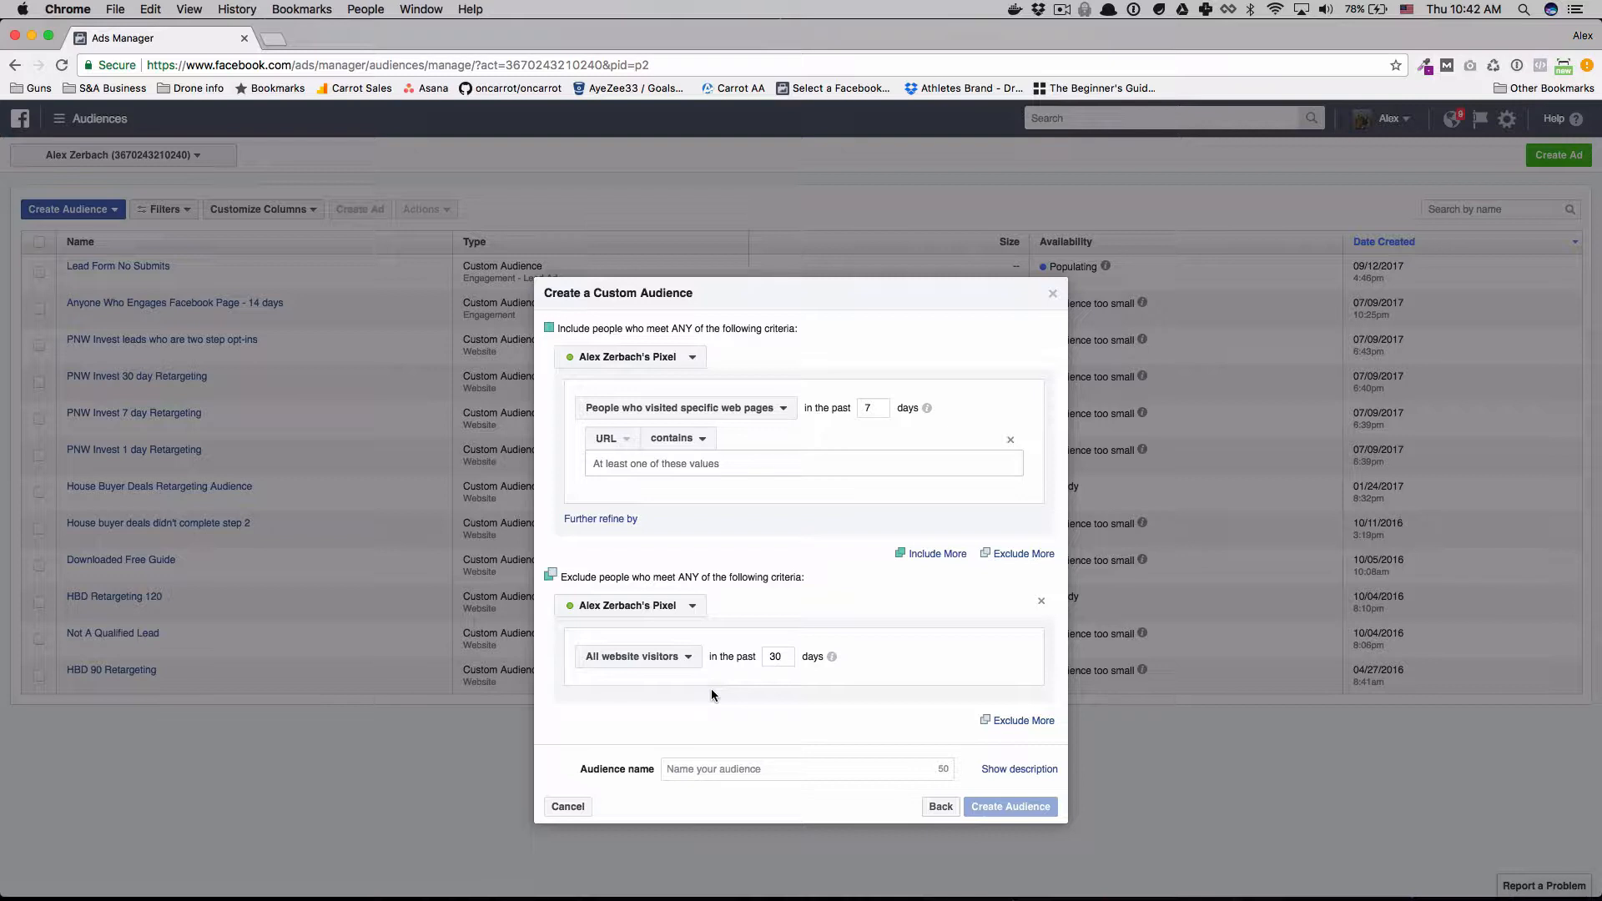
click(674, 448)
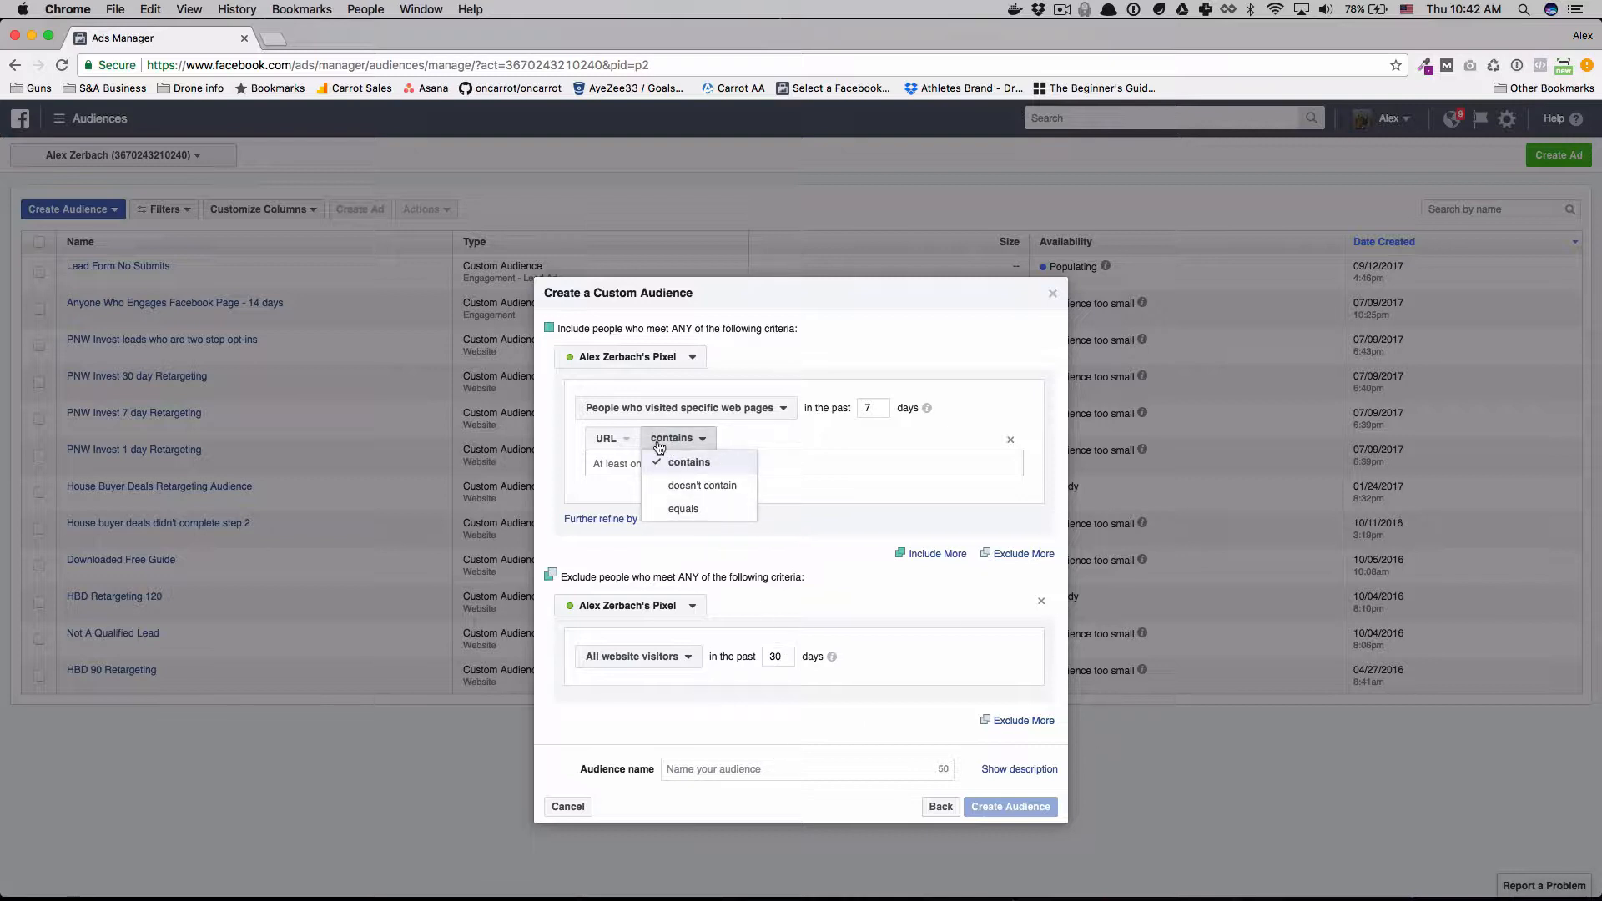
click(630, 441)
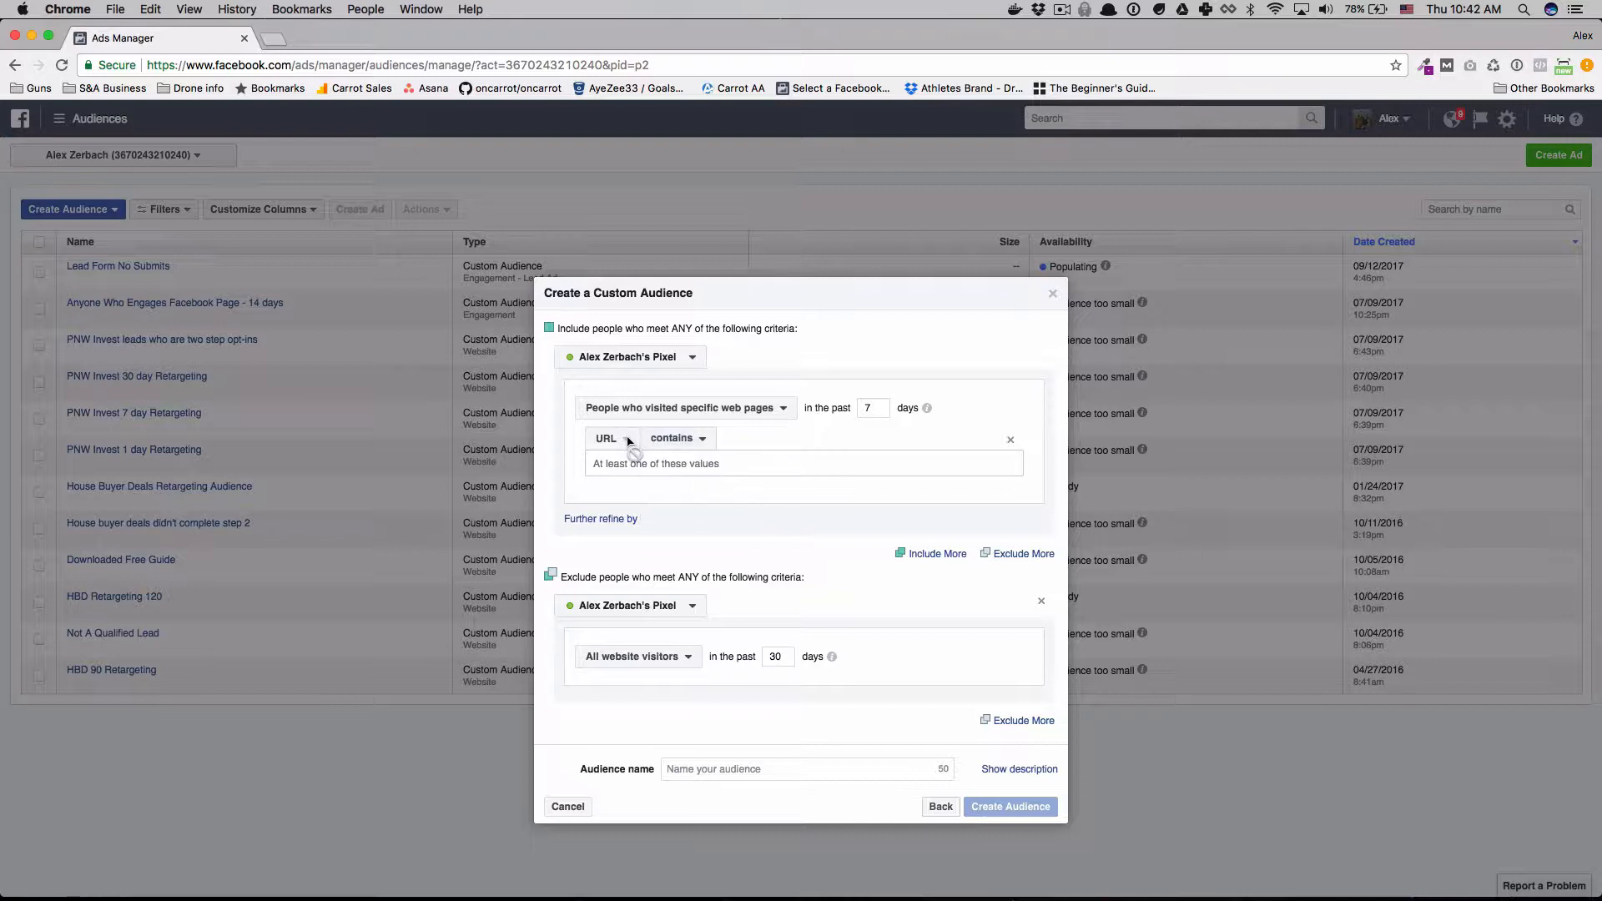
click(1041, 601)
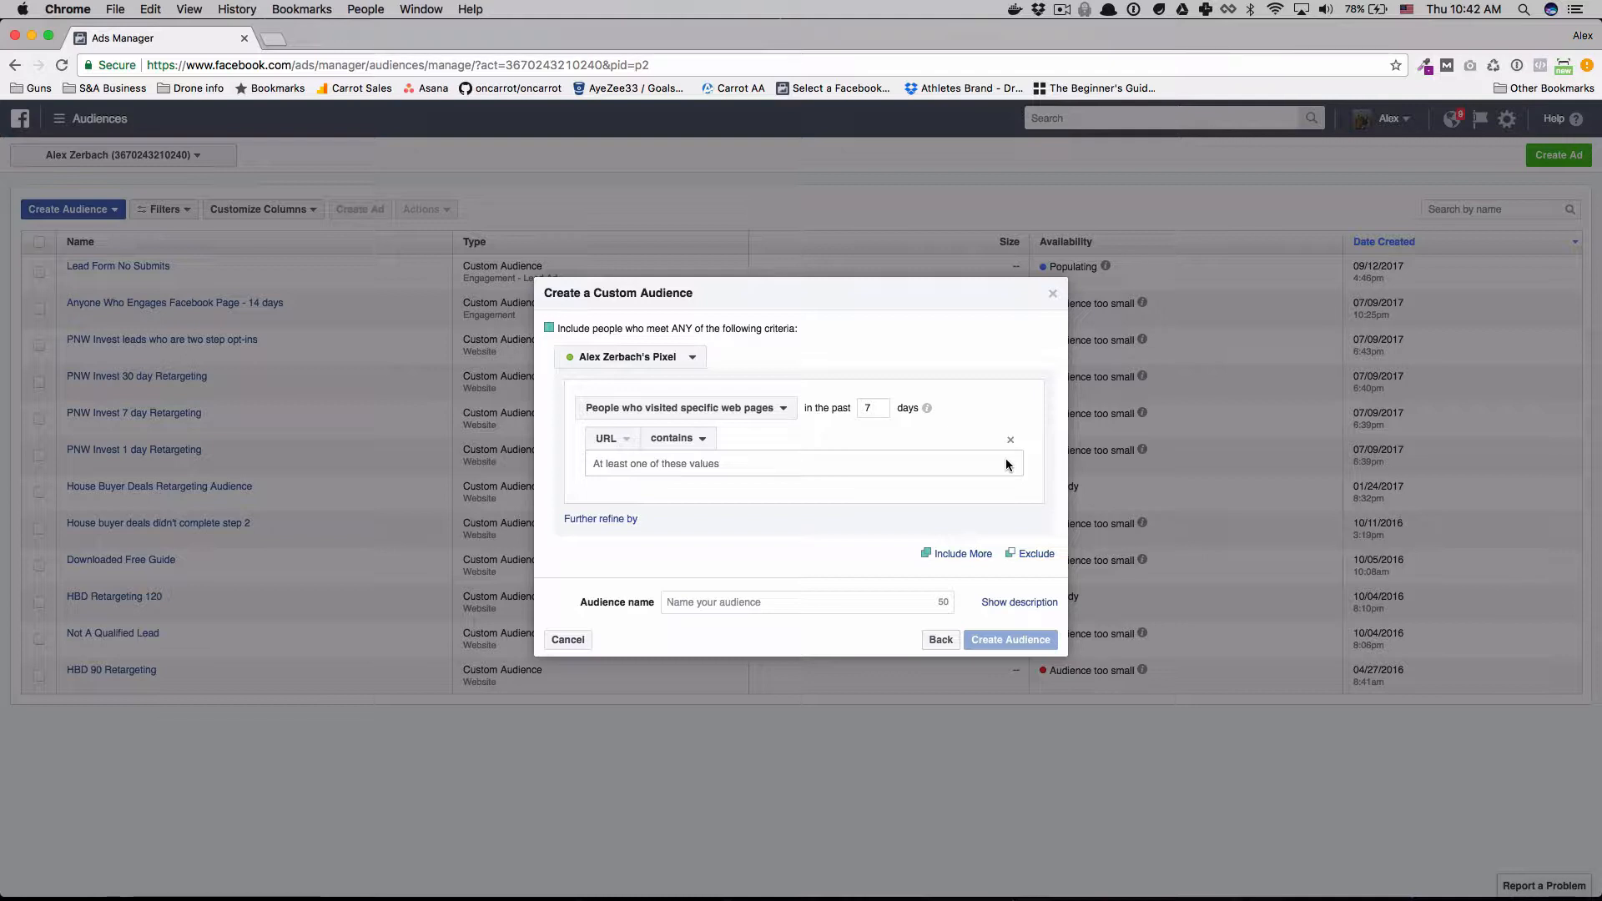
- Switch the inclusion criterion to the CompleteRegistration event, and cancel the website traffic audience without naming it
click(727, 410)
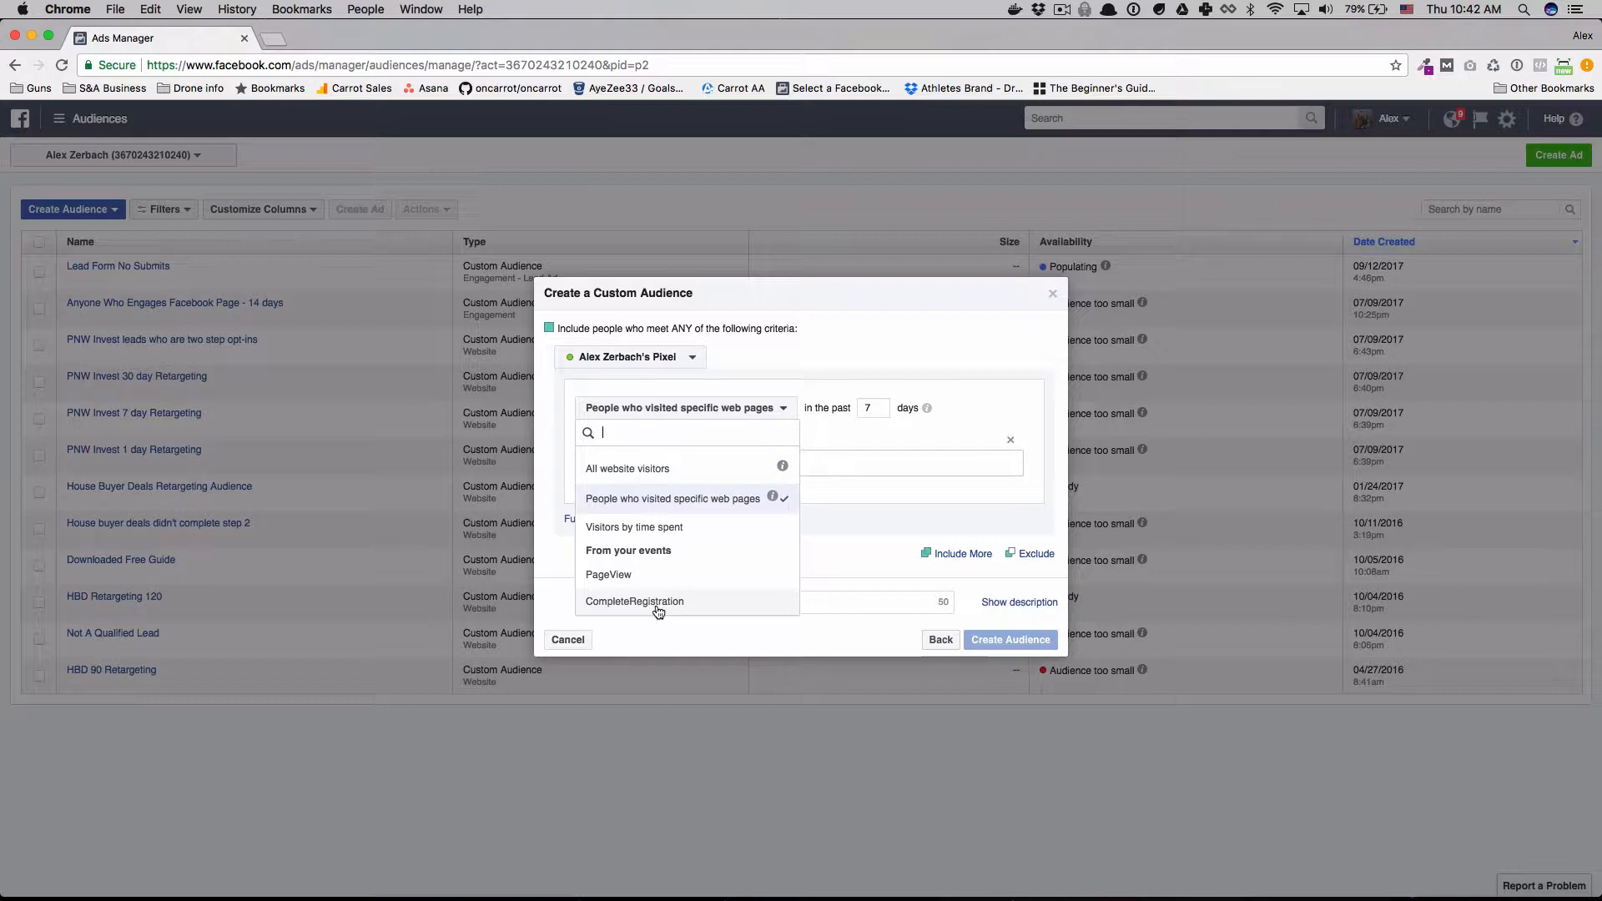
click(658, 601)
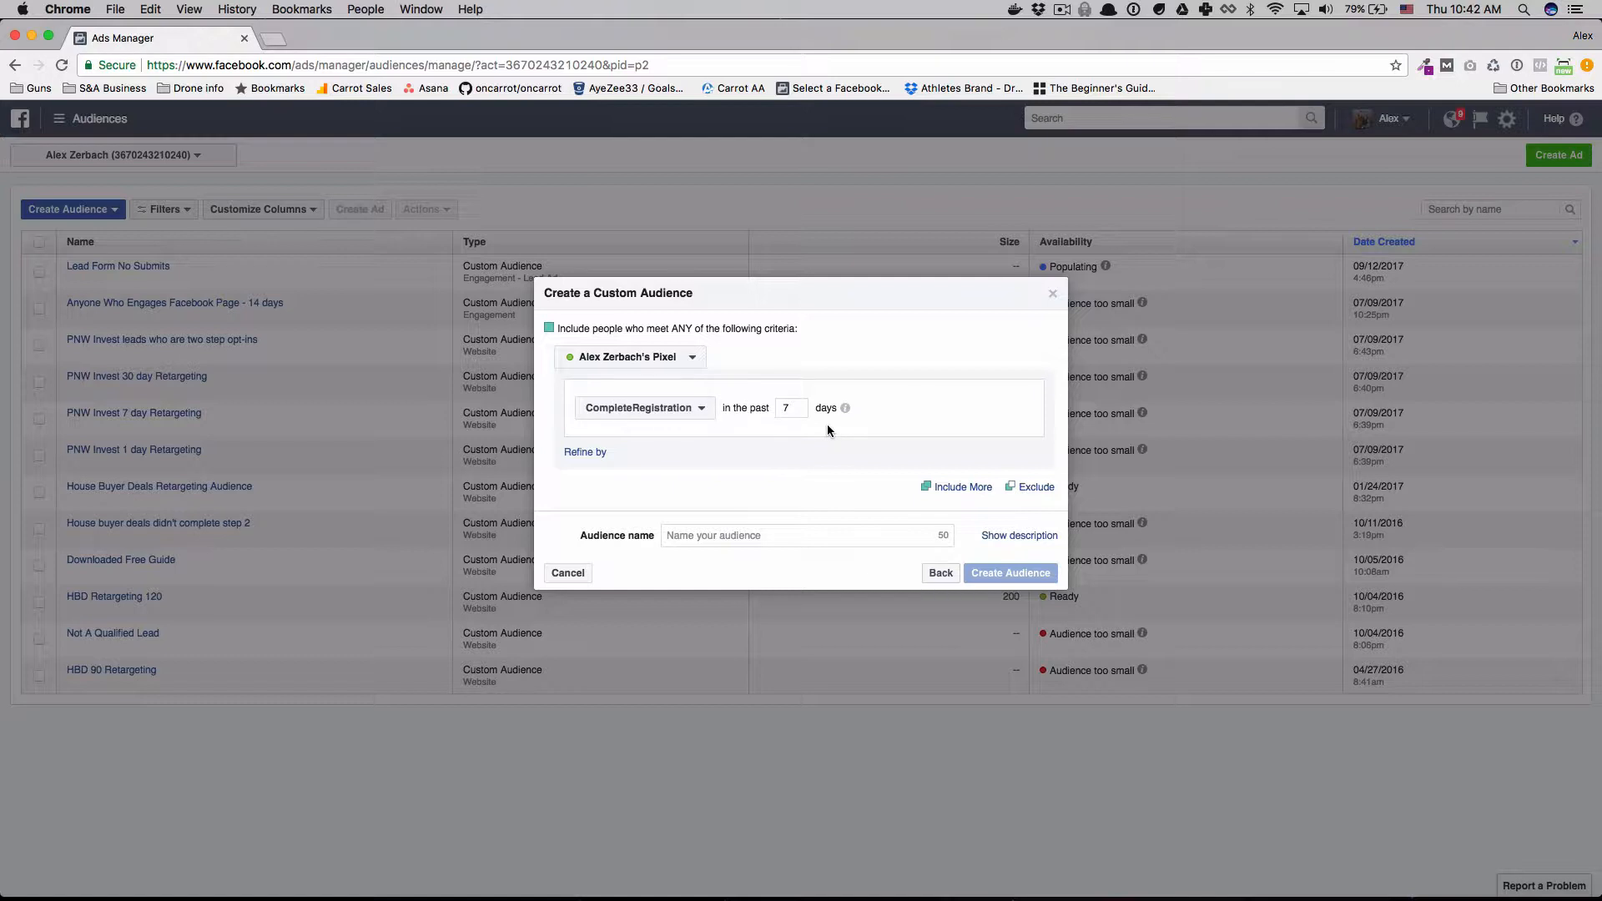
click(755, 540)
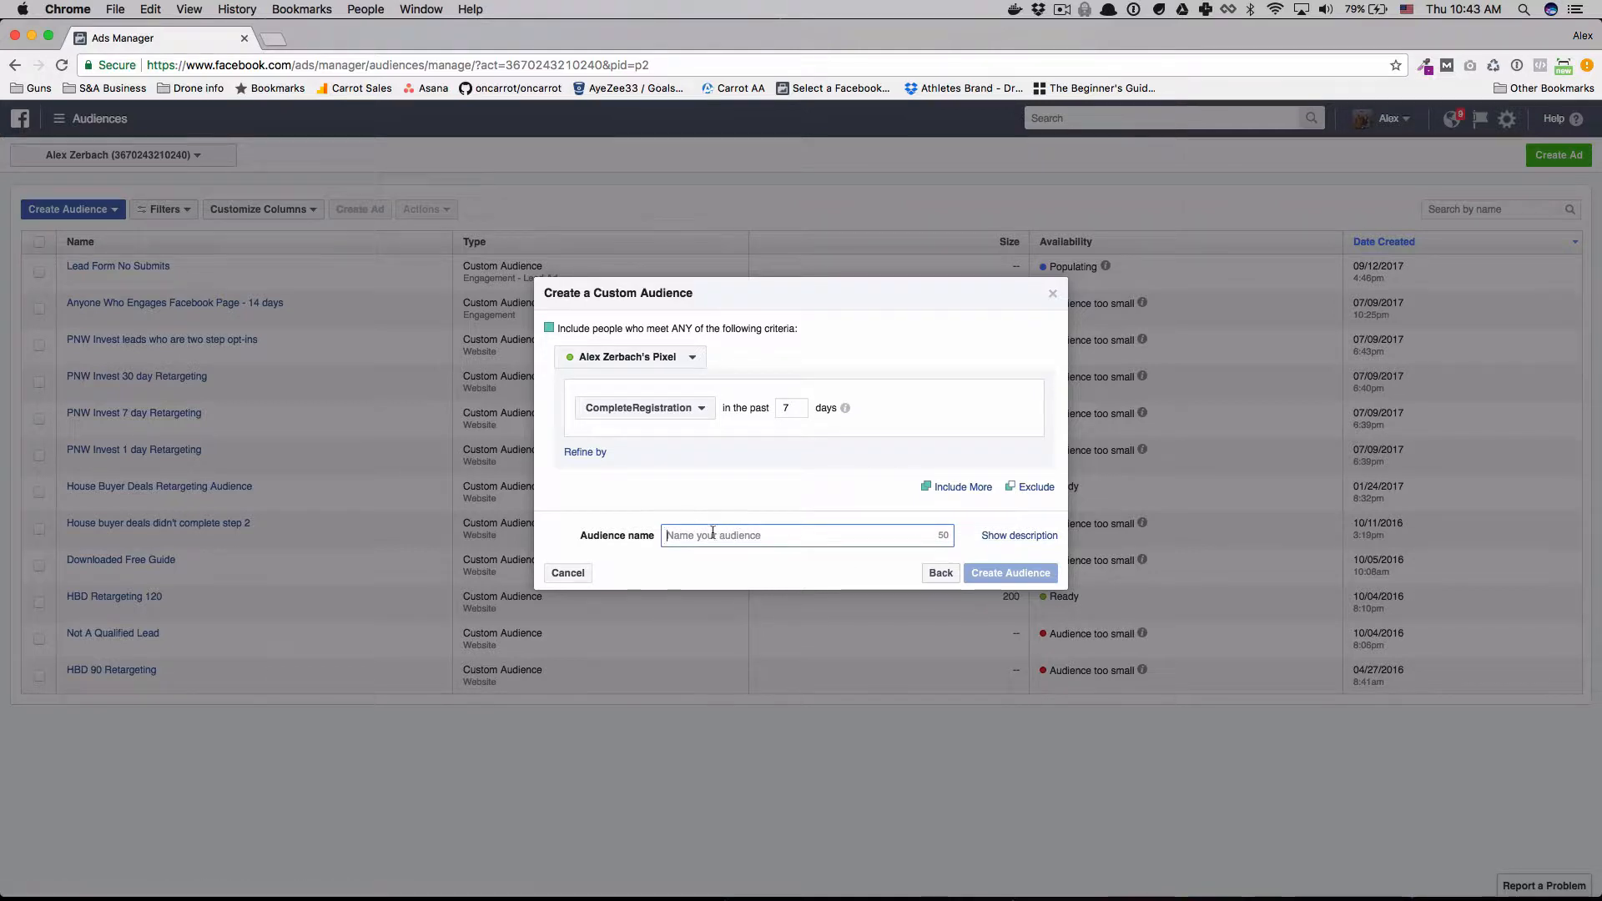
click(1042, 548)
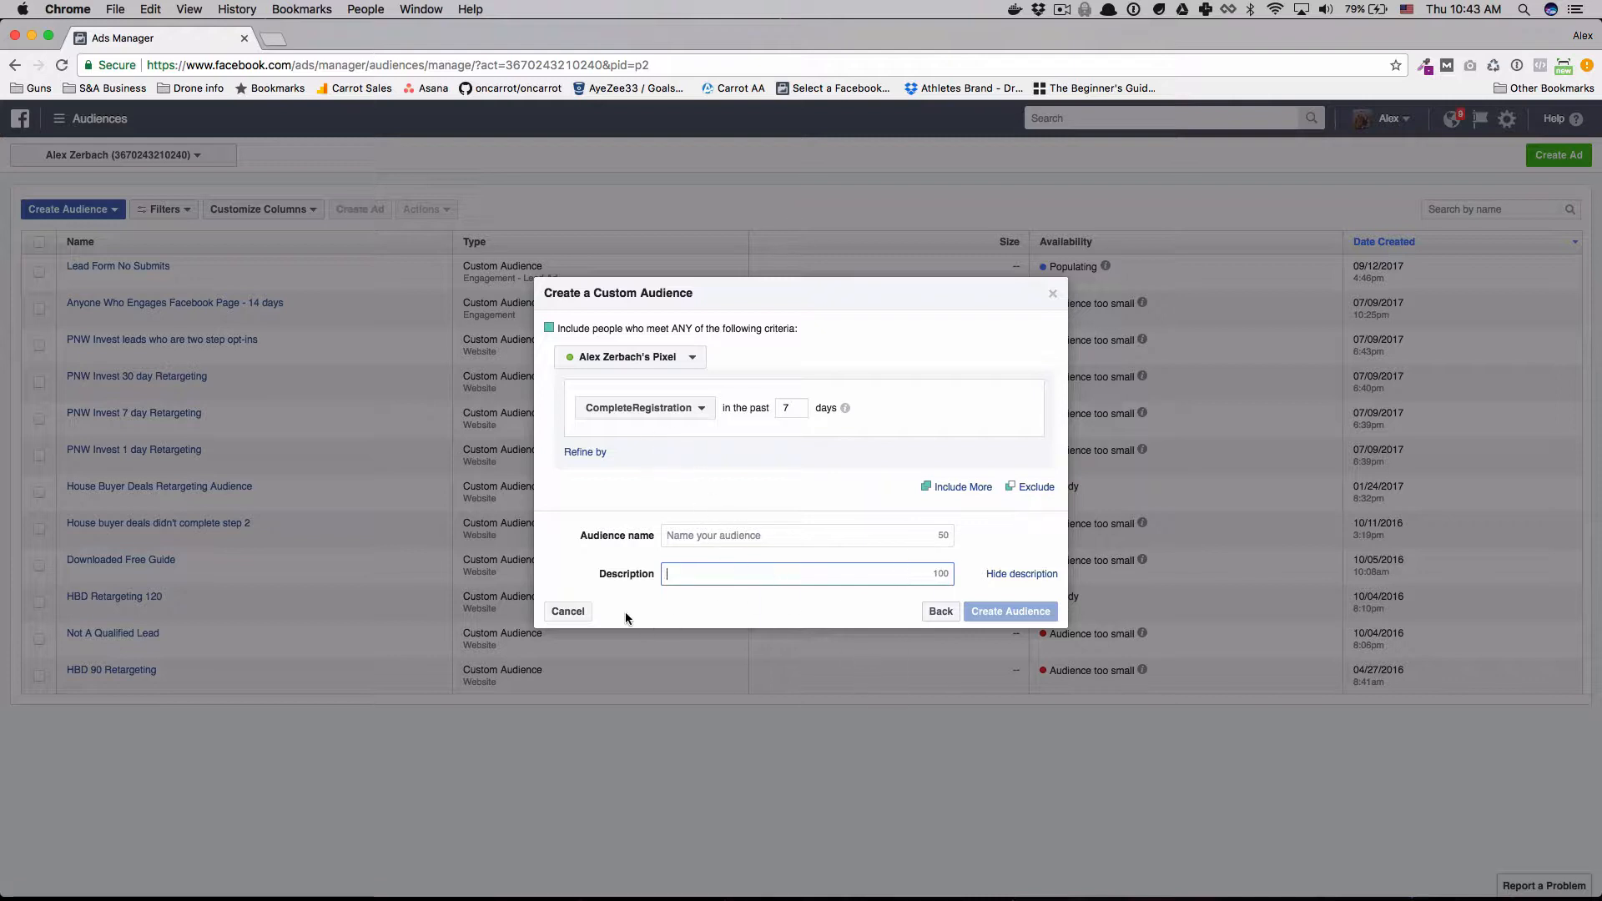
click(584, 611)
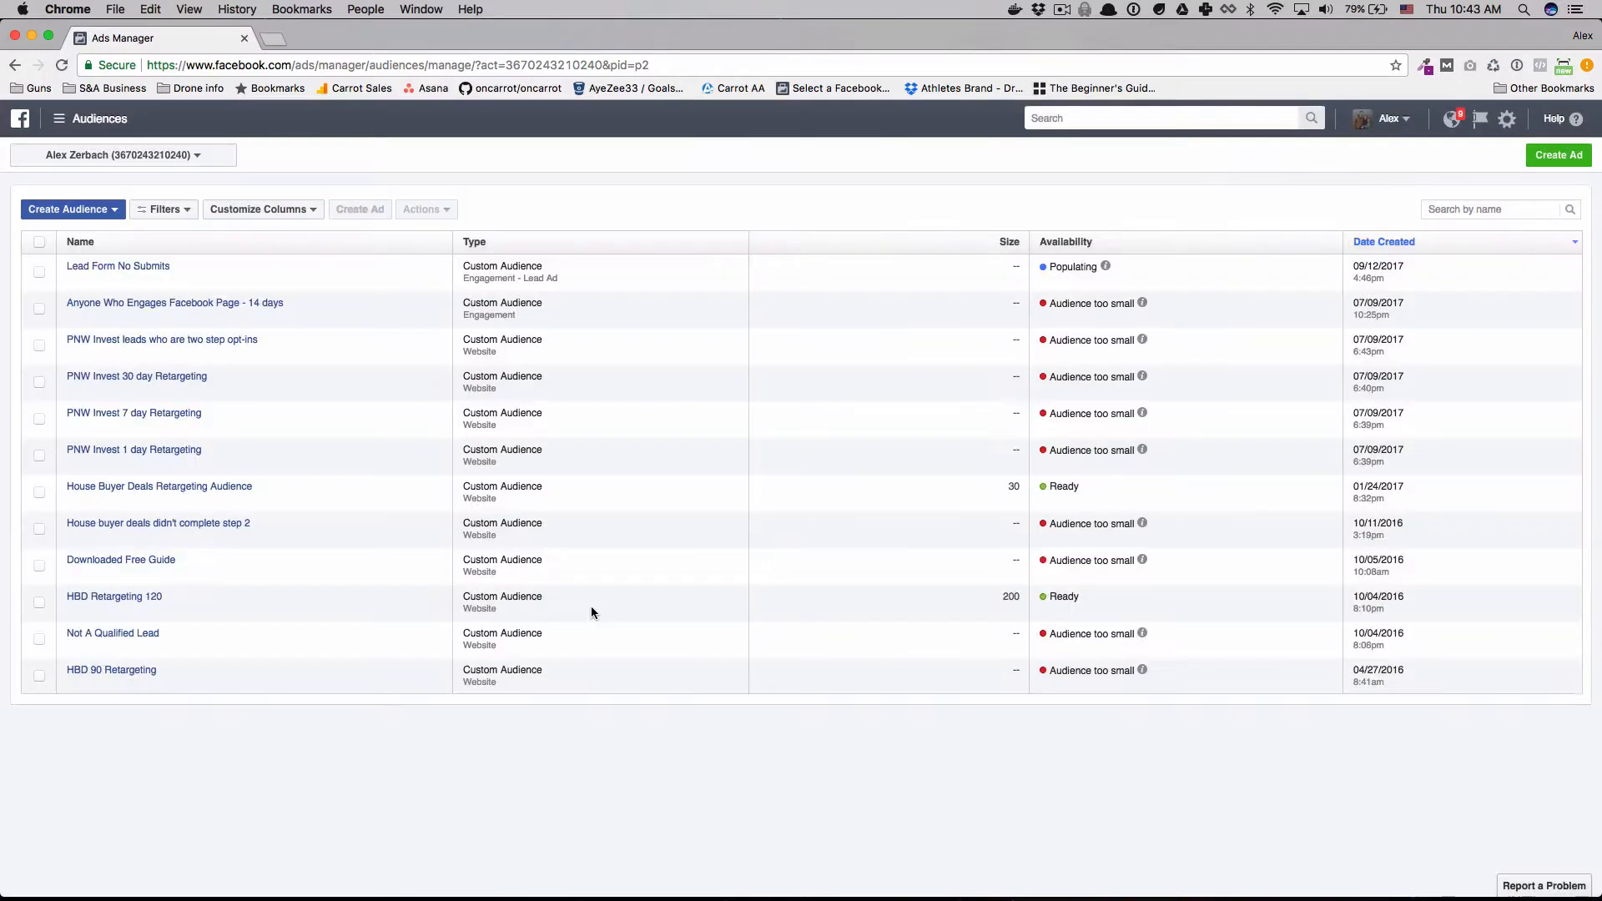
- Check the engagement choices for a video-based custom audience, and close the form without creating the audience
click(83, 209)
click(93, 234)
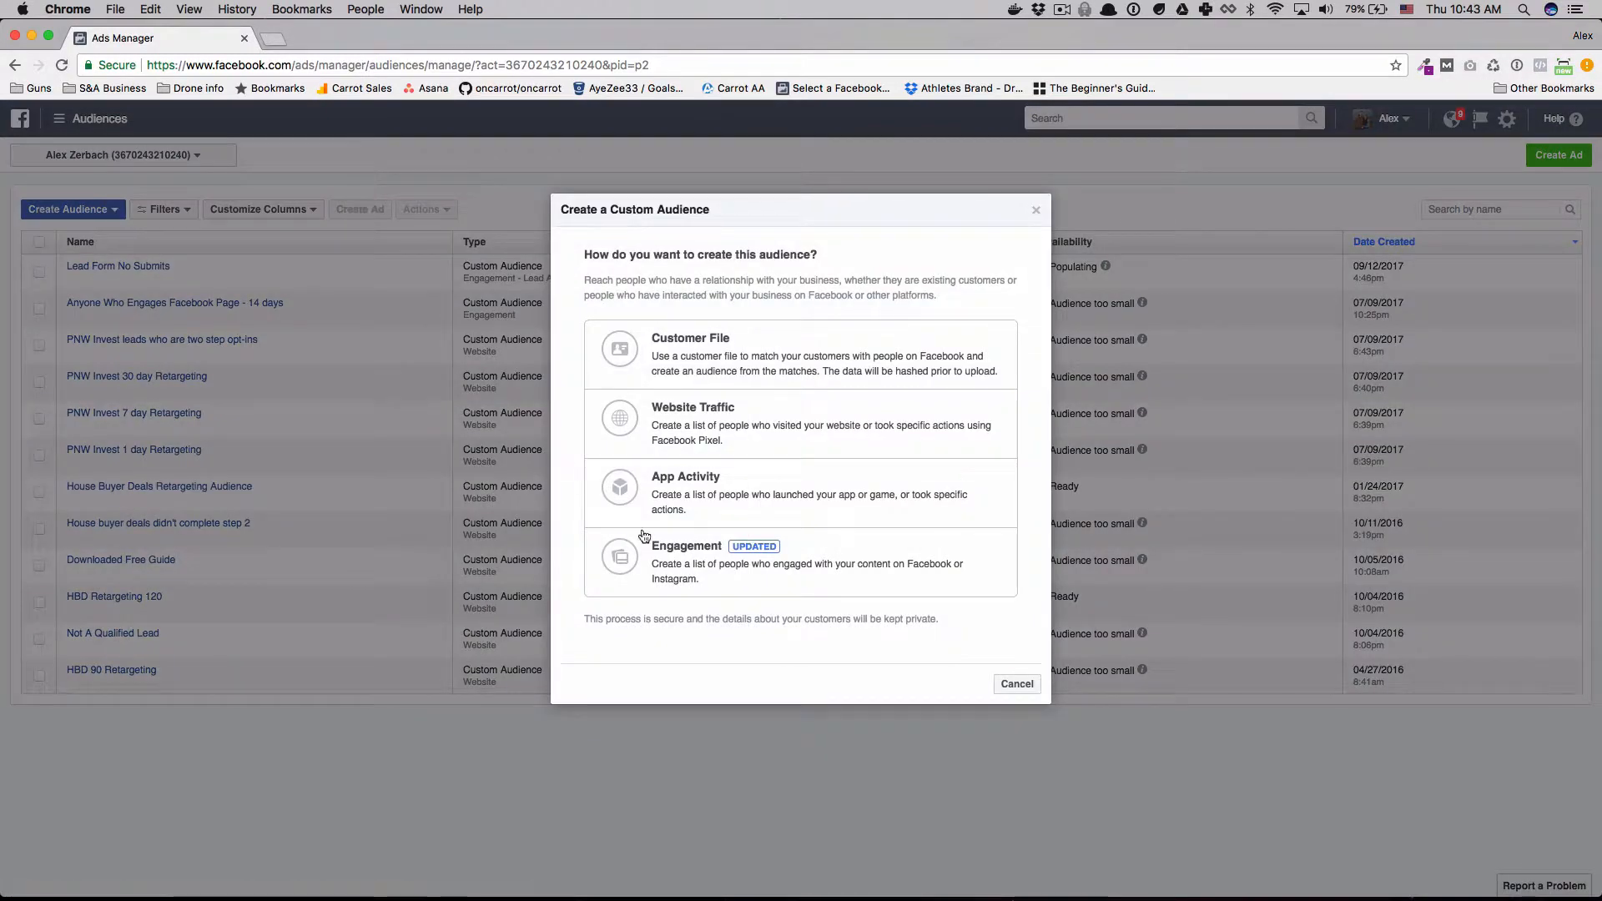
click(681, 570)
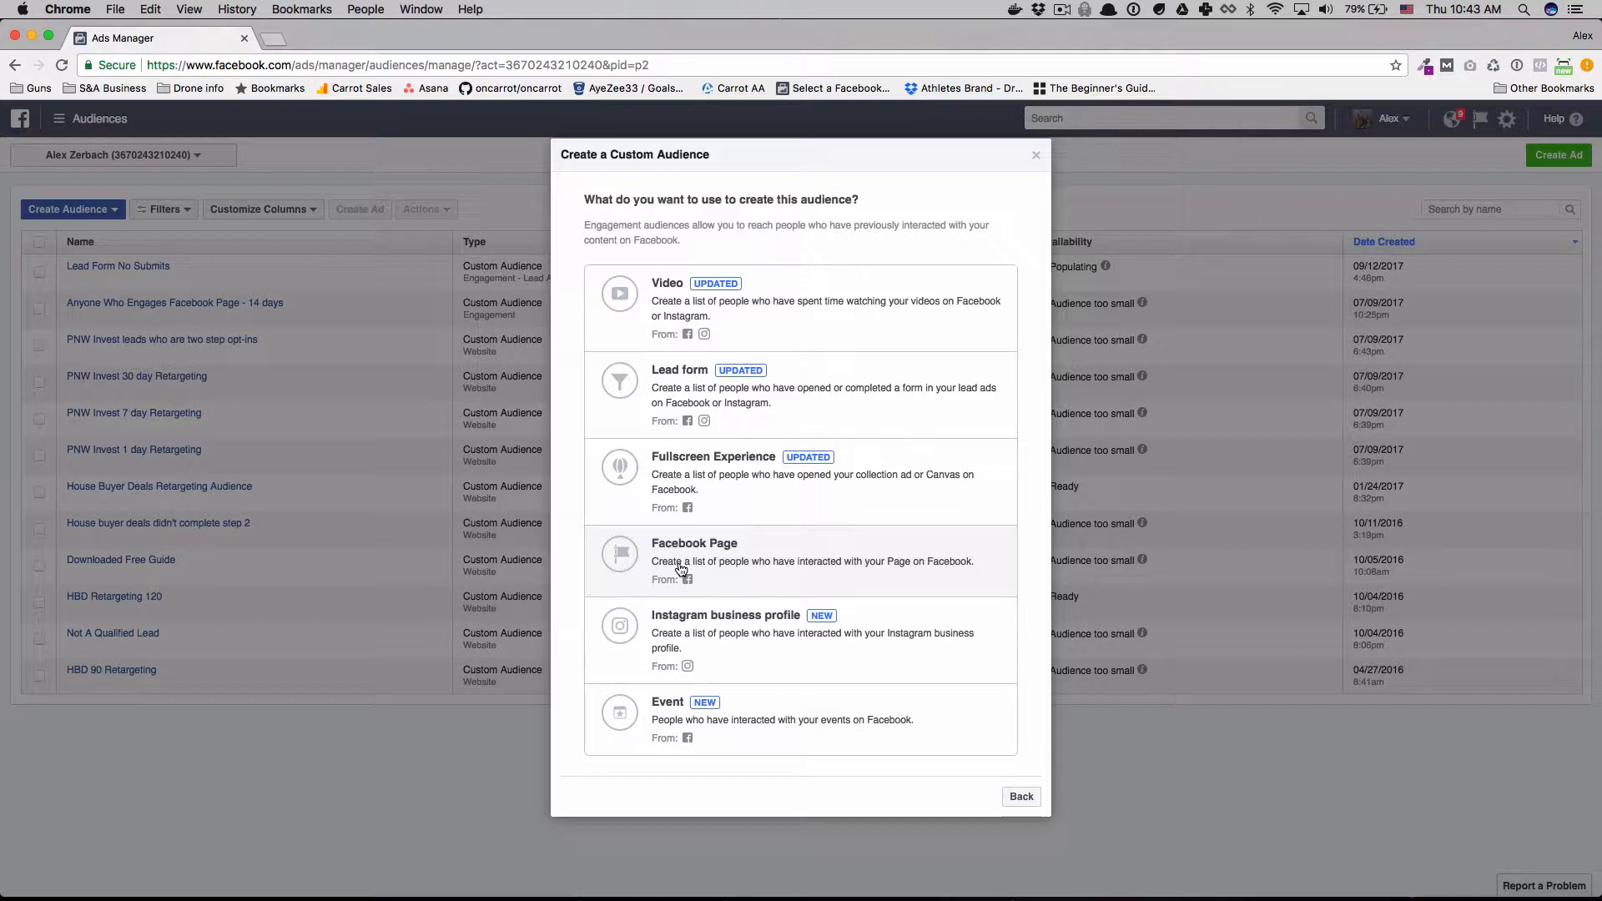
click(776, 328)
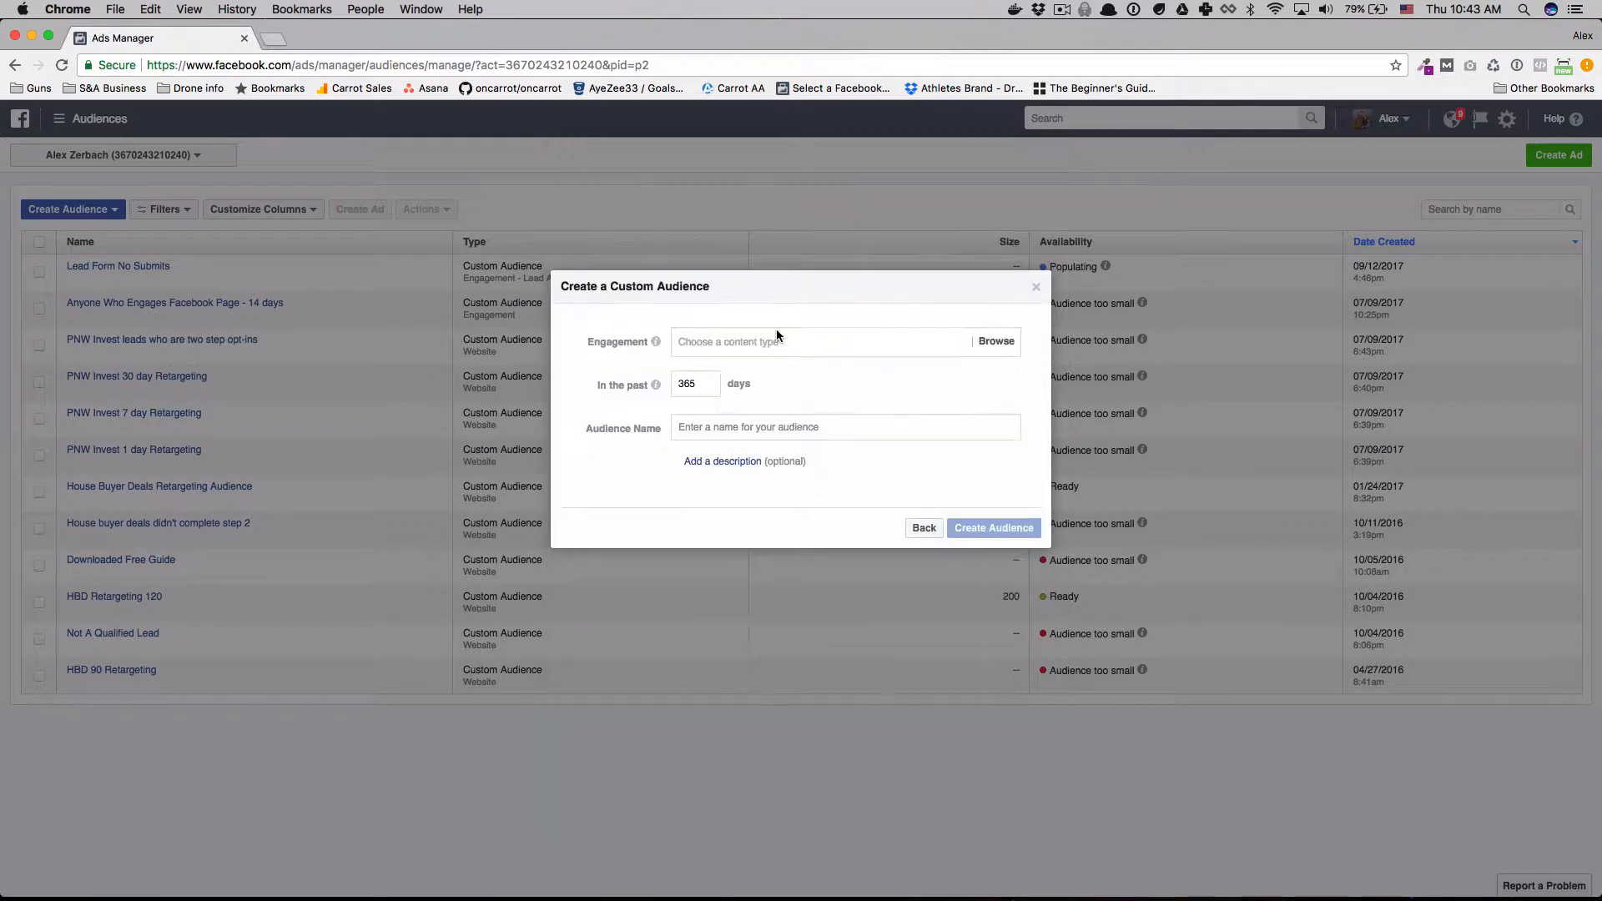
click(729, 335)
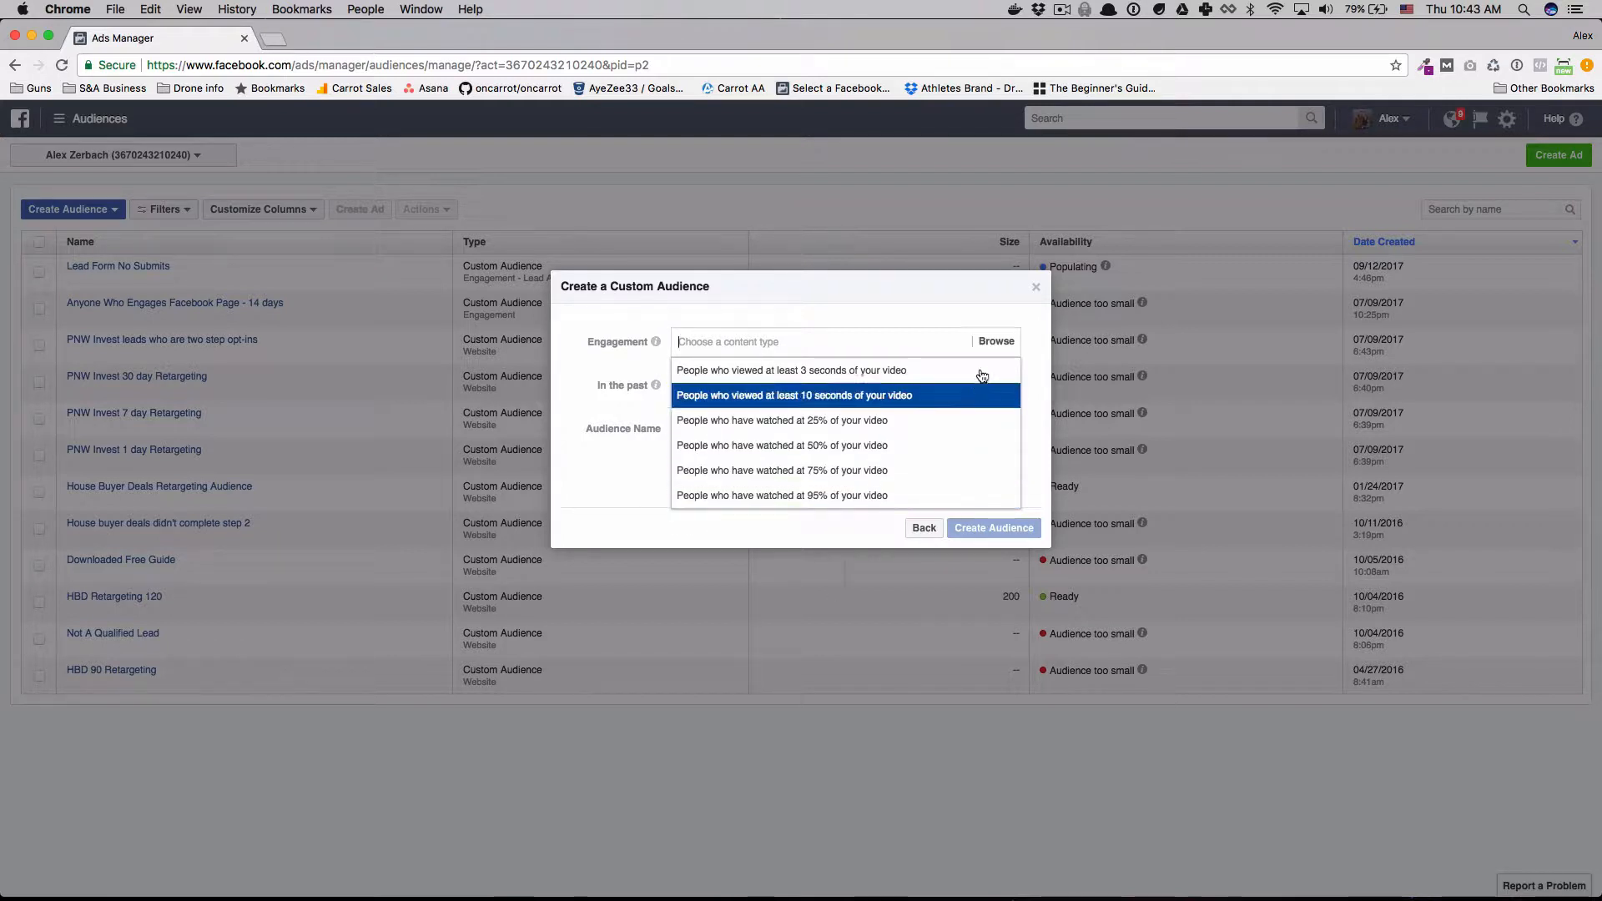
click(1034, 292)
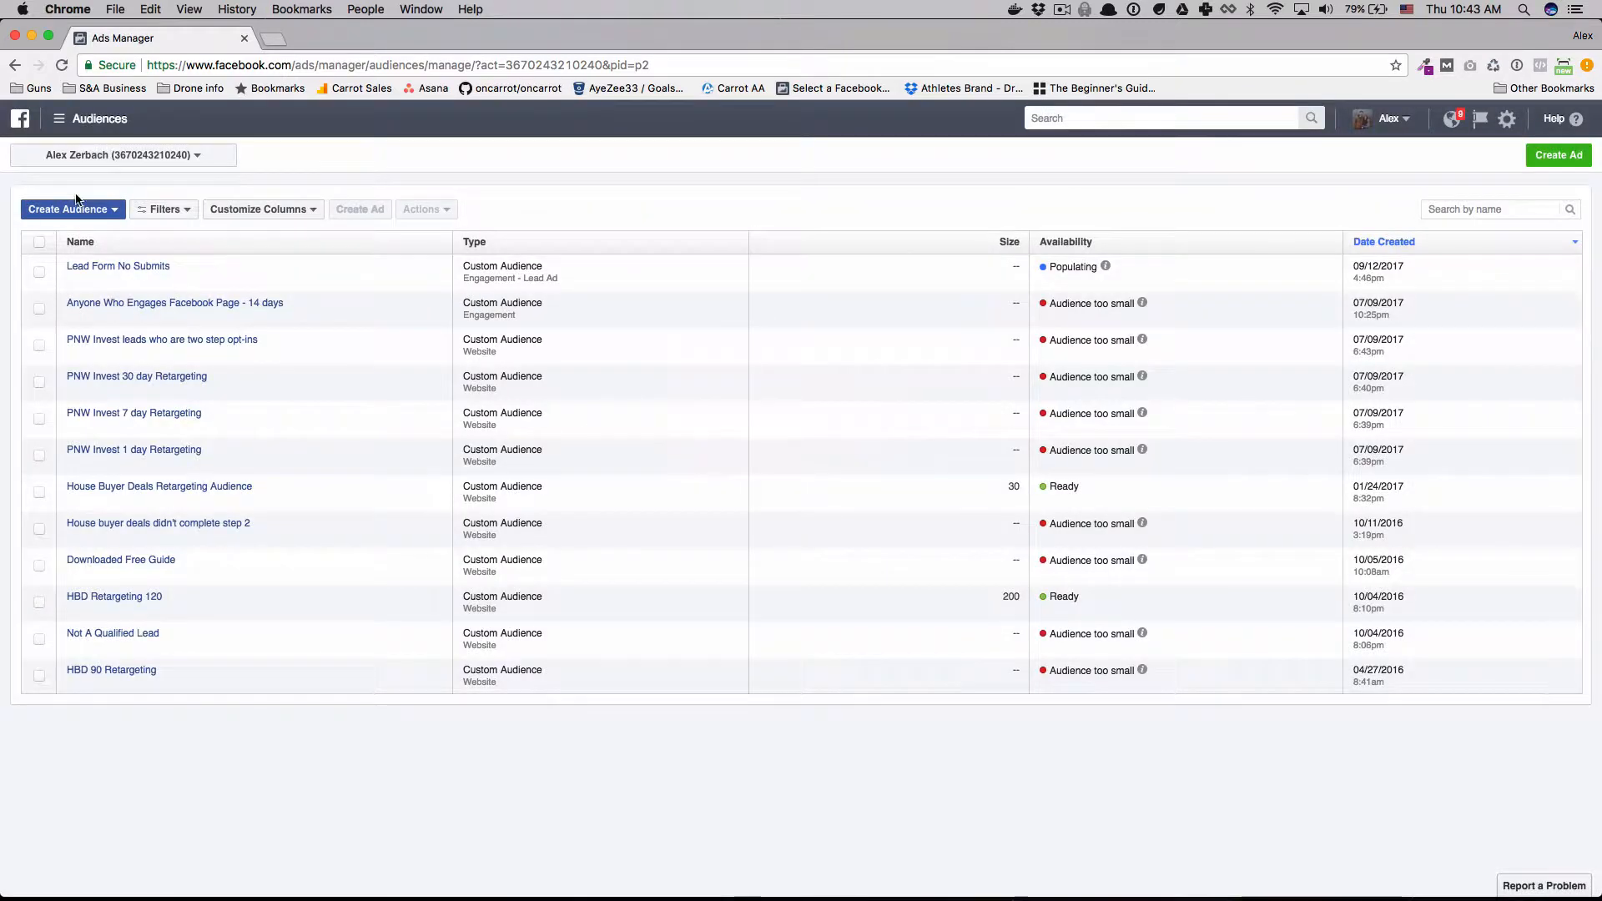
- Check the inclusion criteria for a lead form engagement custom audience, and cancel it without creating the audience
click(59, 209)
click(57, 233)
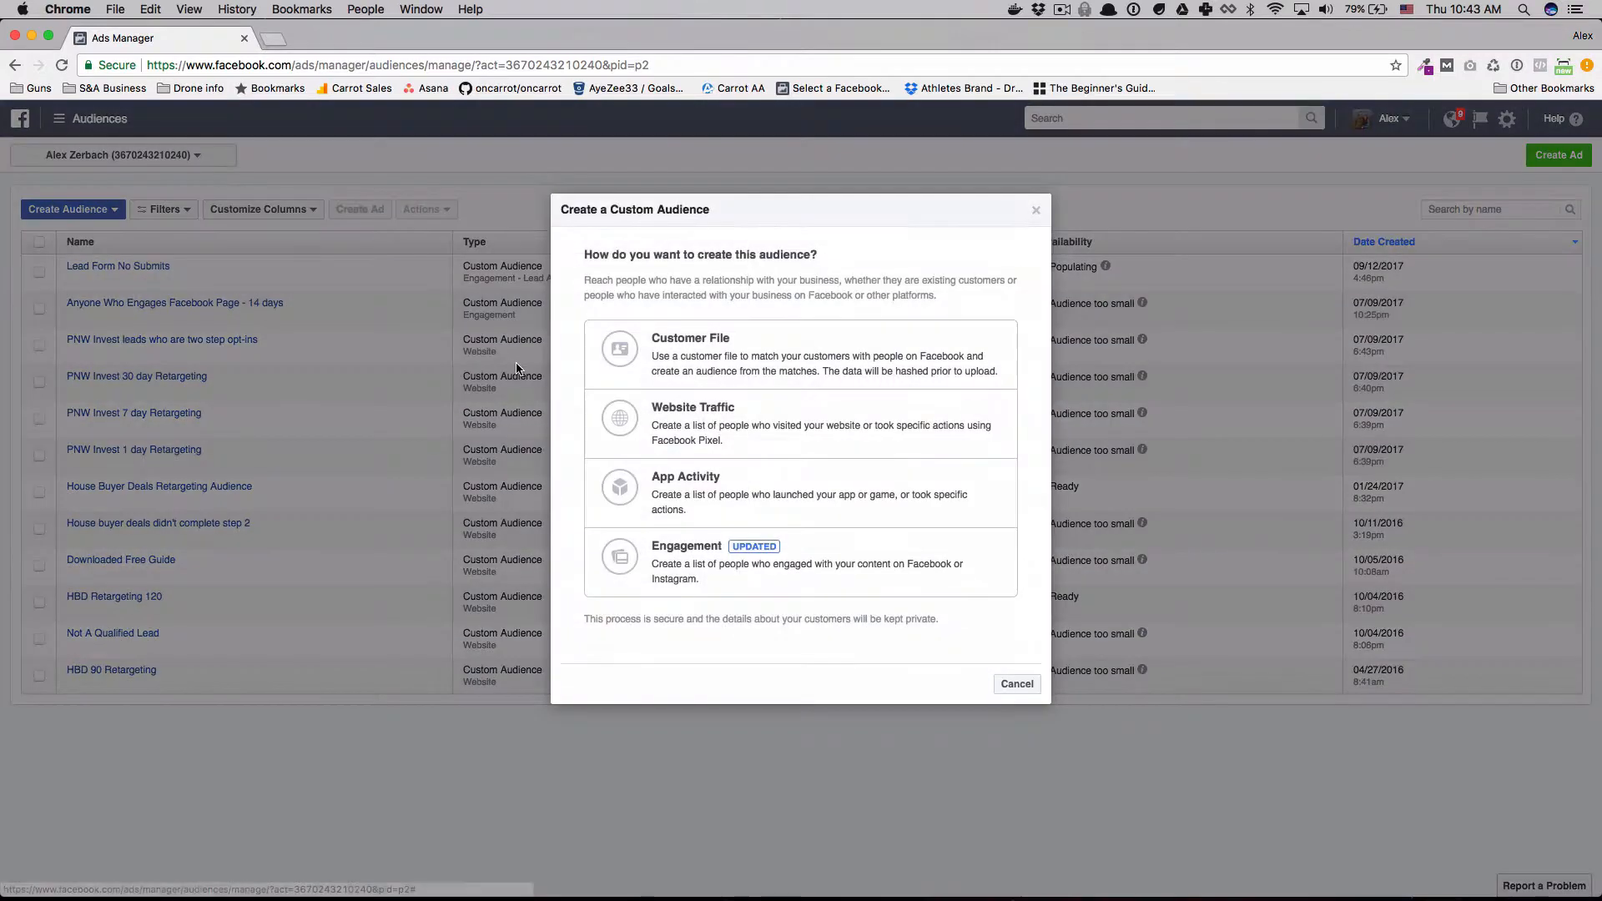
click(667, 561)
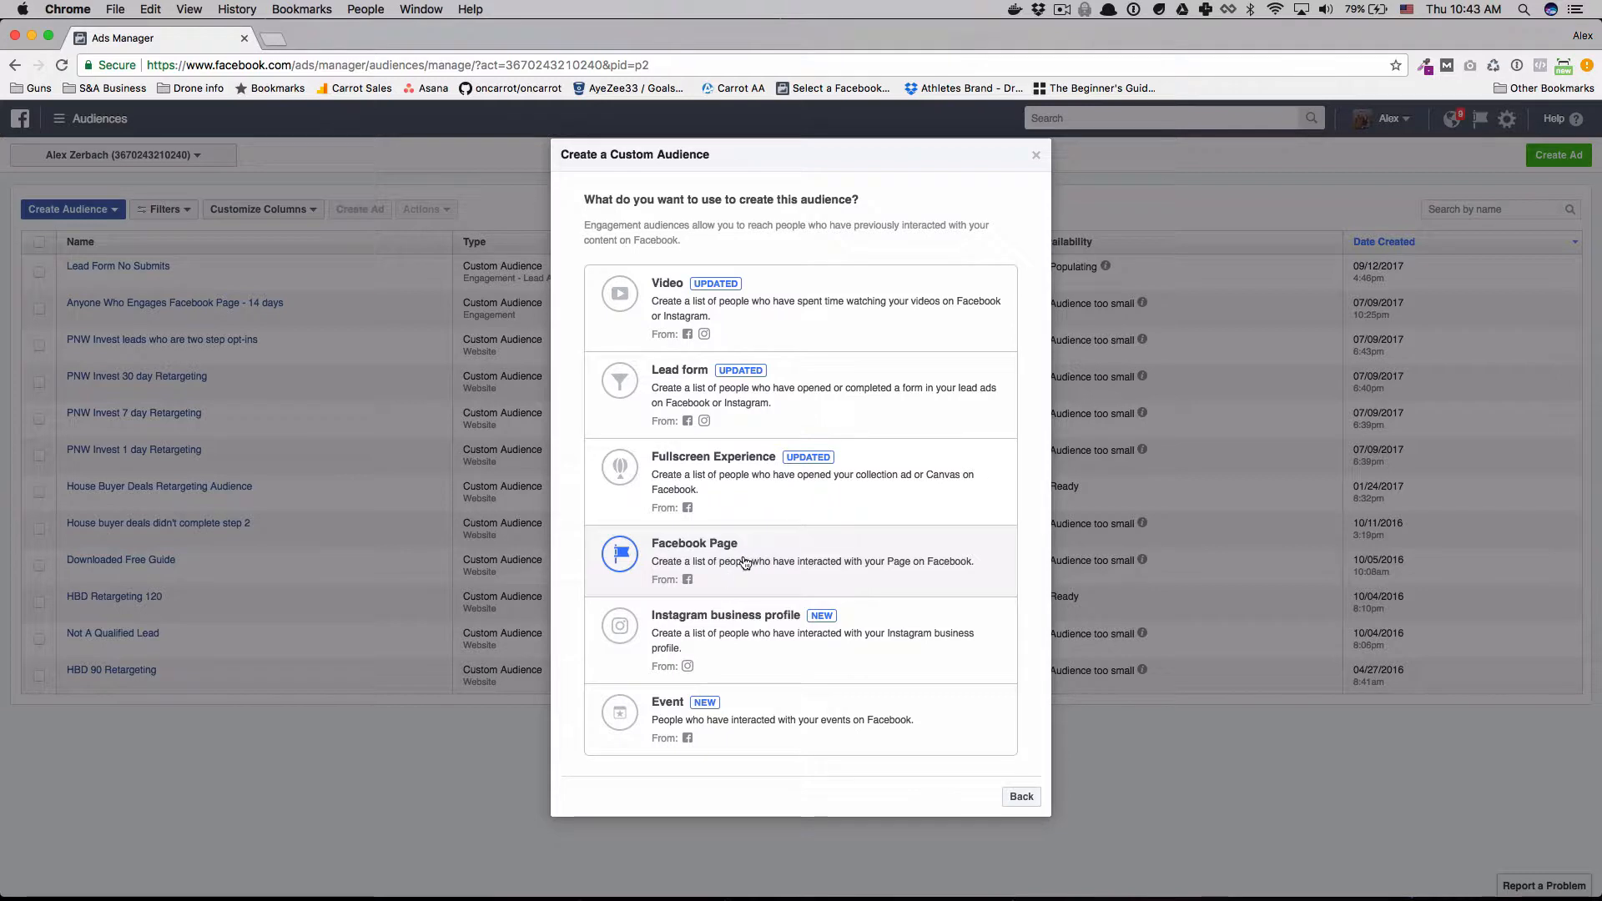
click(698, 406)
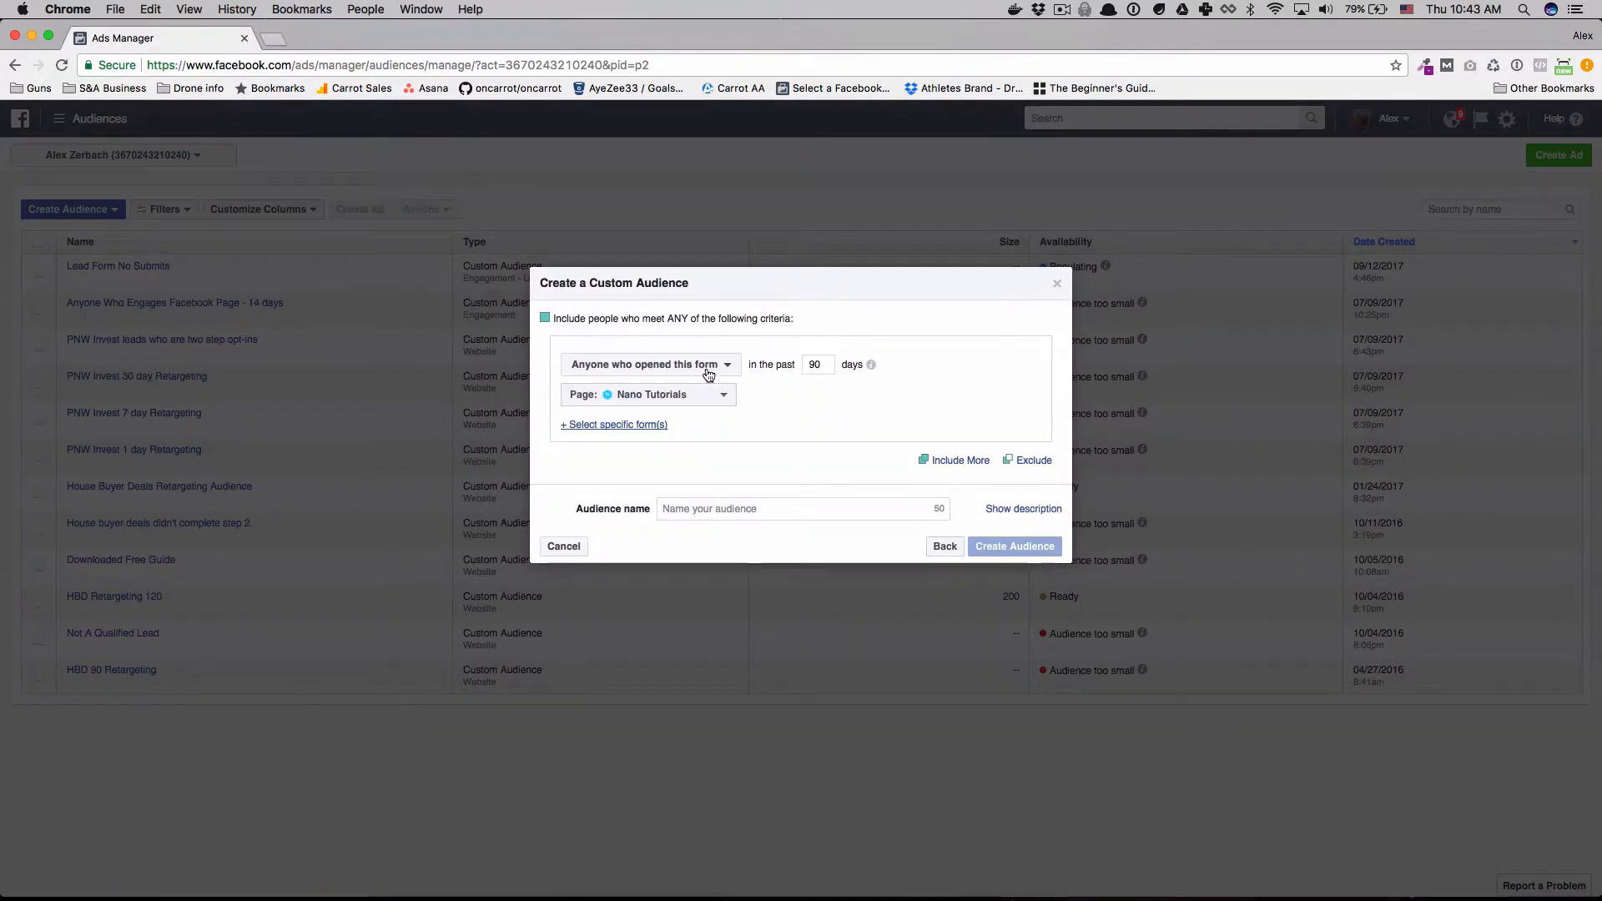
click(709, 365)
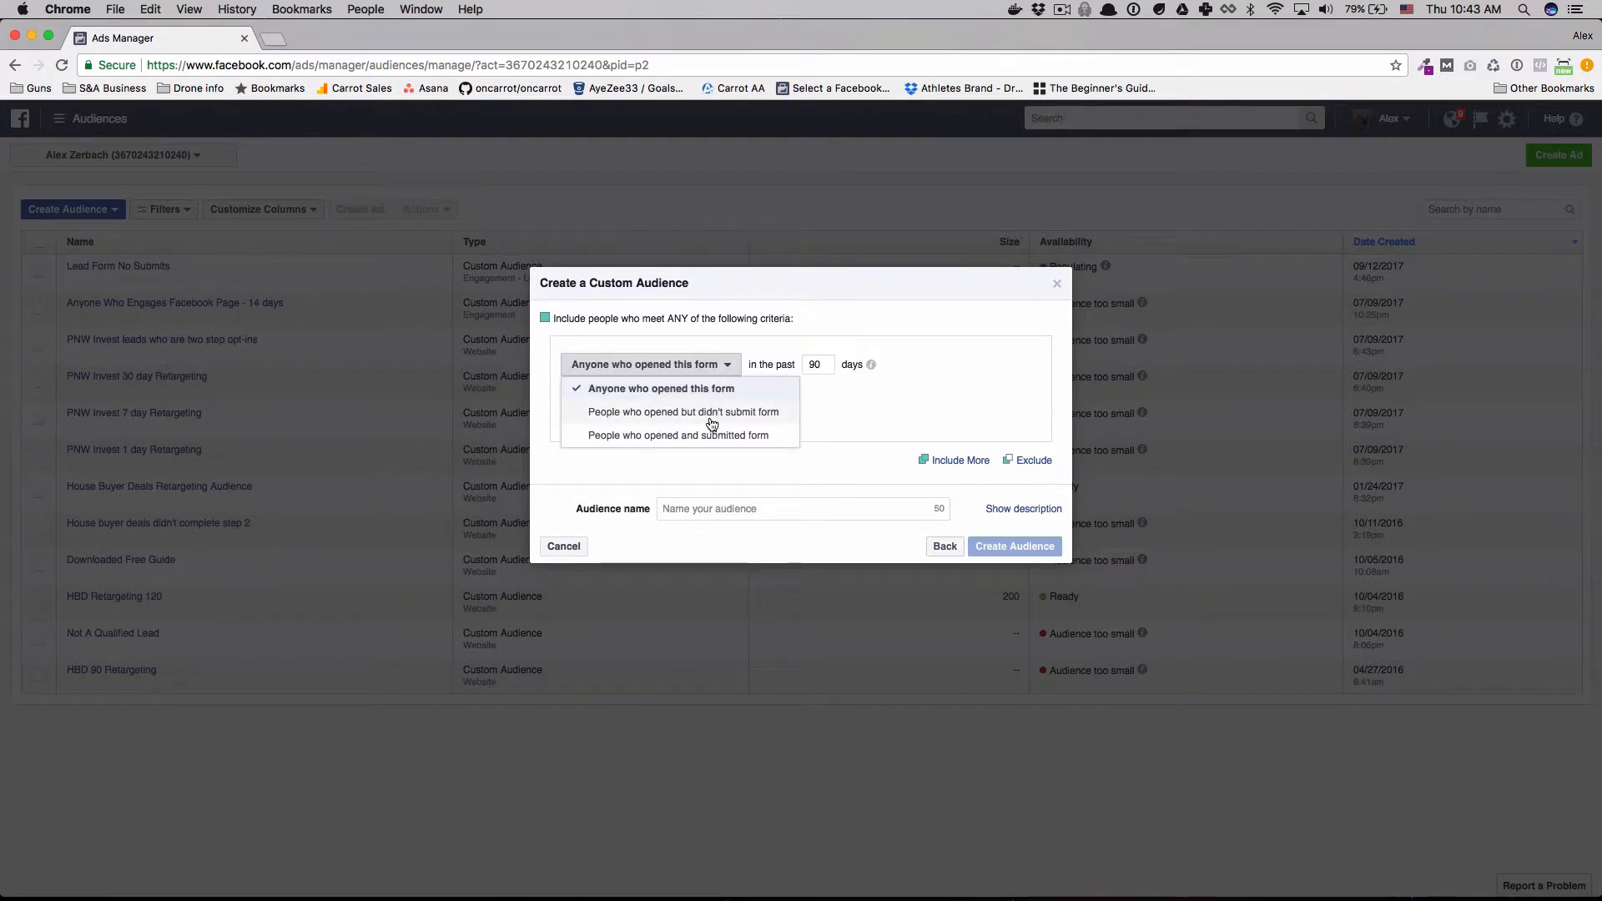
click(564, 546)
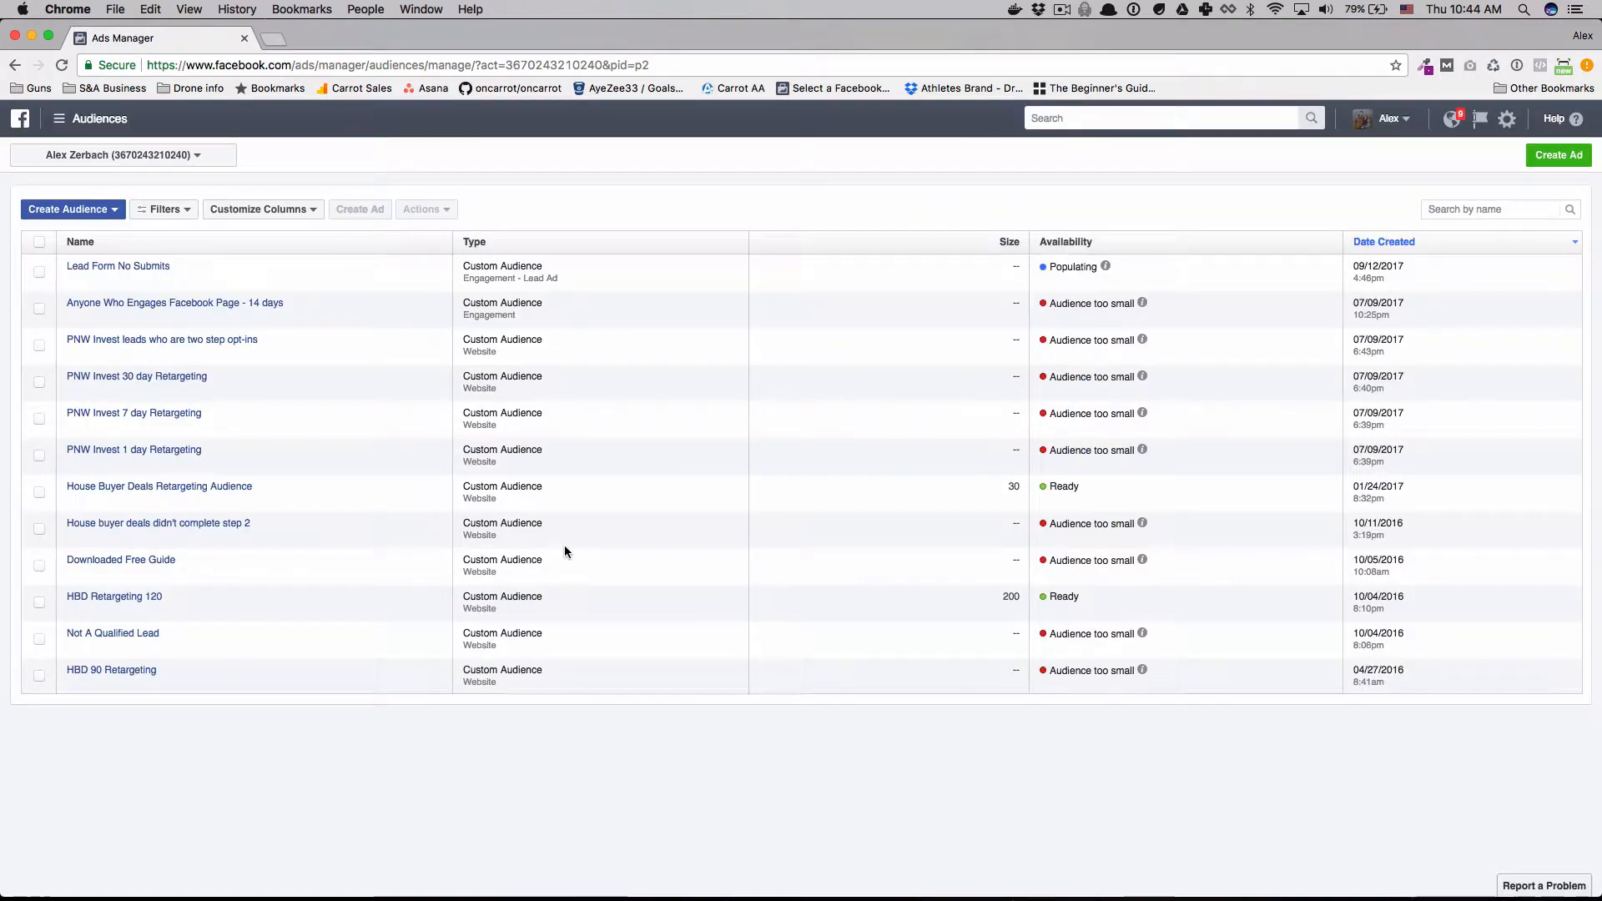
click(71, 209)
click(77, 225)
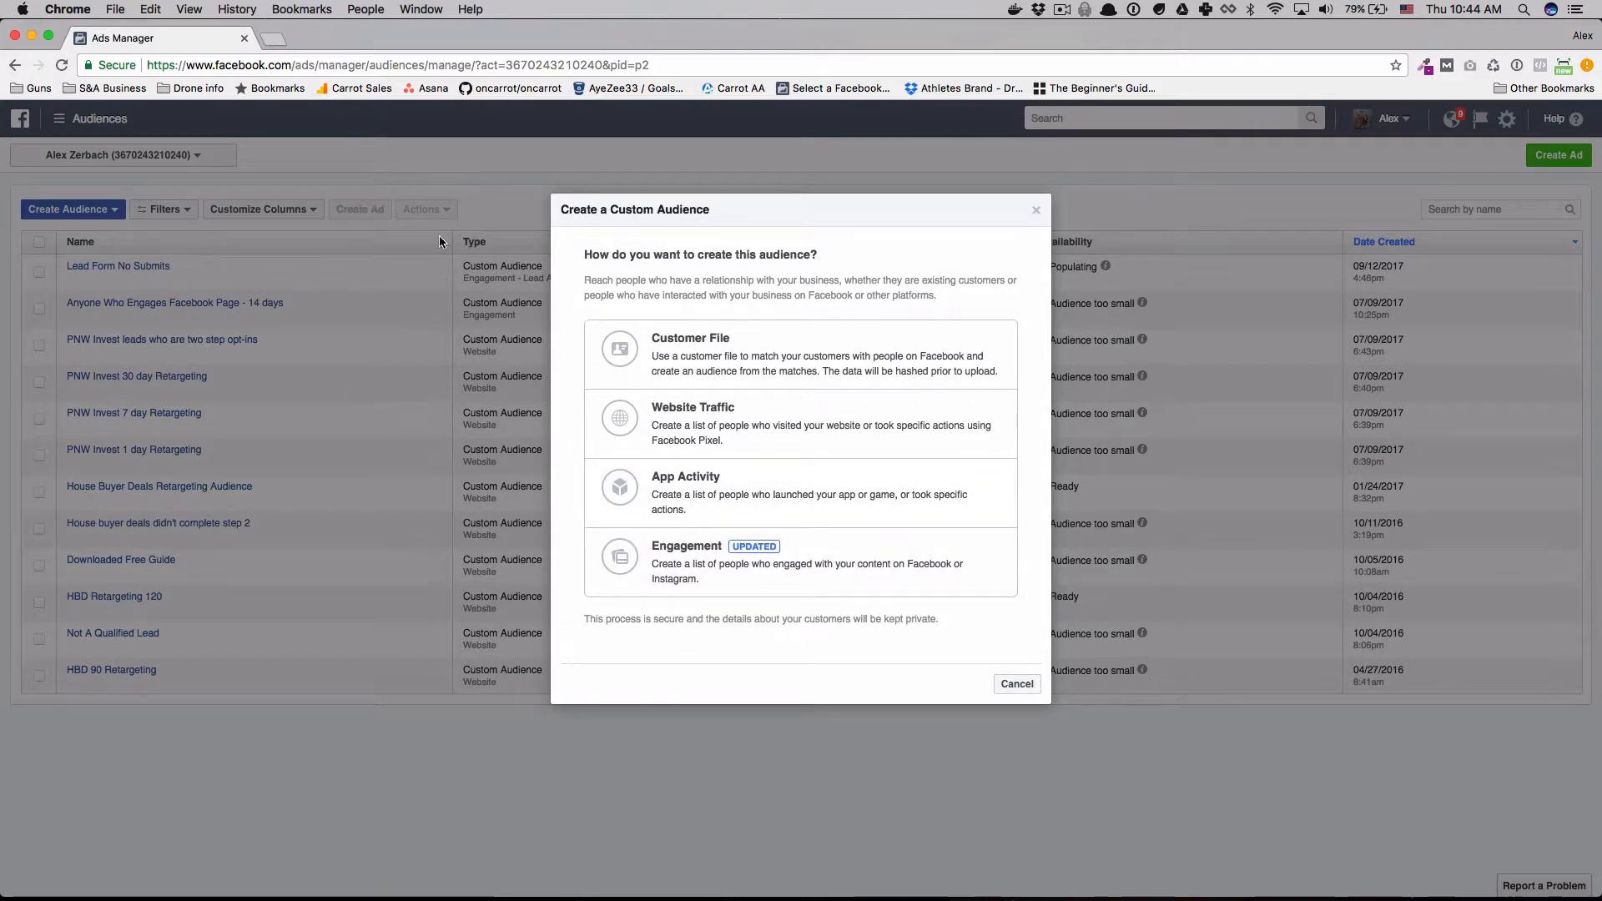
click(1036, 209)
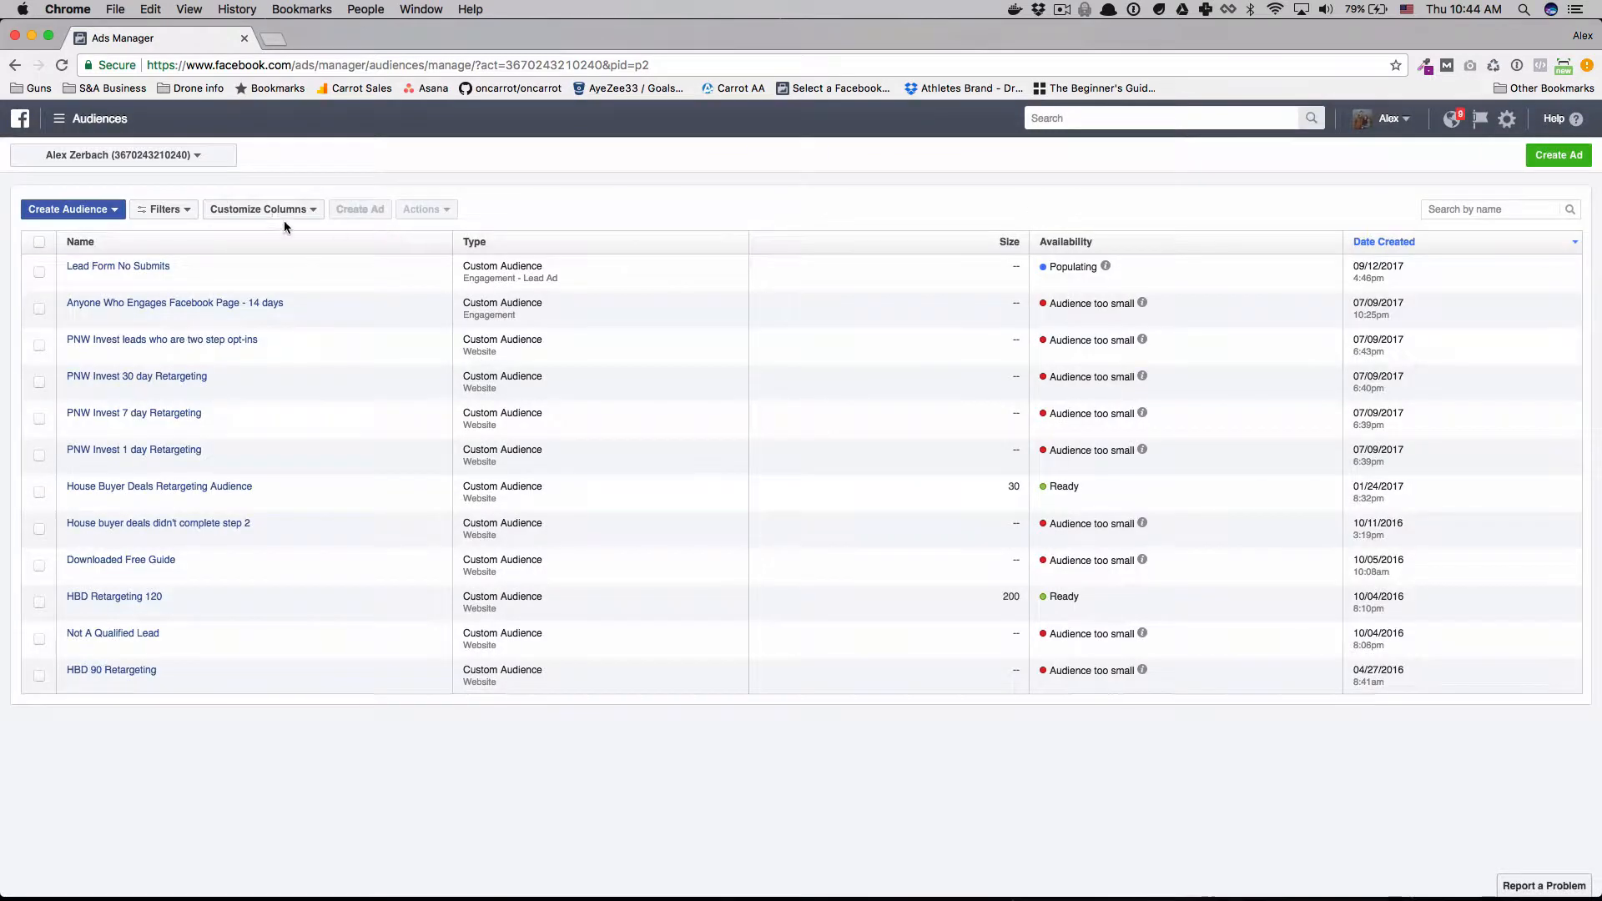
- Start a lookalike audience with the House Buyer Deals page as its source
click(71, 209)
click(64, 252)
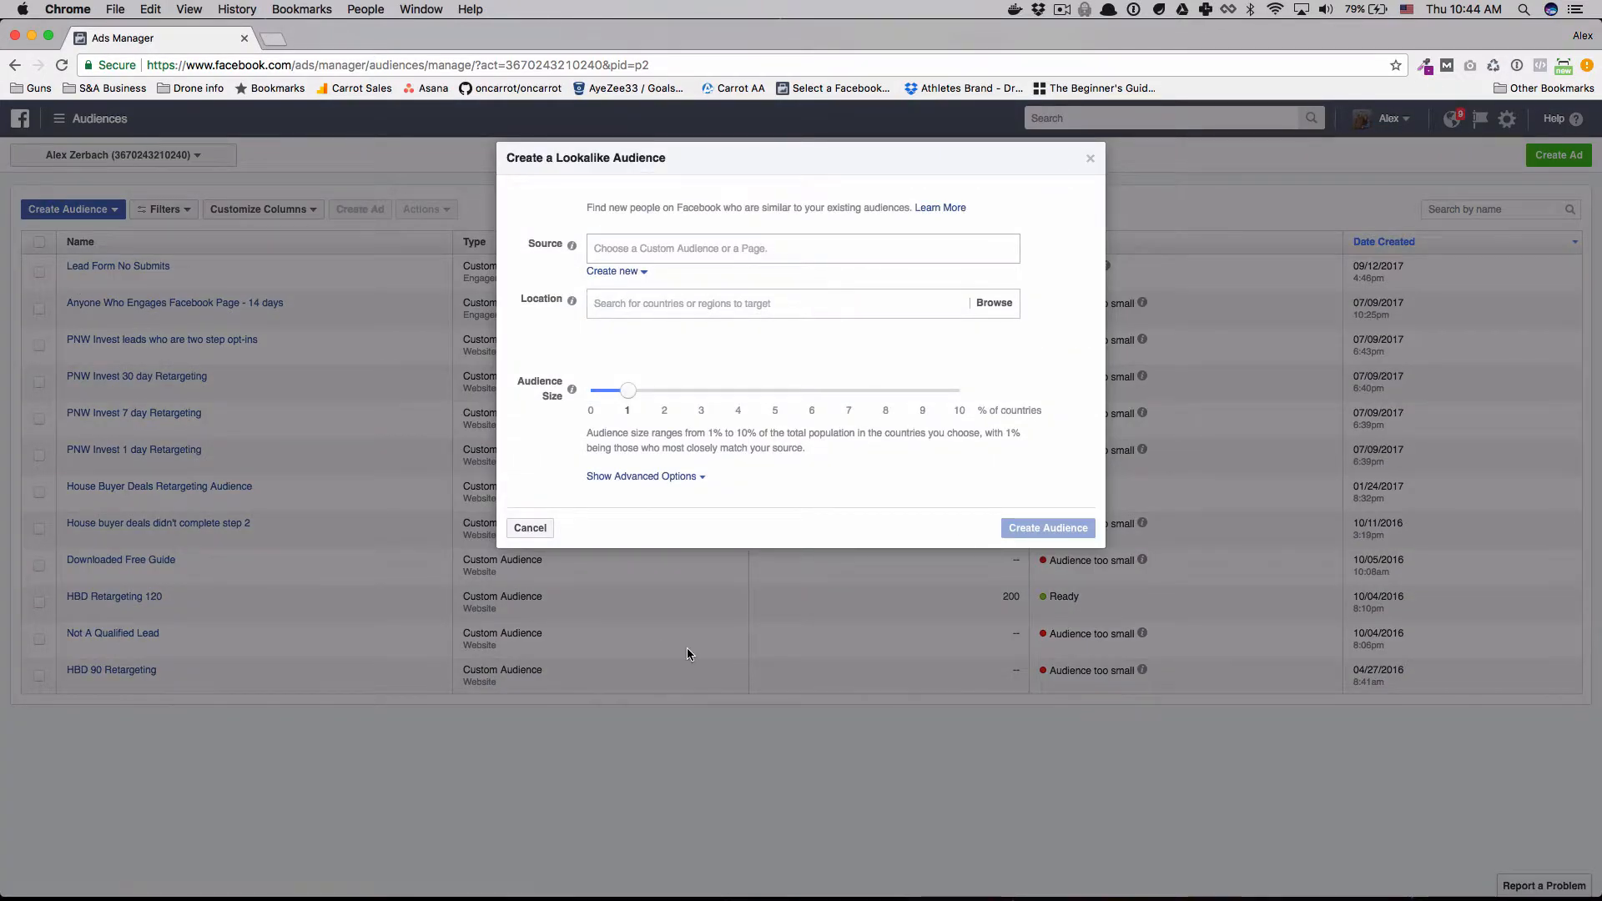
click(692, 247)
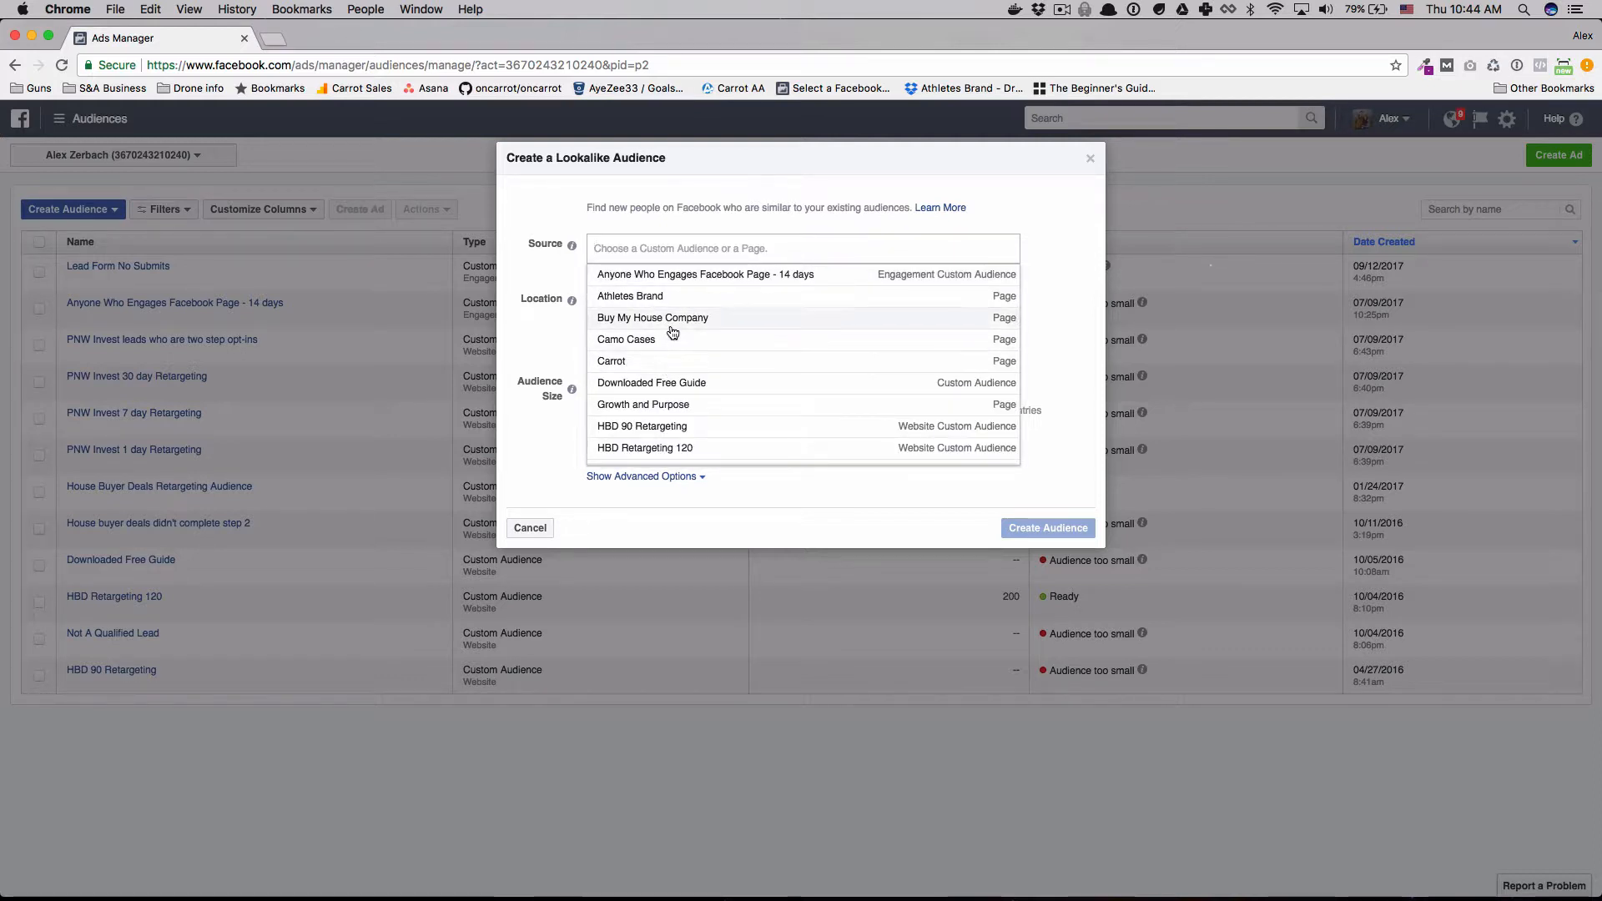
scroll(698, 364, down, 2)
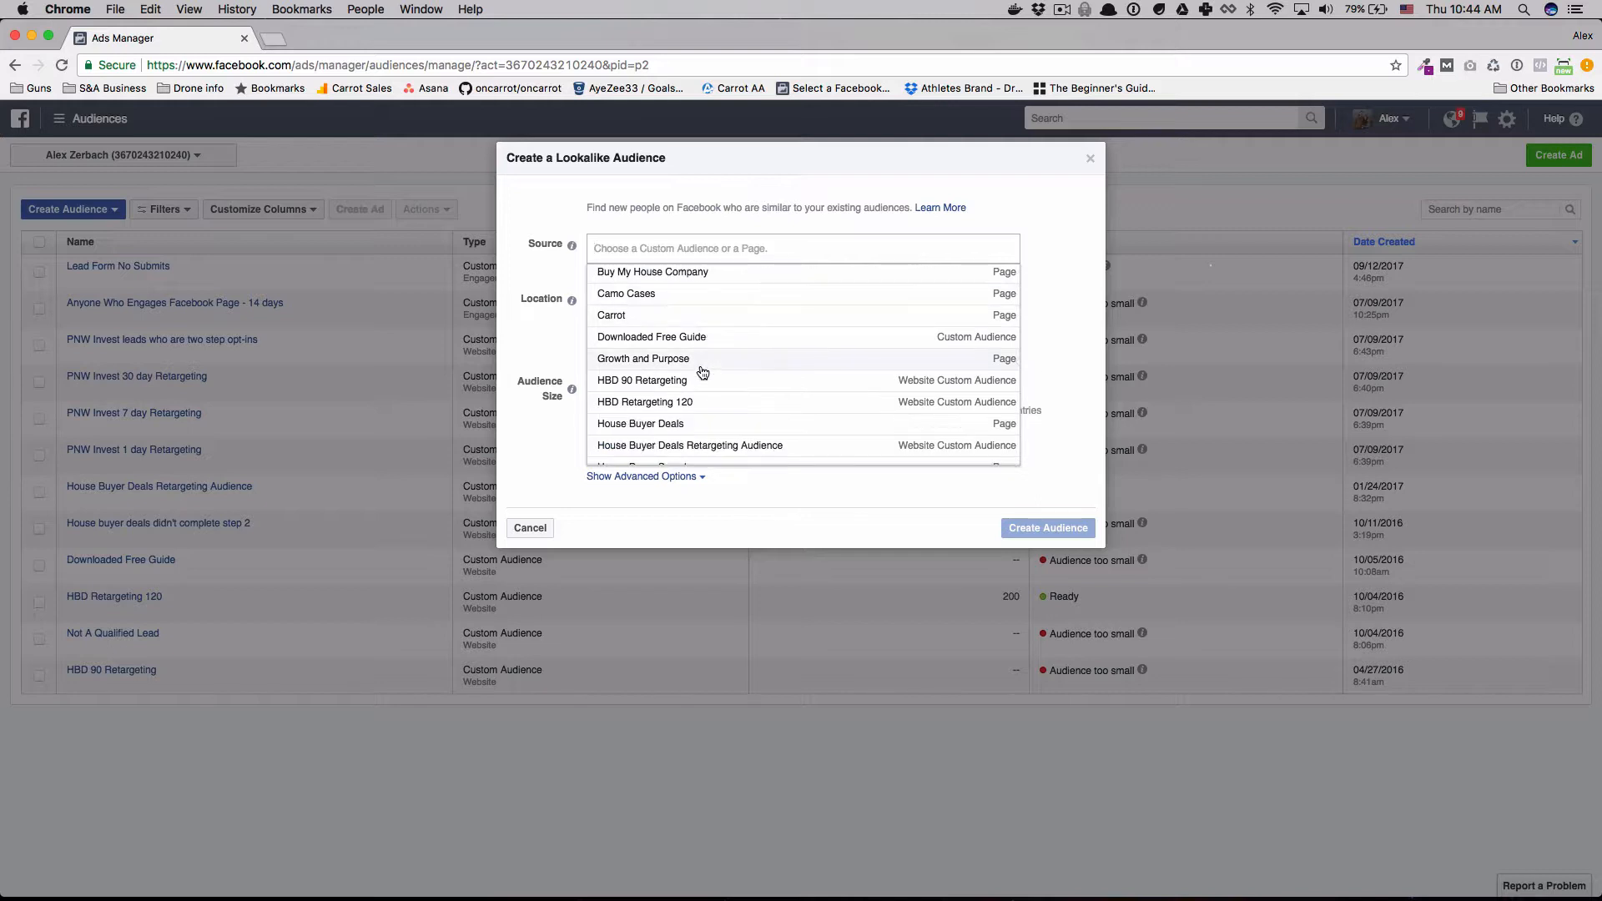
click(661, 423)
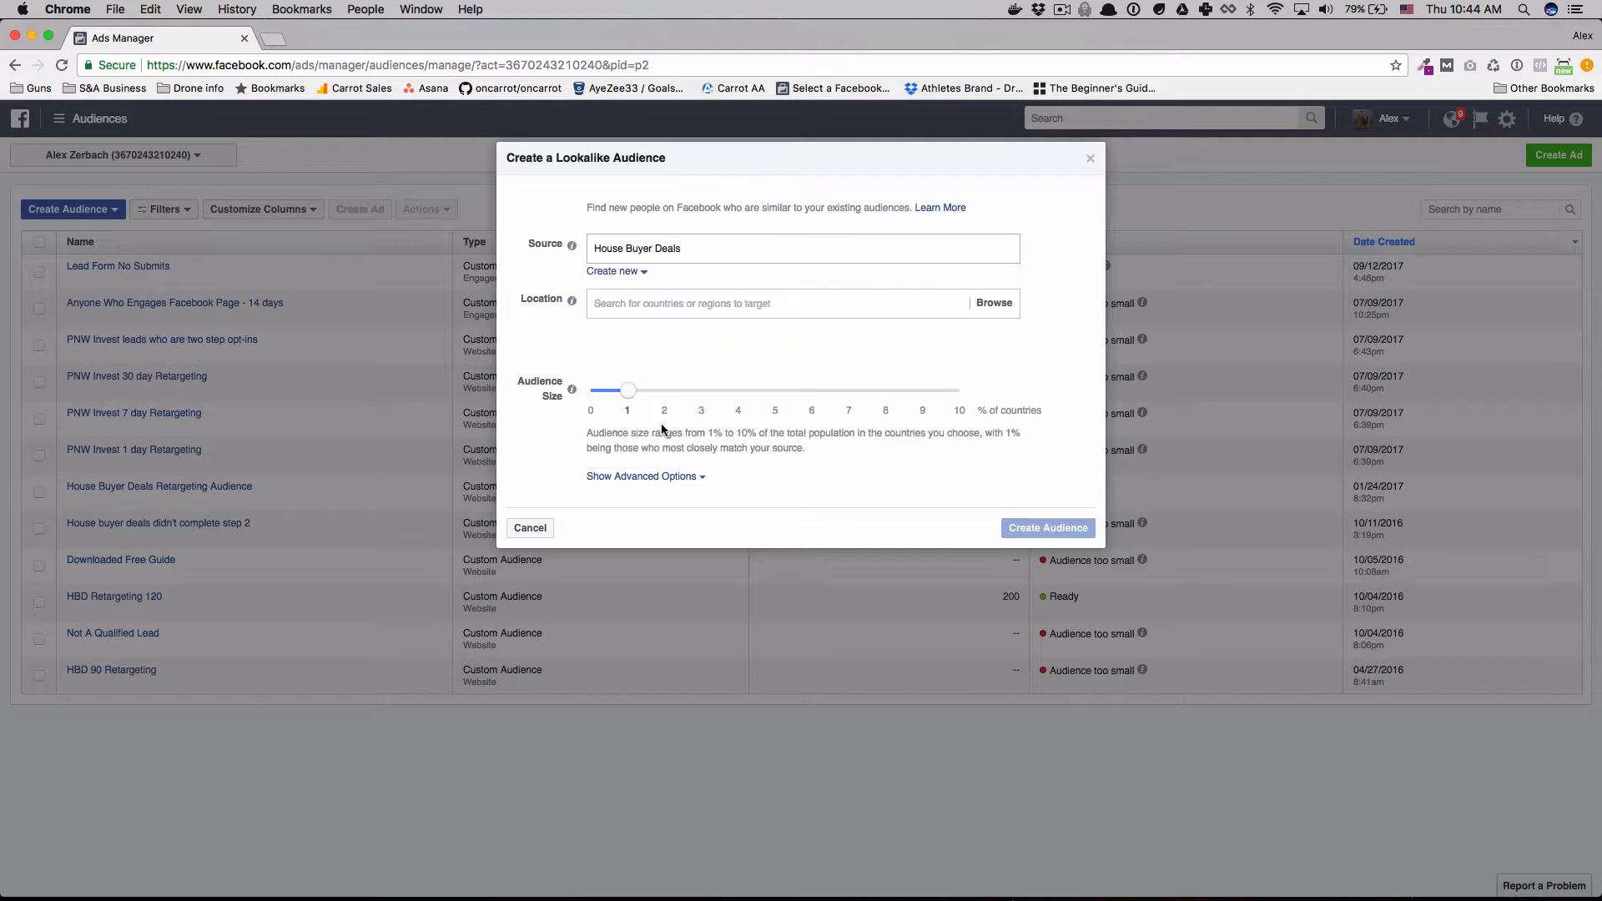
click(698, 306)
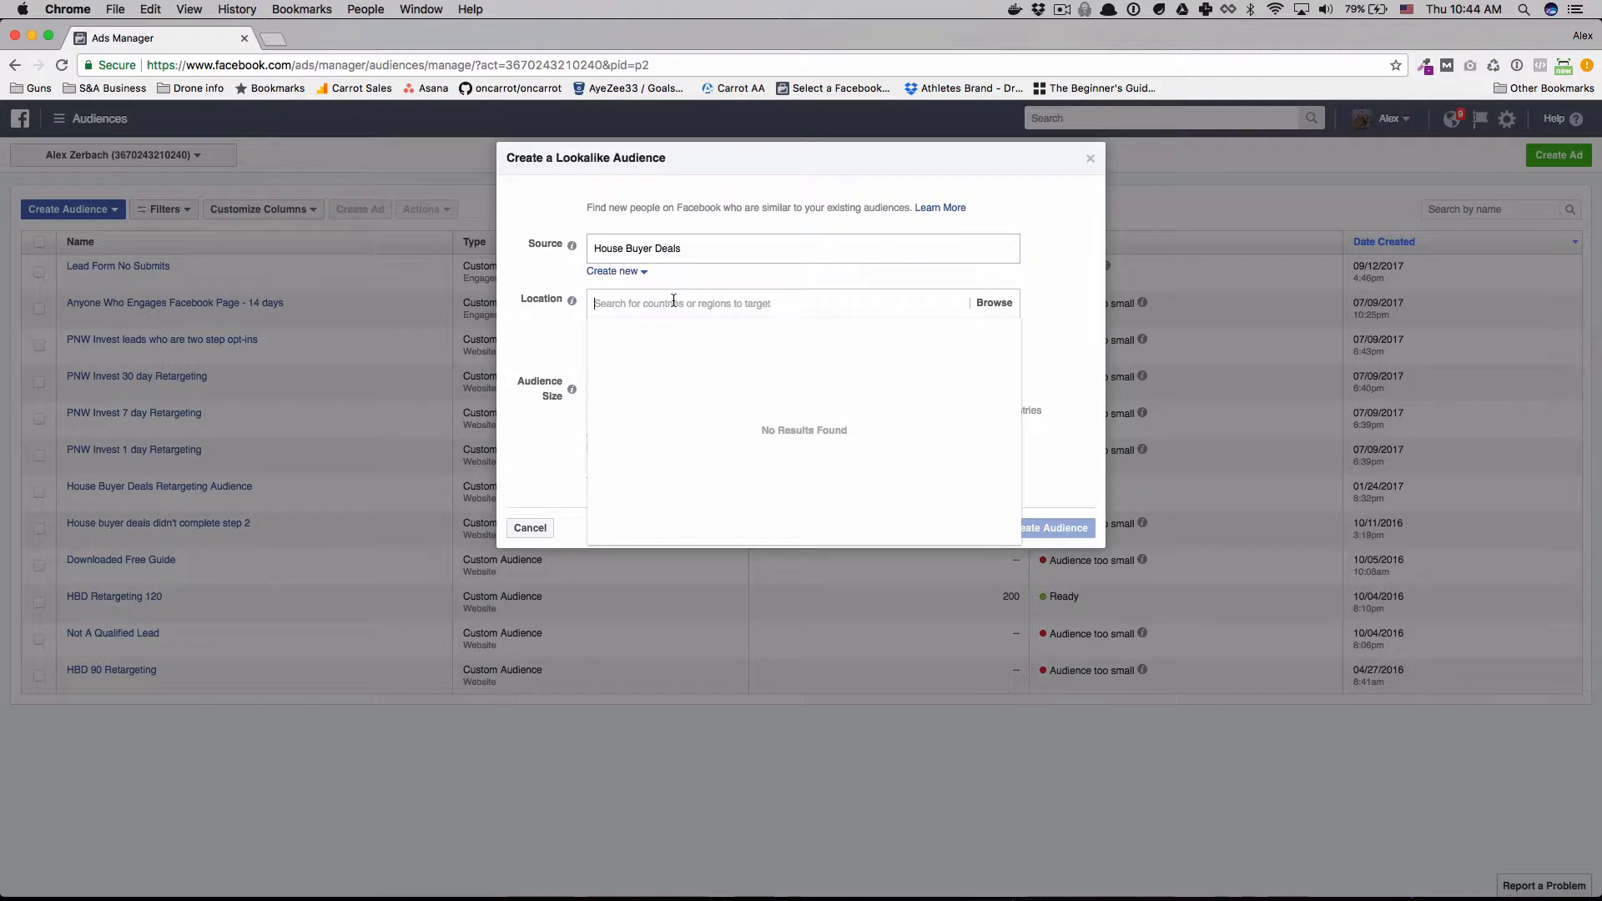
text(rosebur)
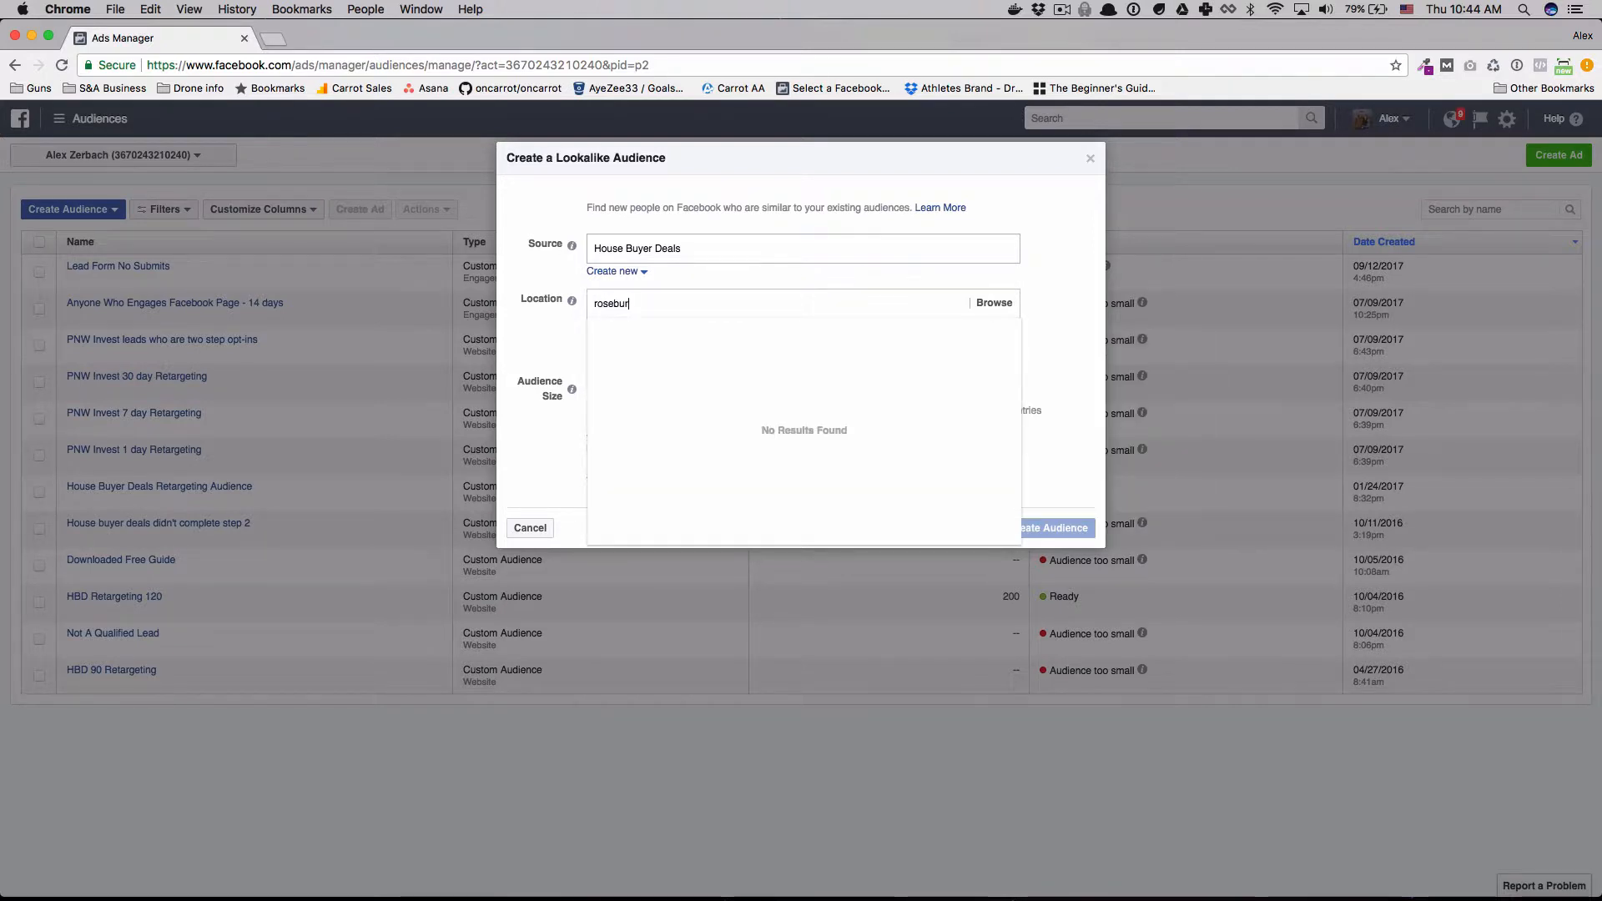
text(g)
key(BackSpace)
key(BackSpace)
key(BackSpace)
key(BackSpace)
key(BackSpace)
key(BackSpace)
key(BackSpace)
key(BackSpace)
- Set the lookalike audience's location to United States
text(Un)
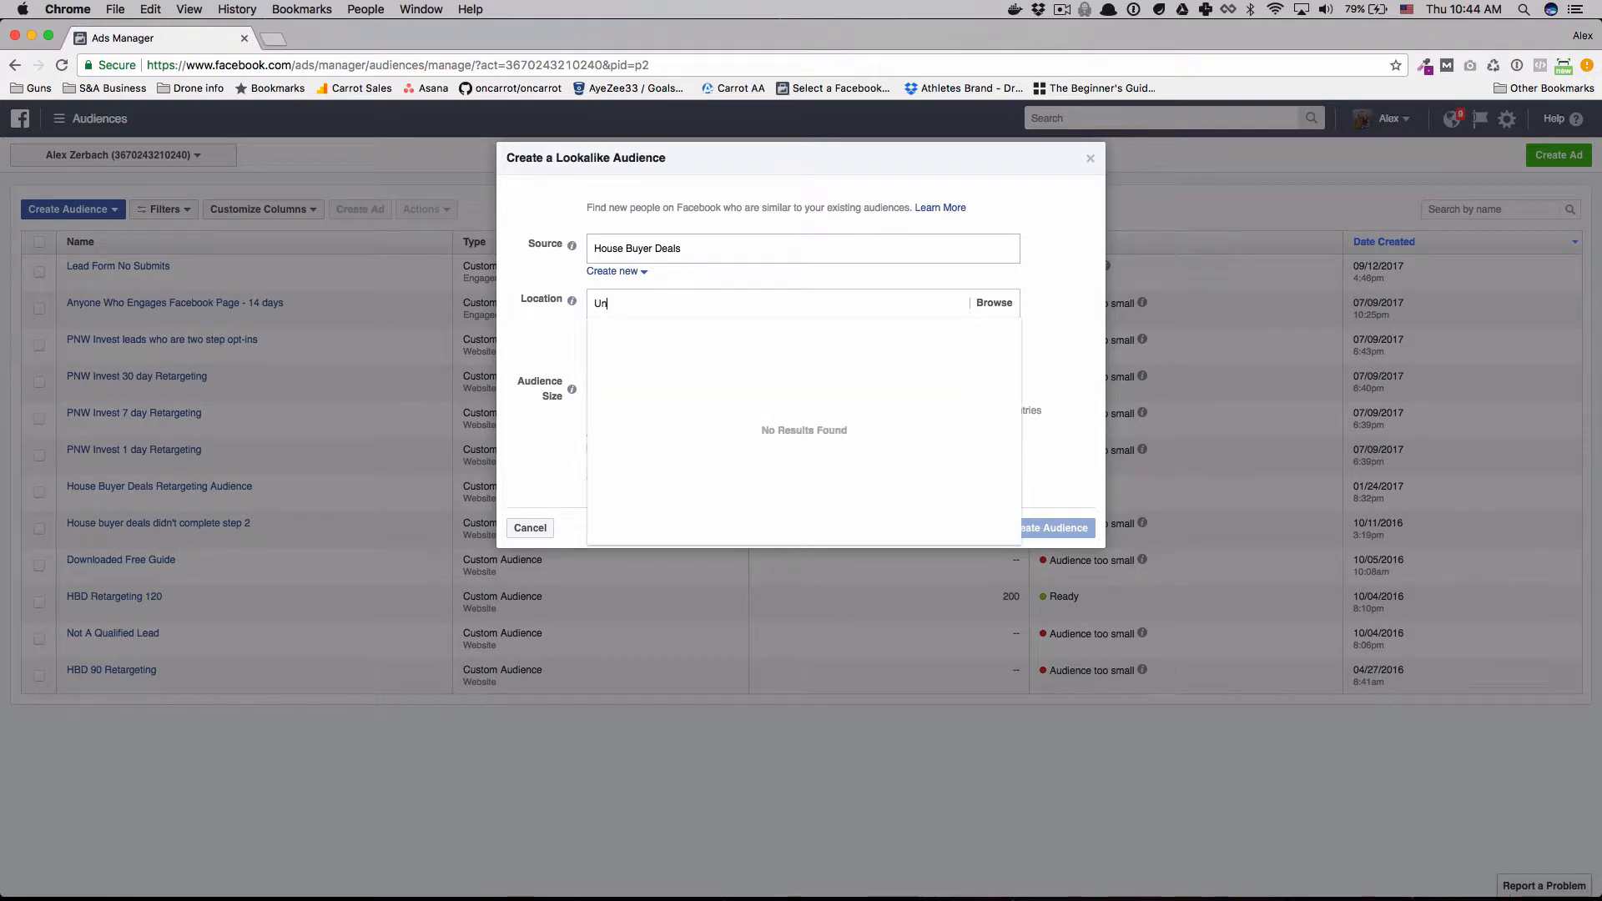
text(ited)
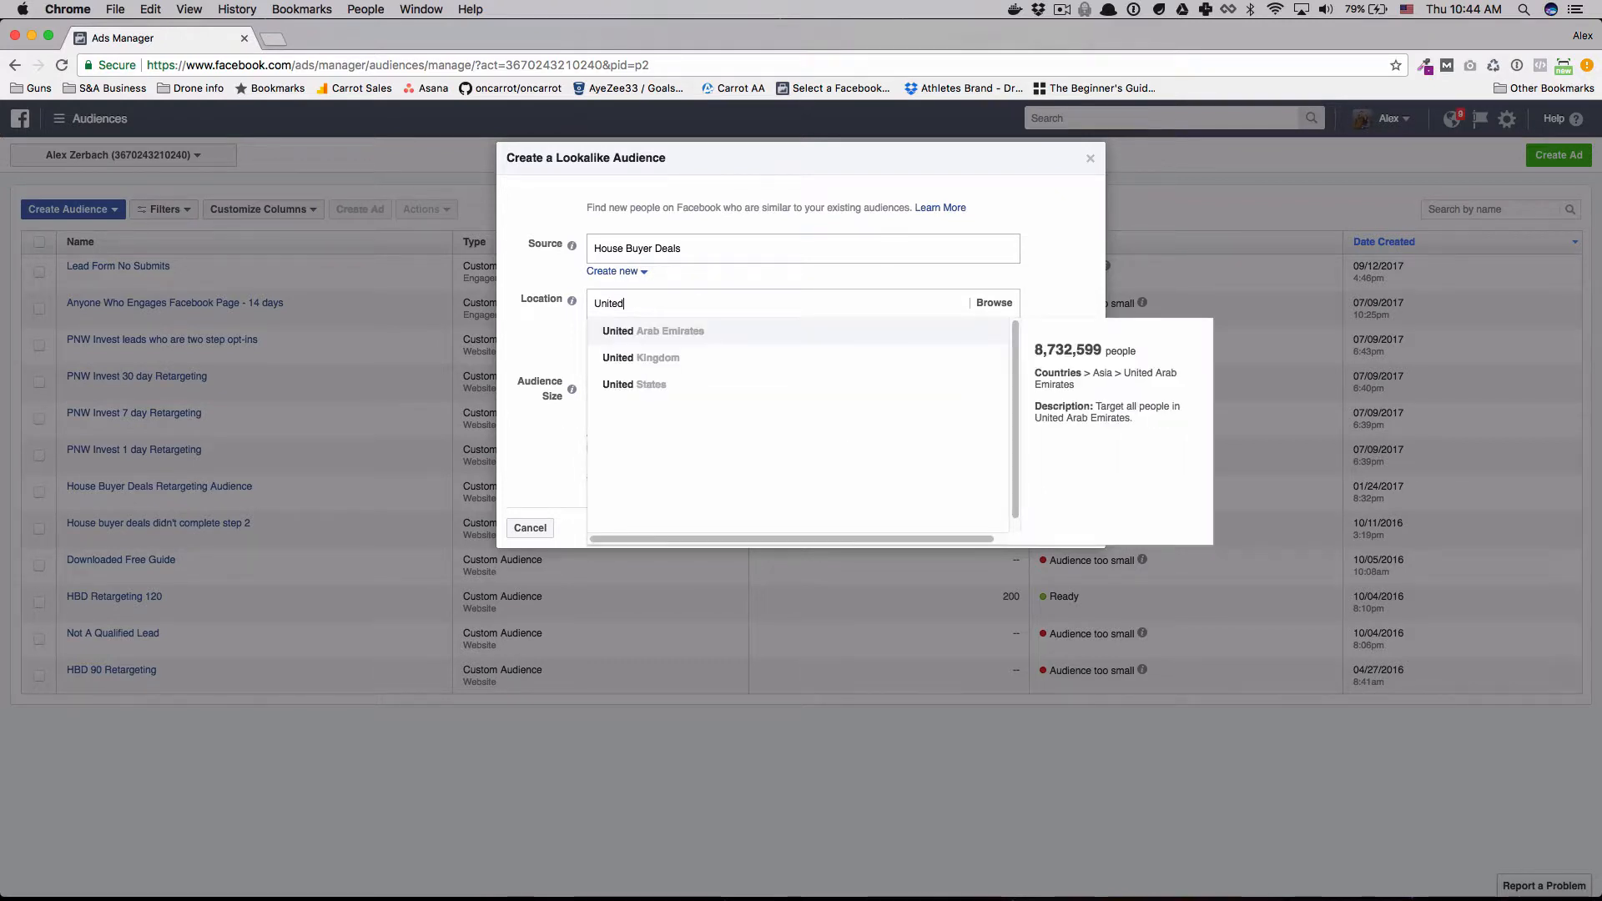
click(715, 383)
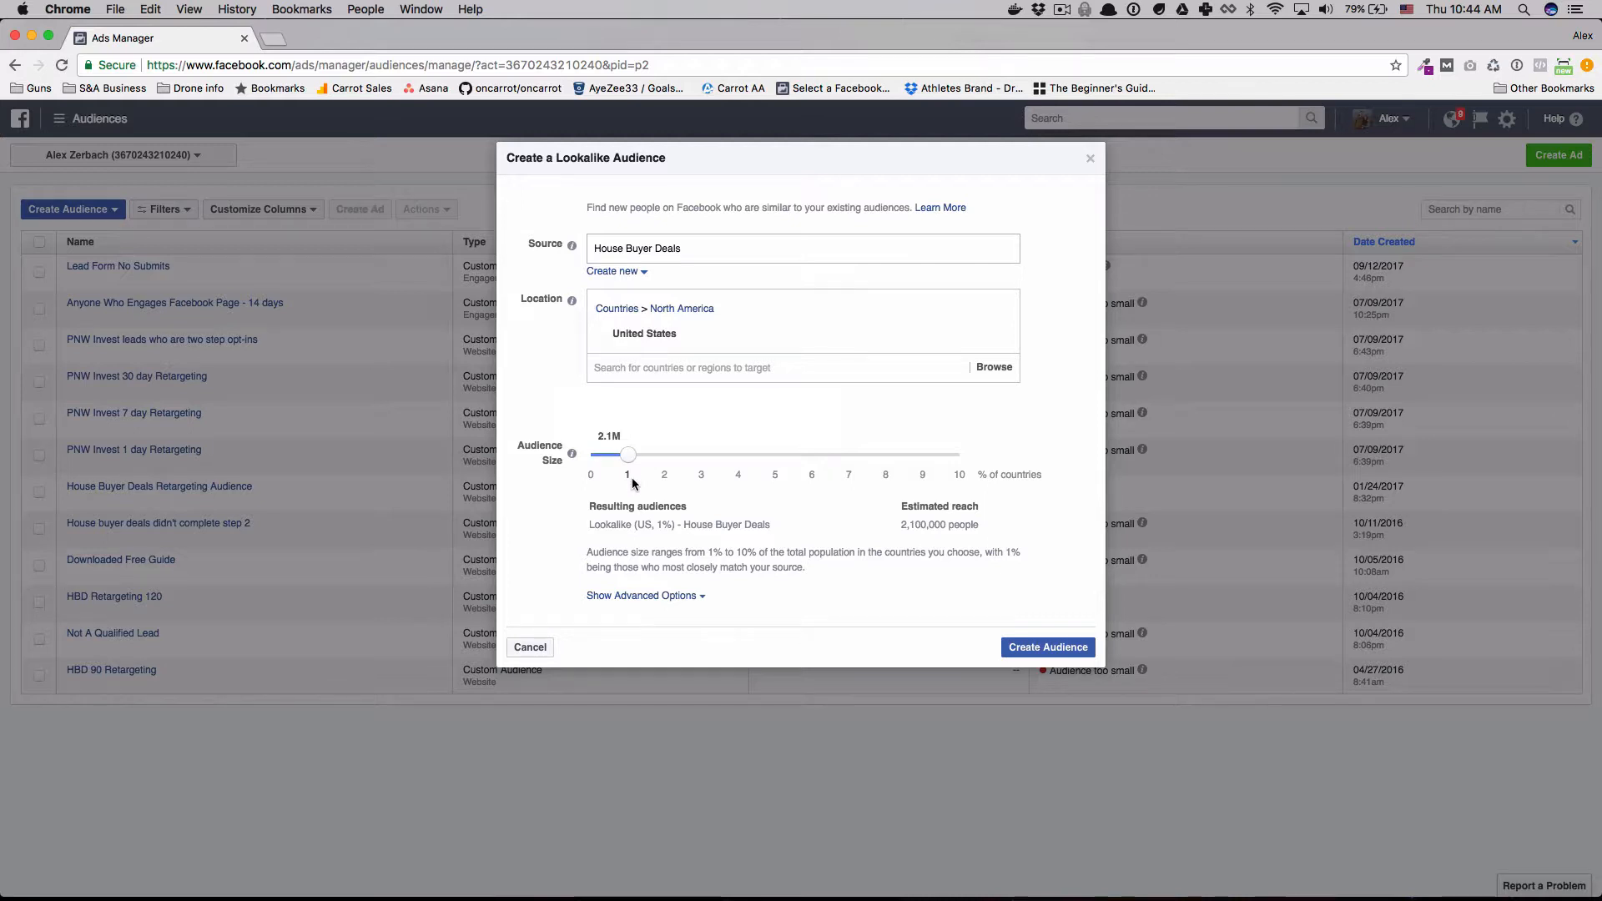
- Set the number of audiences to 1 in the advanced options, try to create the lookalike audience, and close the form
drag(633, 458, 665, 468)
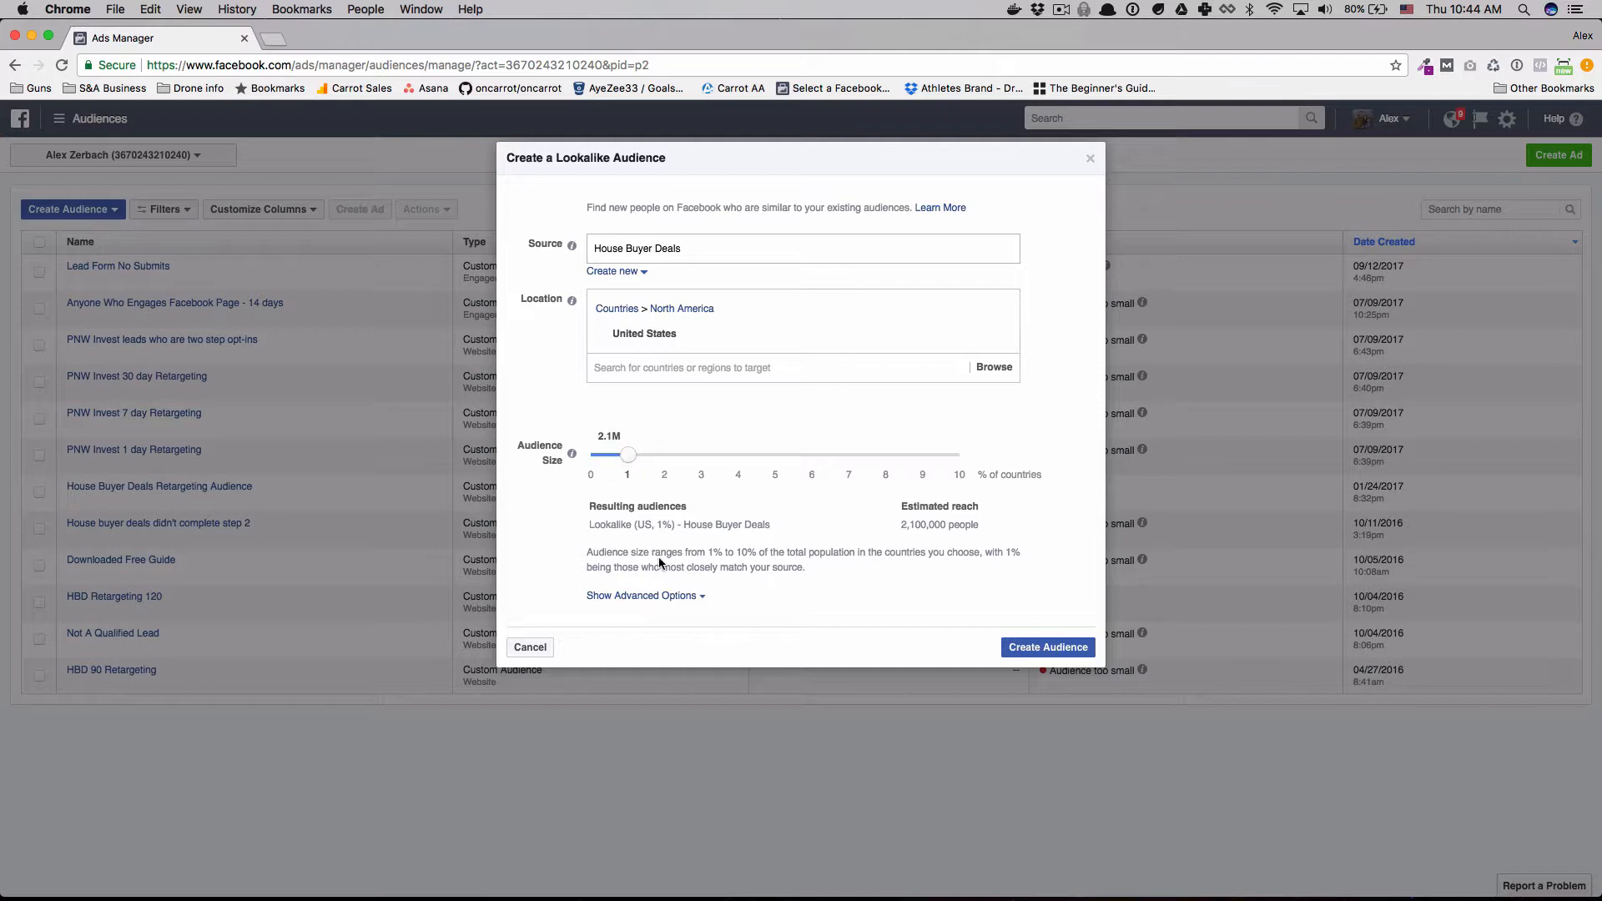
click(704, 594)
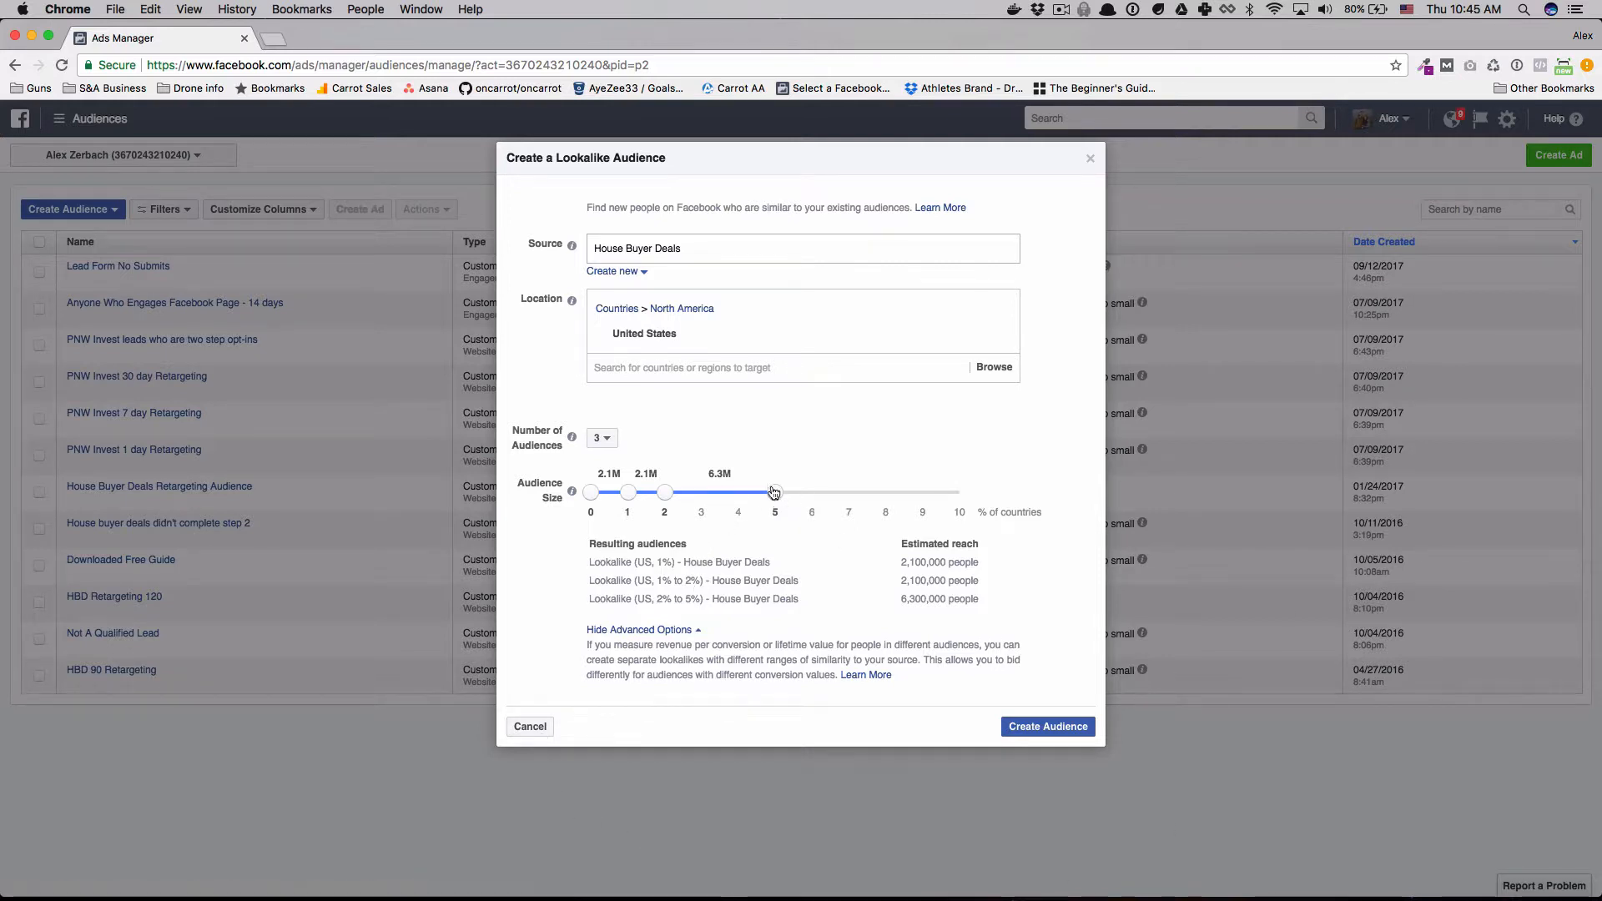
click(604, 440)
click(609, 460)
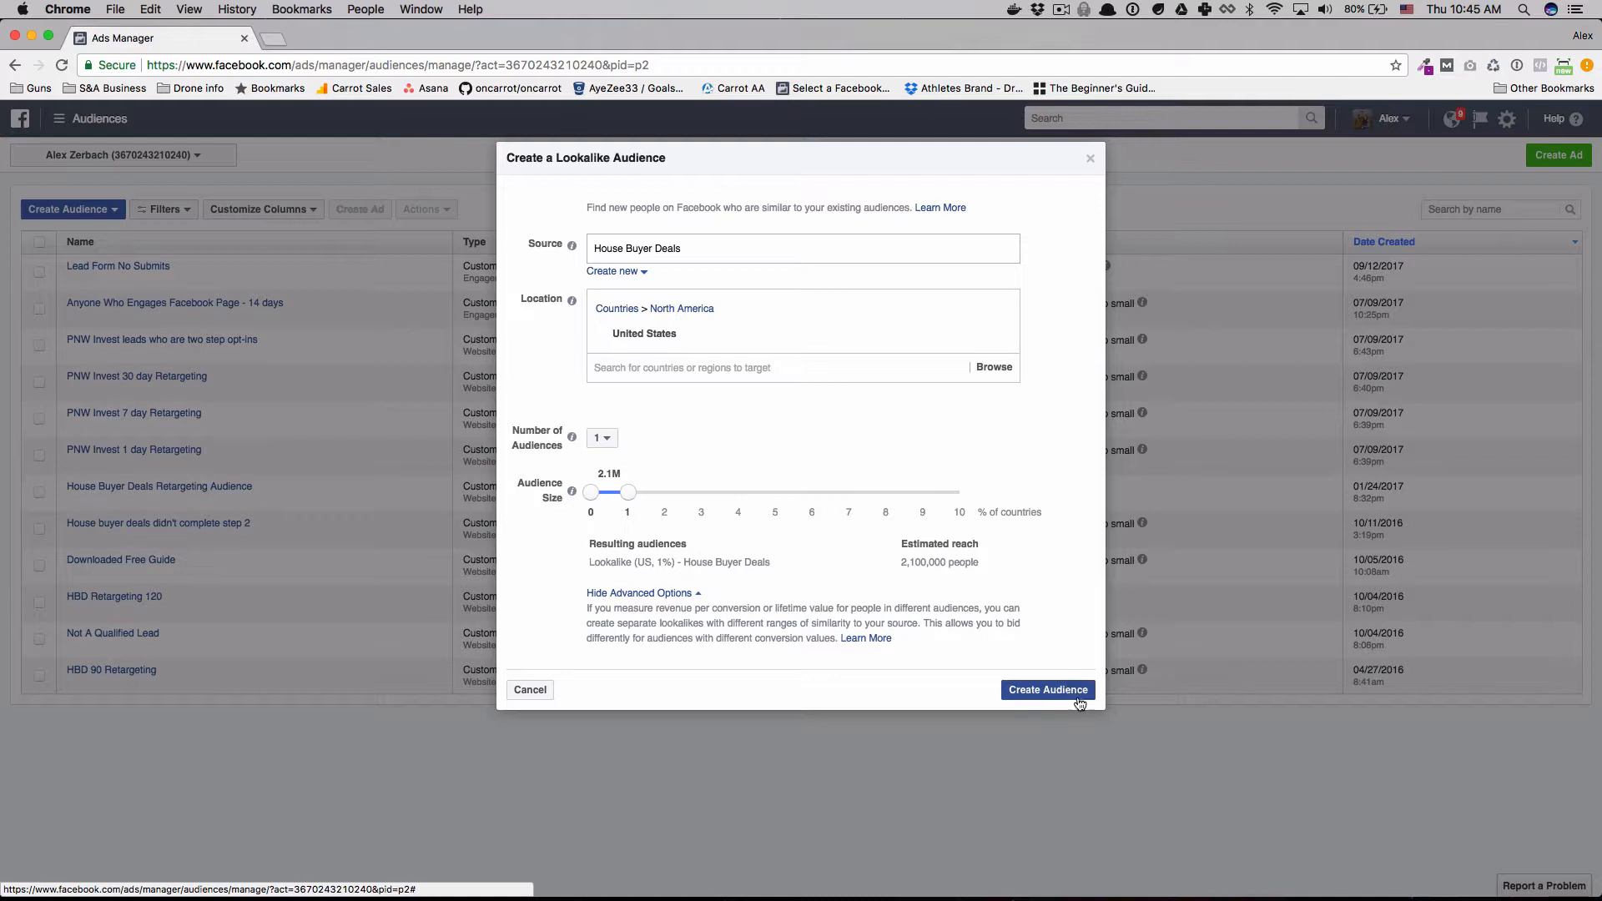
click(1053, 689)
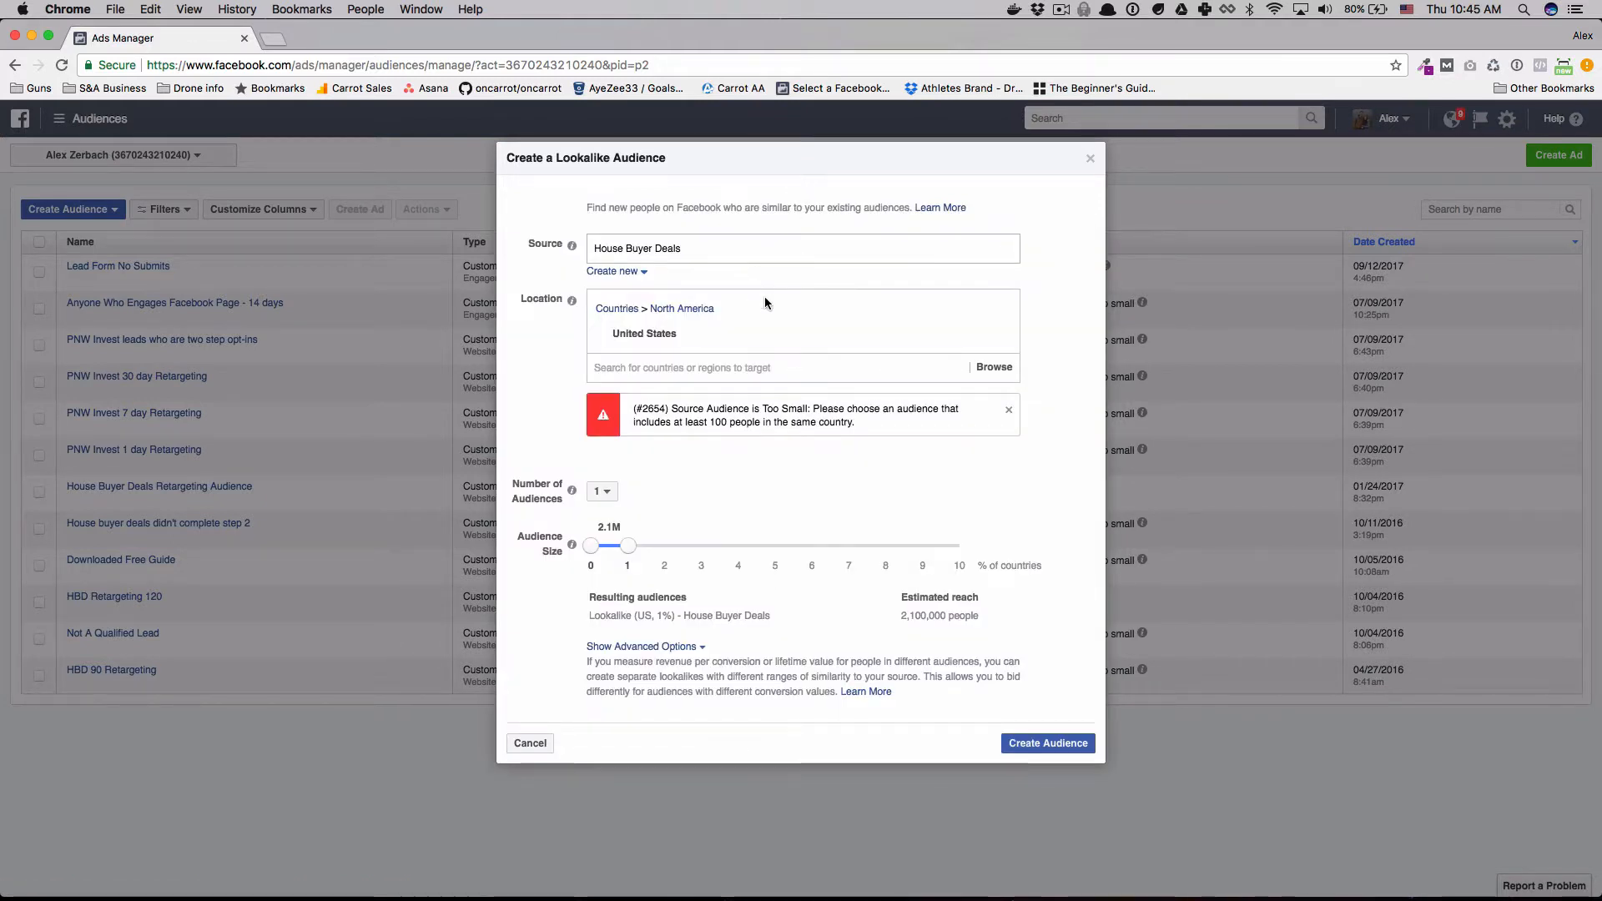
click(1089, 159)
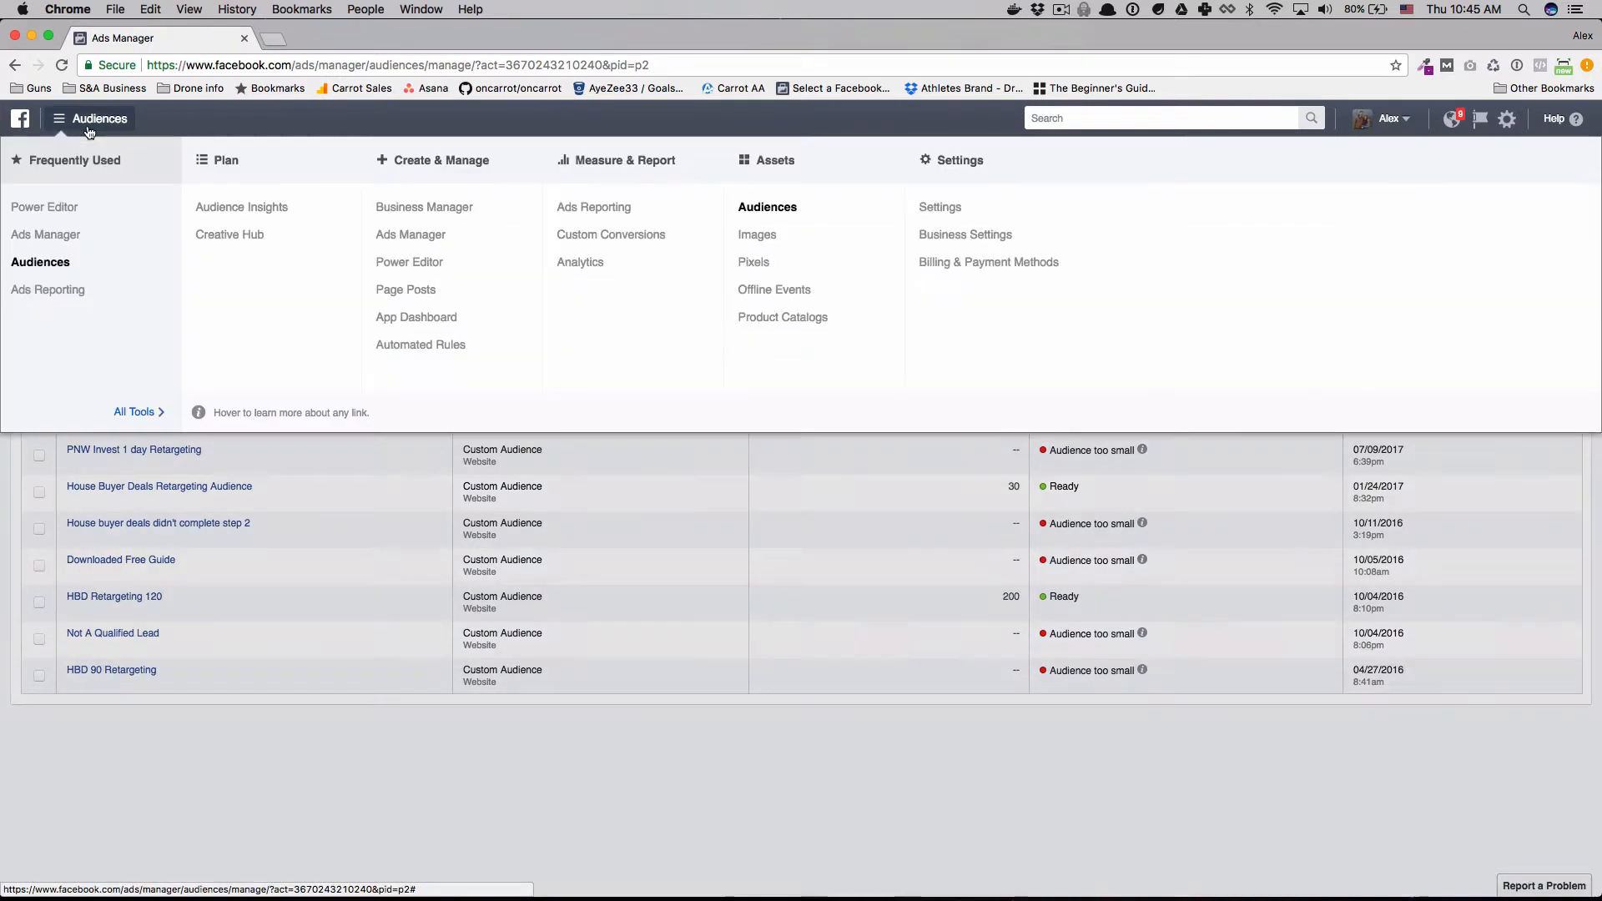
- Switch to Power Editor and open the Lead Gen Ad Set of the Lead Gen Ad Campaign for editing
click(87, 123)
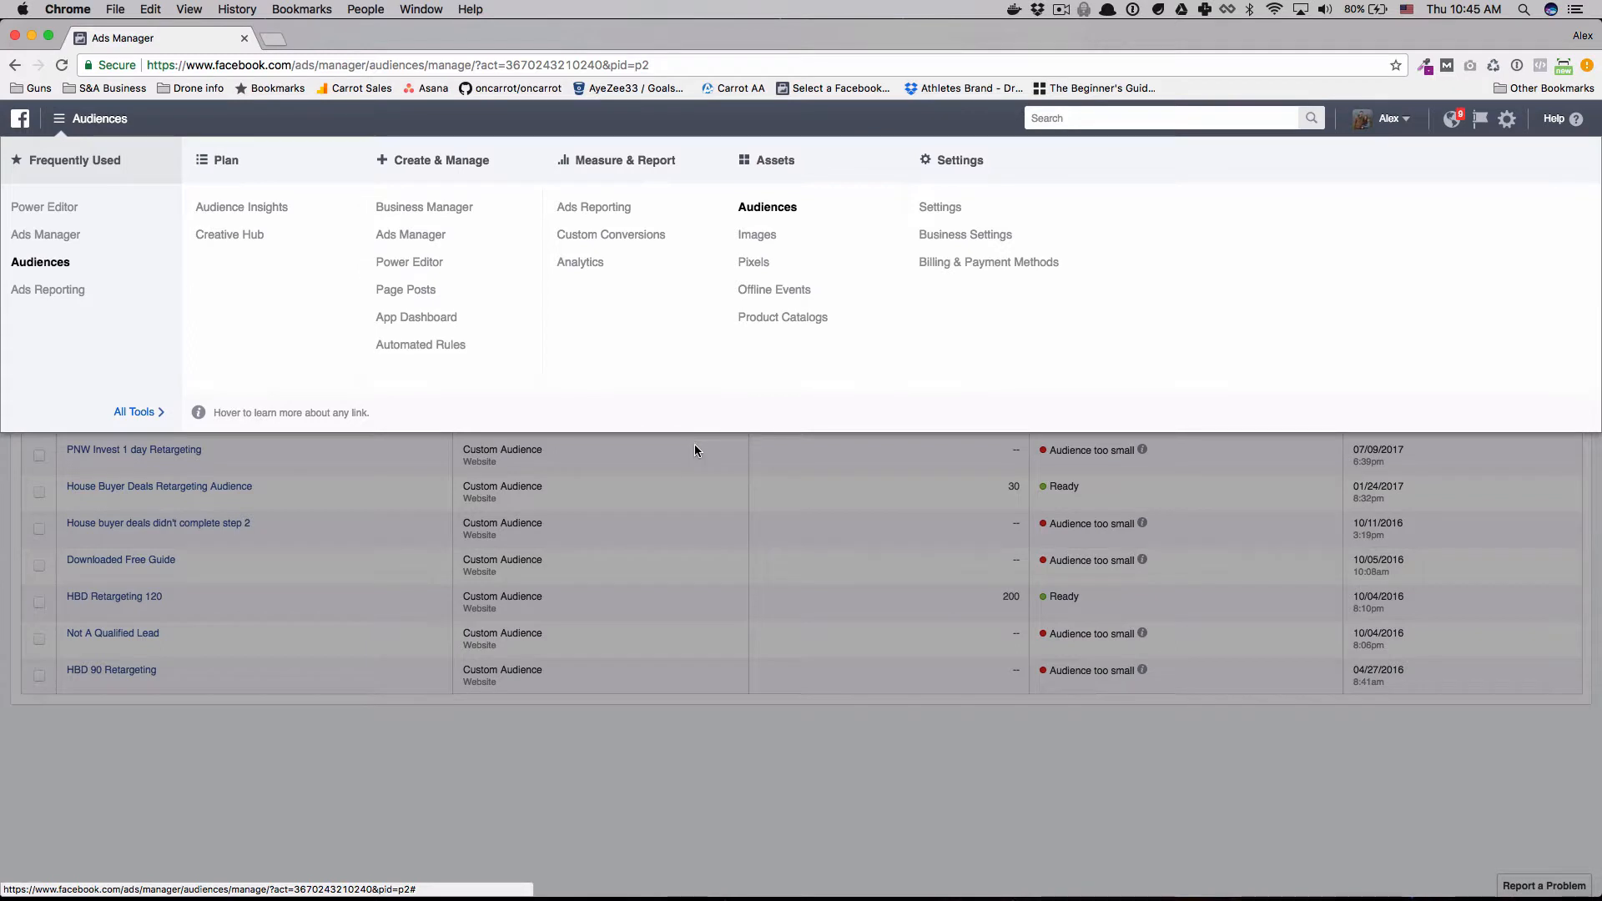
click(417, 262)
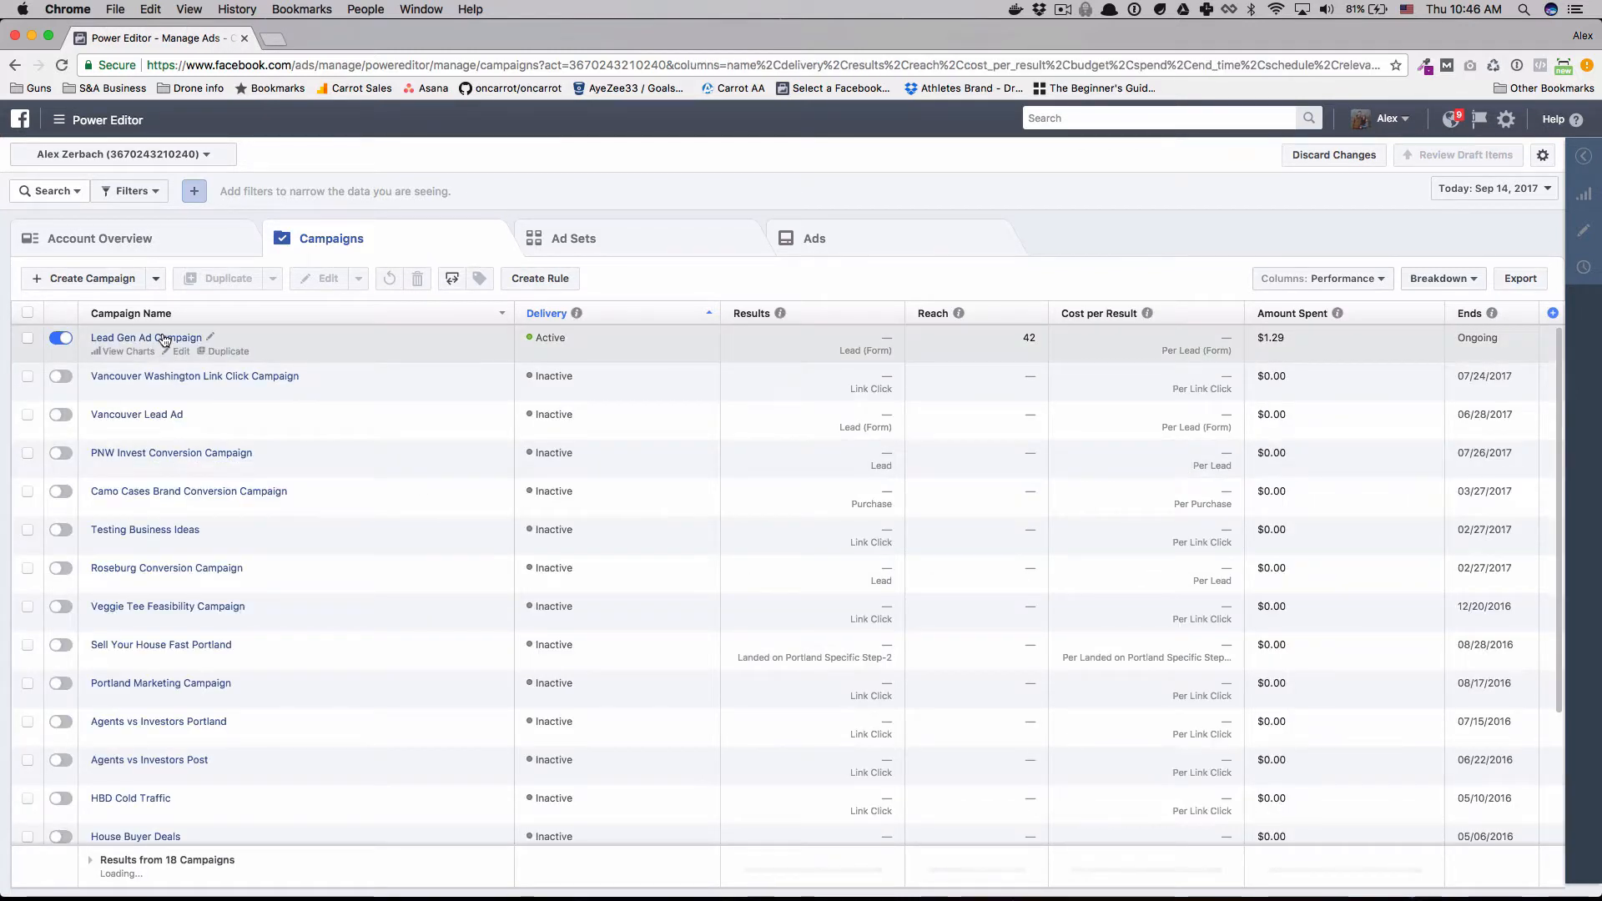
click(27, 339)
click(543, 252)
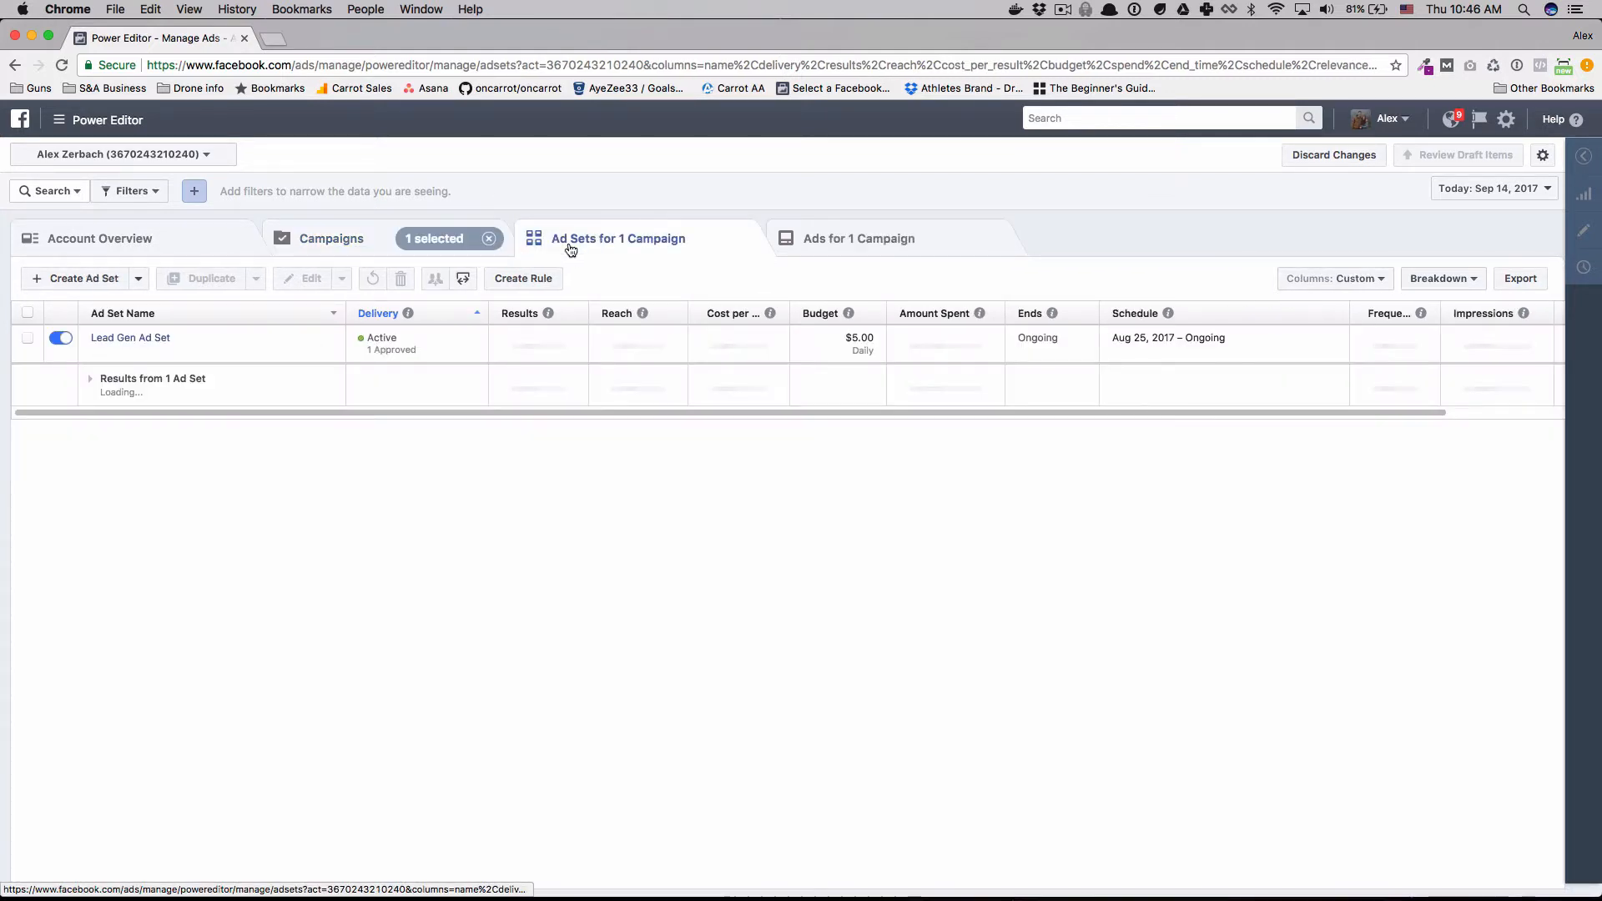
click(27, 338)
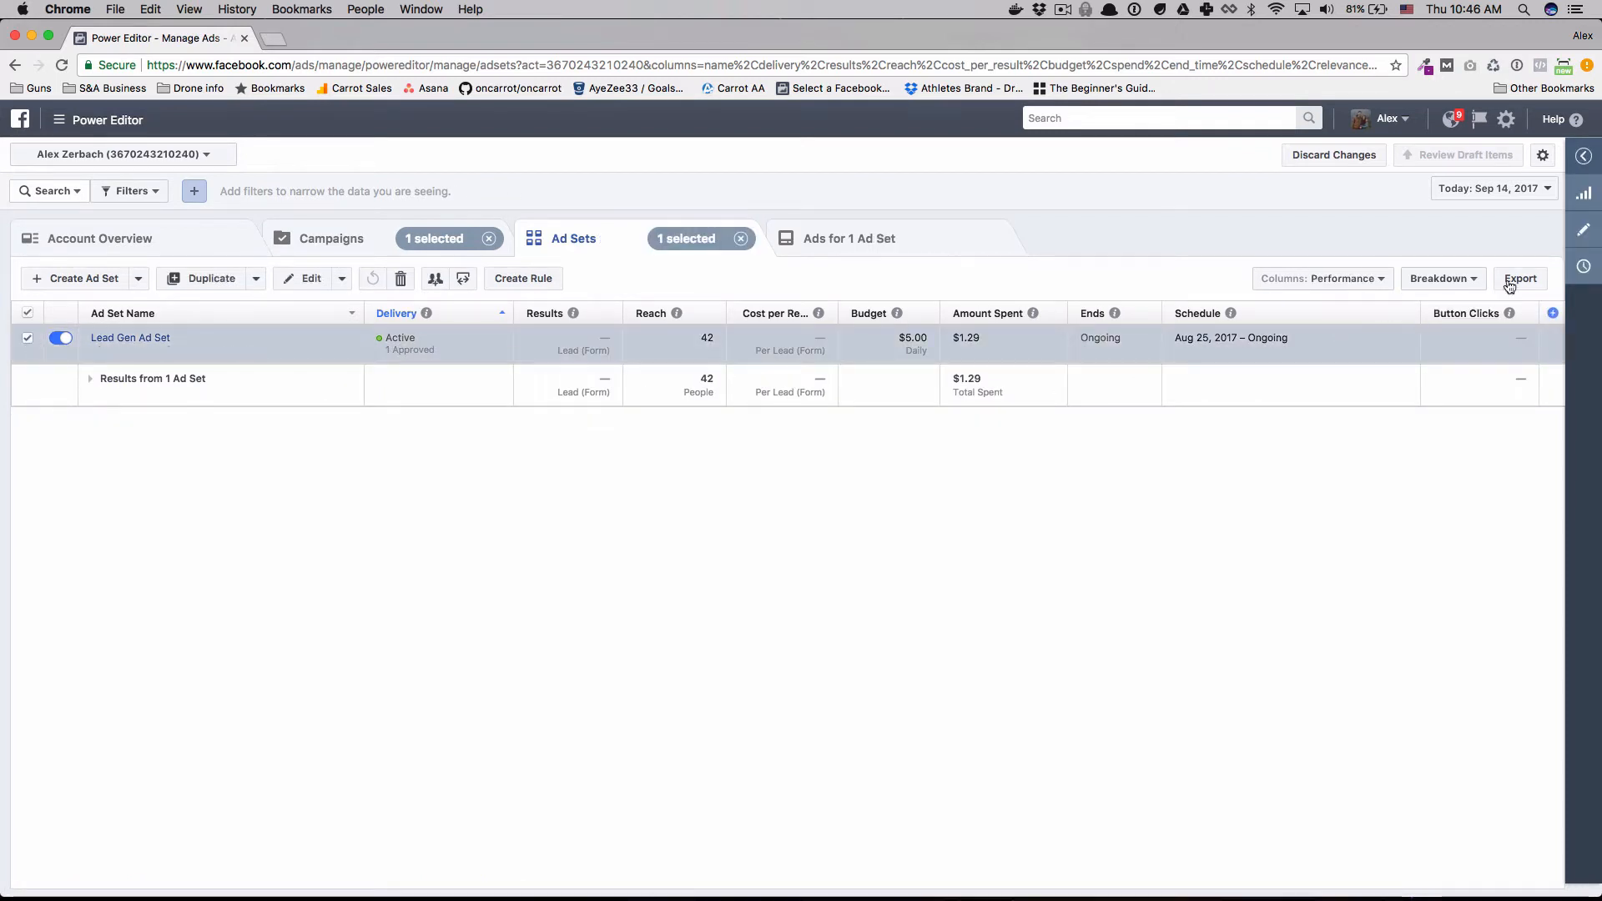
click(1583, 229)
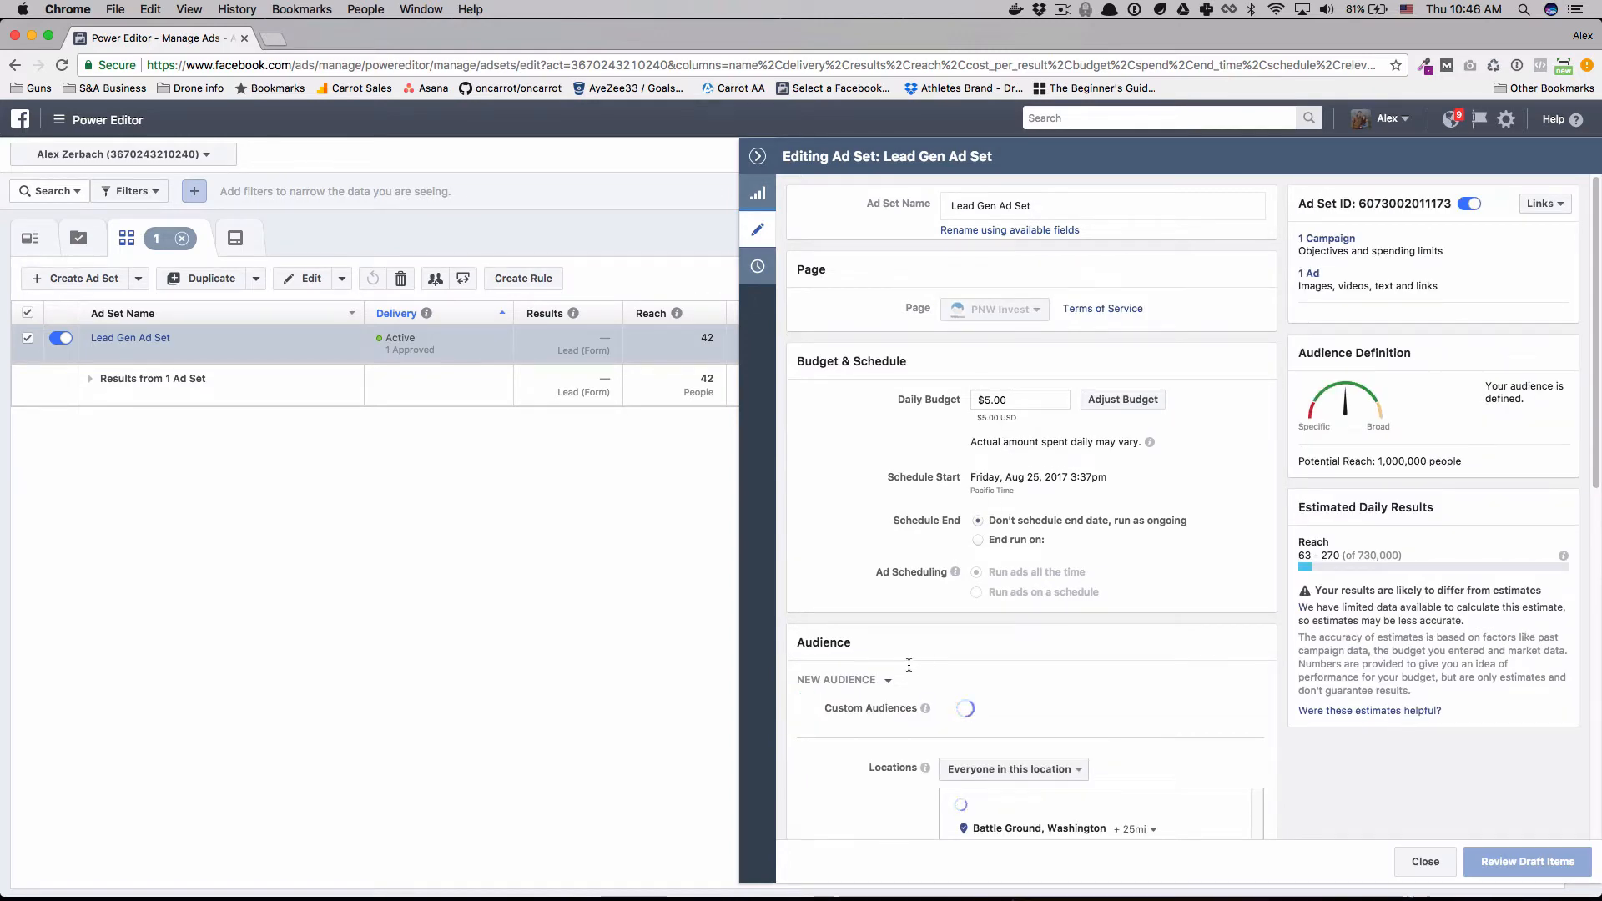
- Add the PNW Invest 30 day Retargeting custom audience to the ad set's audience
scroll(908, 665, down, 1)
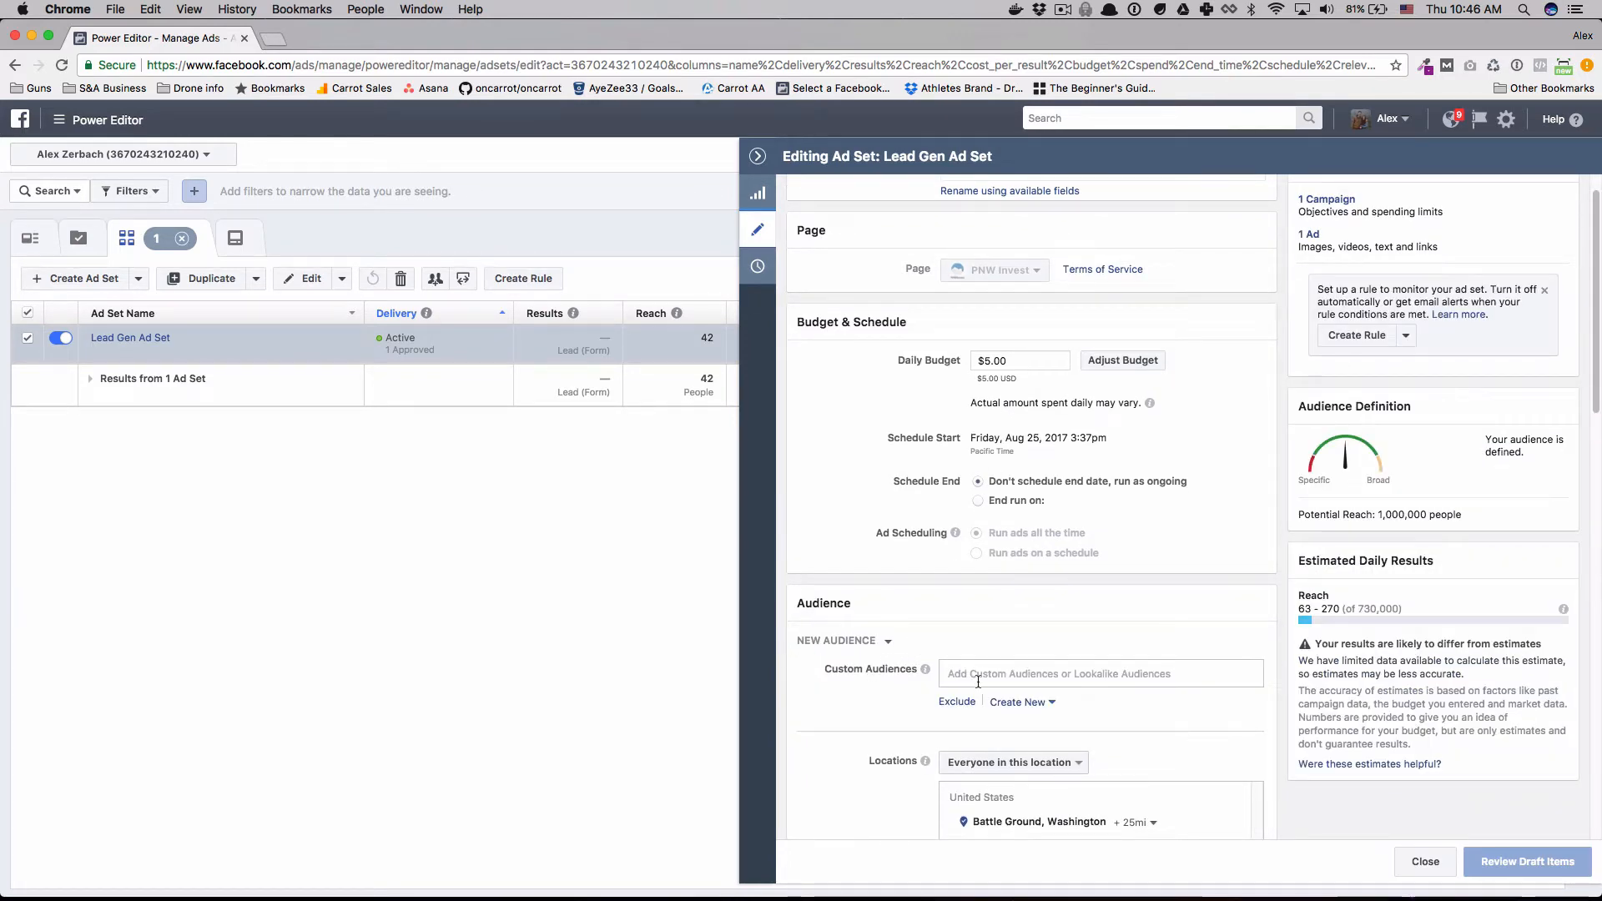
click(977, 680)
text(PNW)
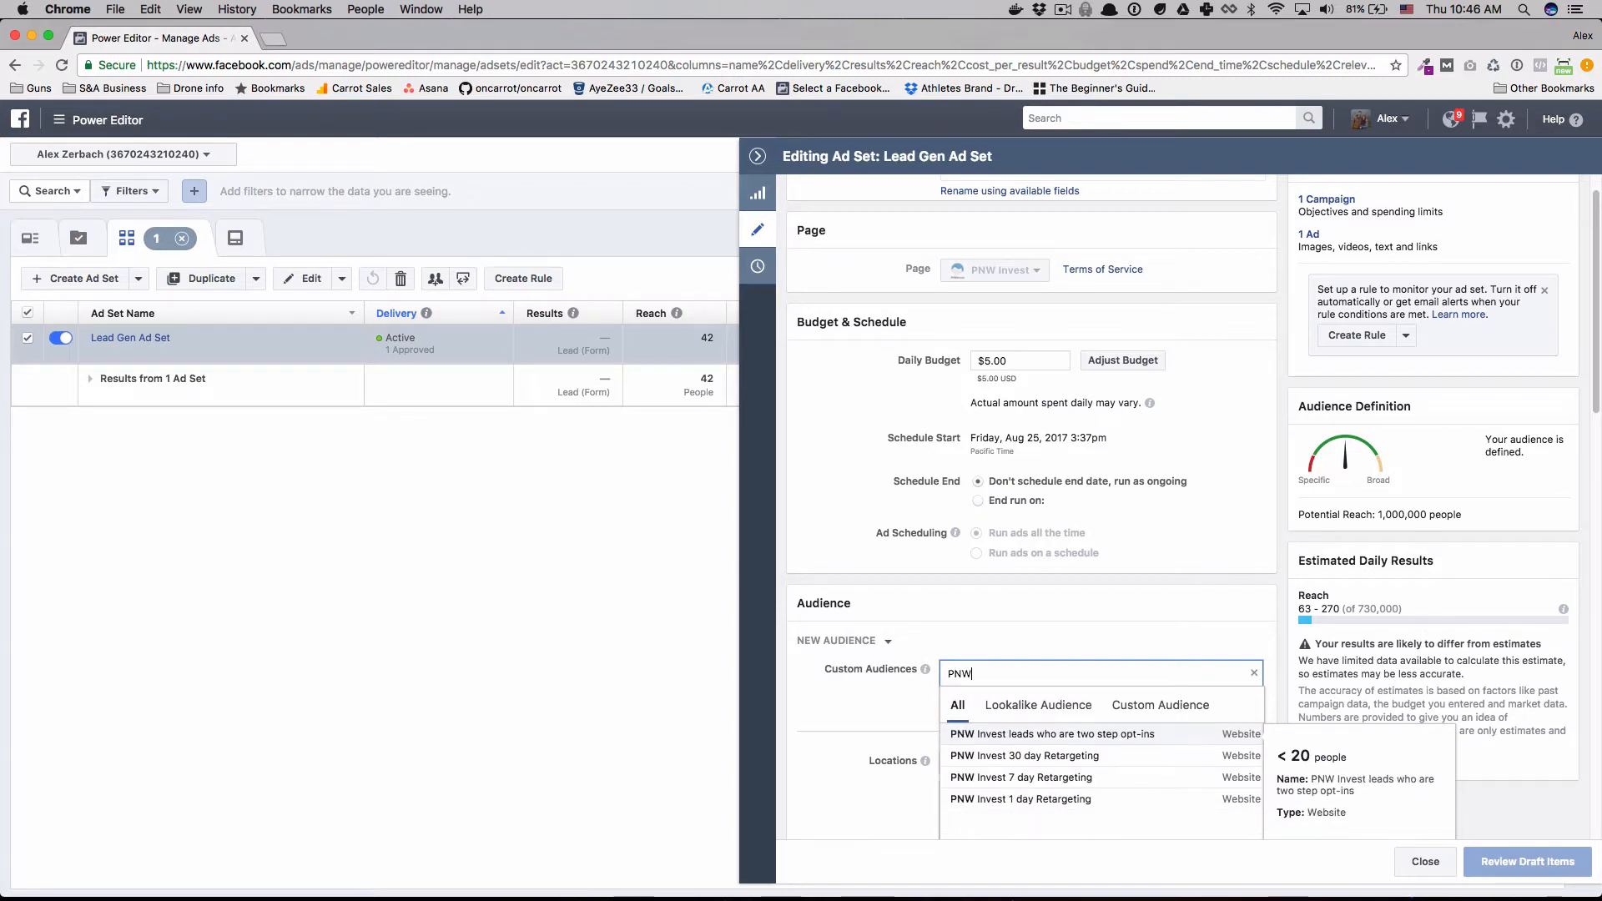
click(1088, 757)
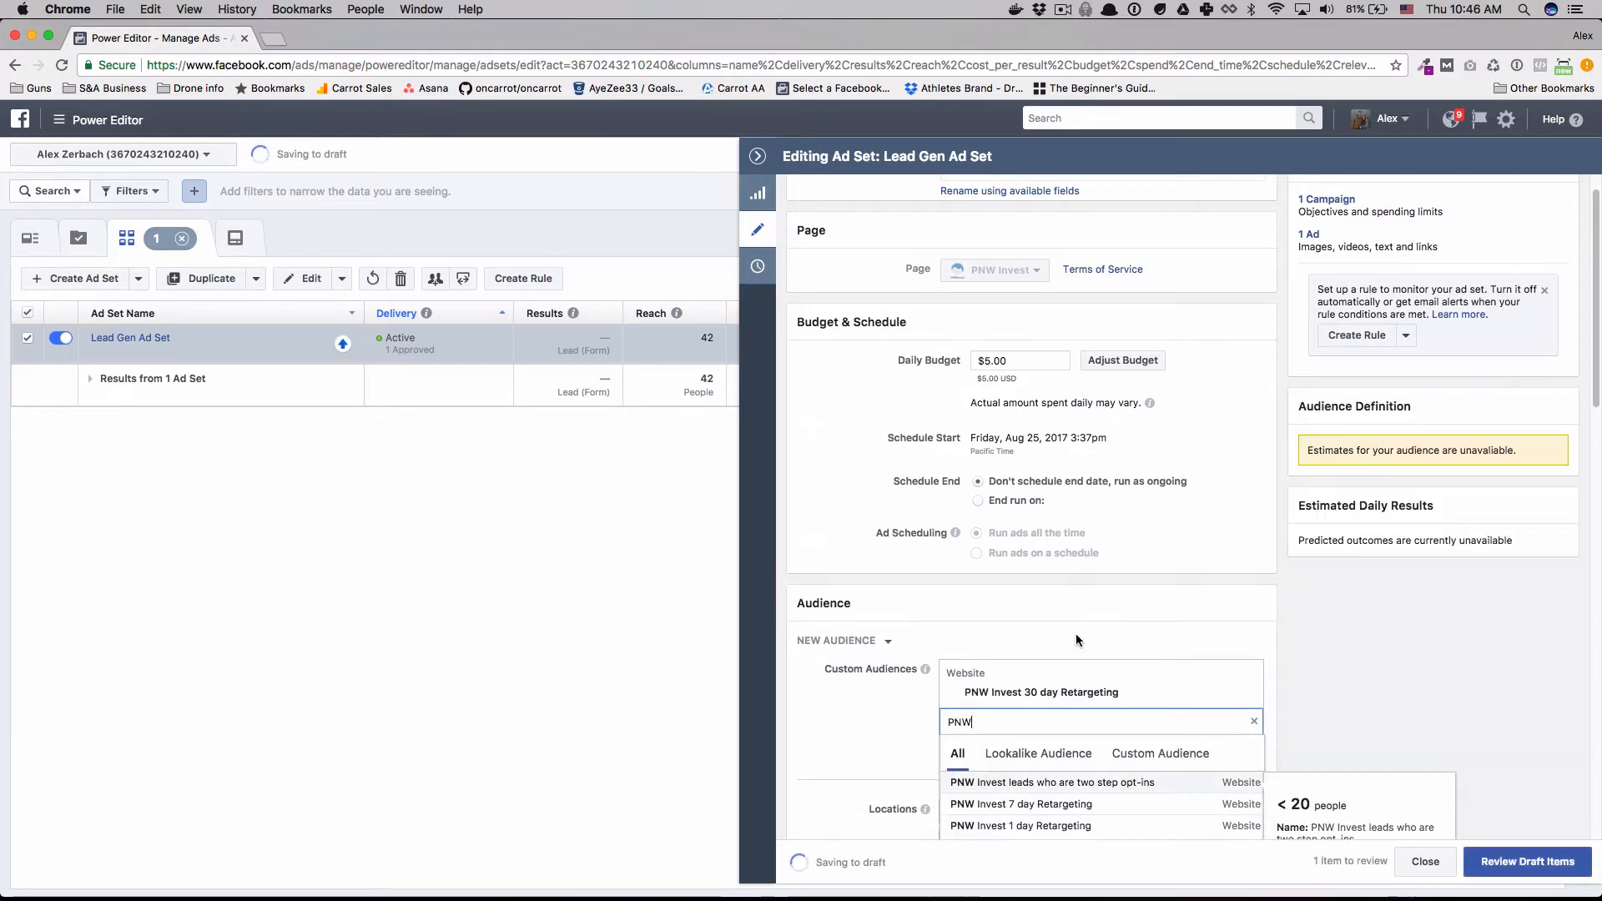
scroll(976, 647, down, 3)
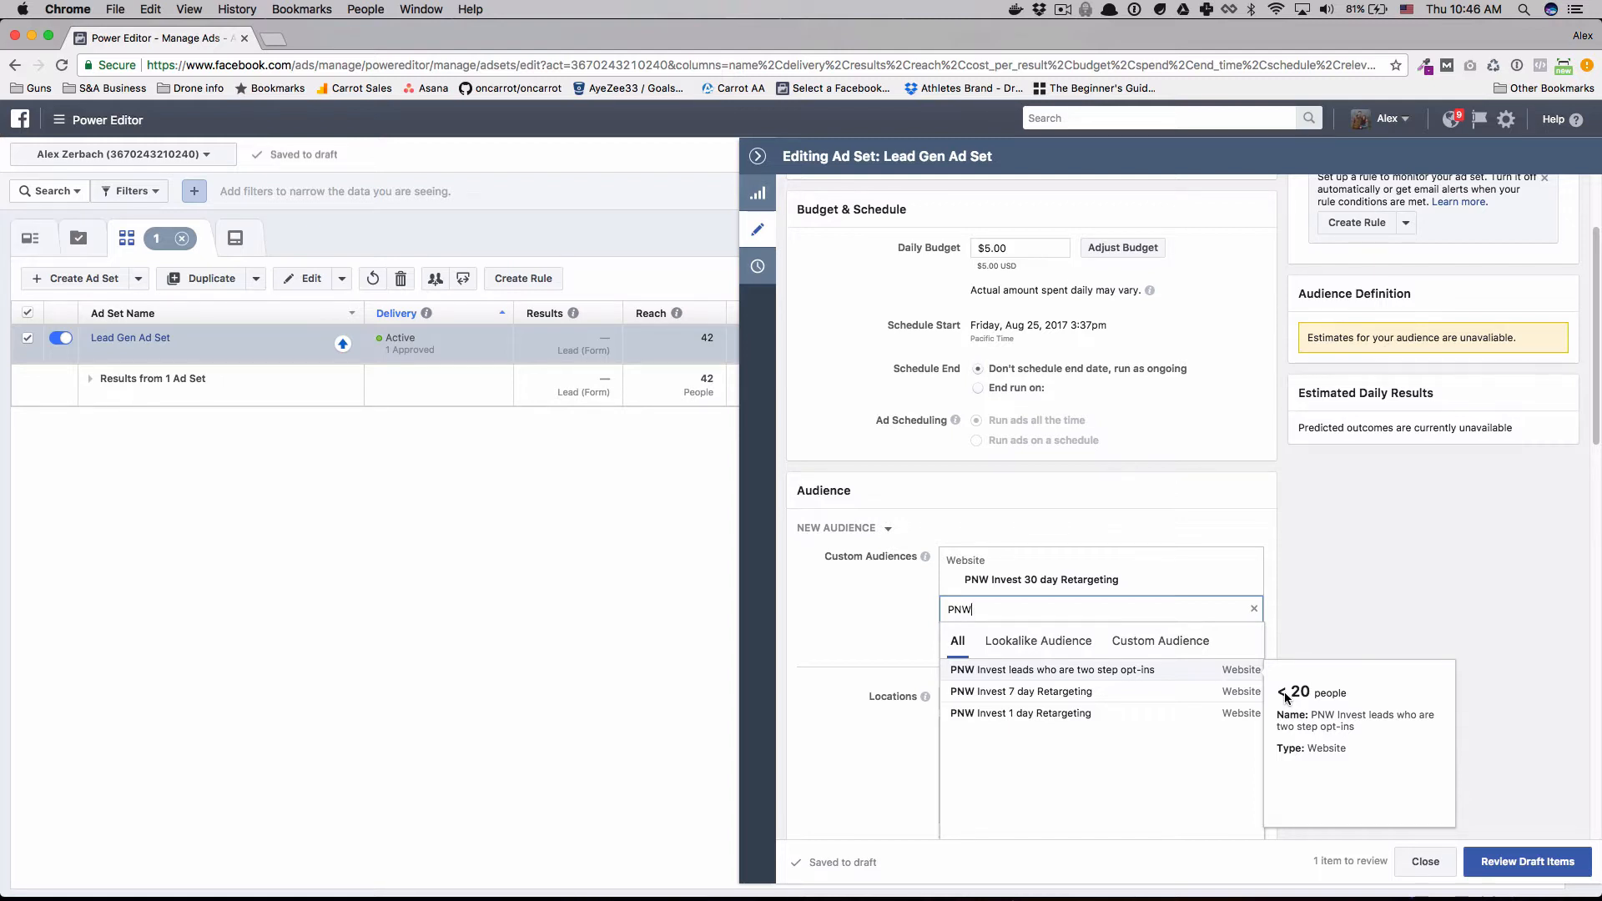
- Clear the PNW audience search and remove the PNW Invest 30 day Retargeting custom audience from the ad set
scroll(1279, 696, up, 1)
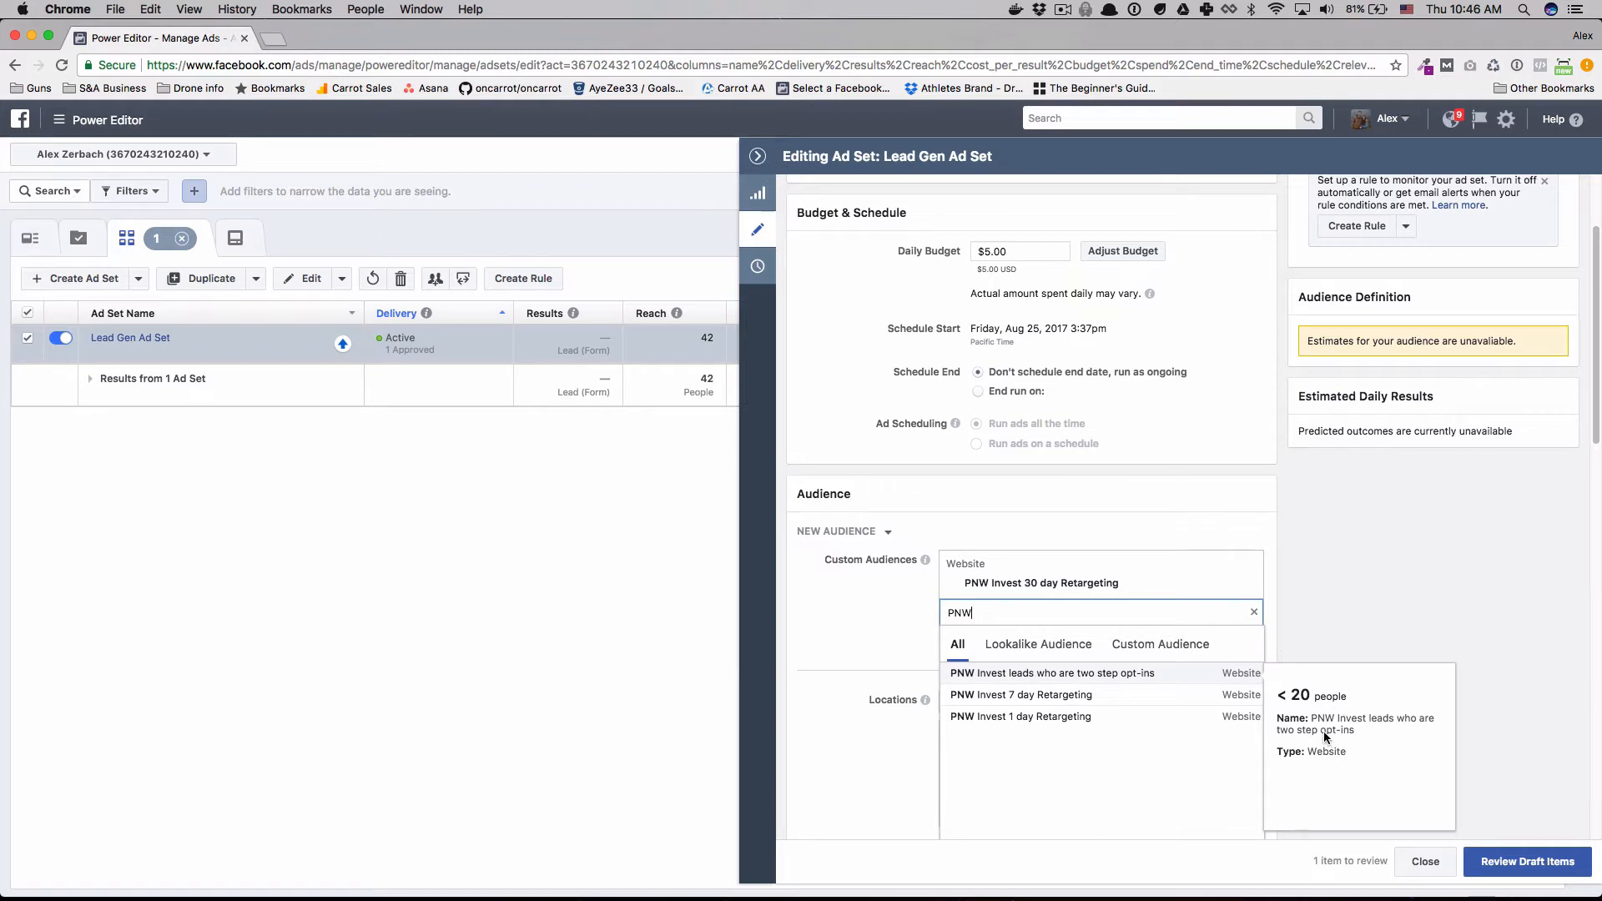
click(1255, 613)
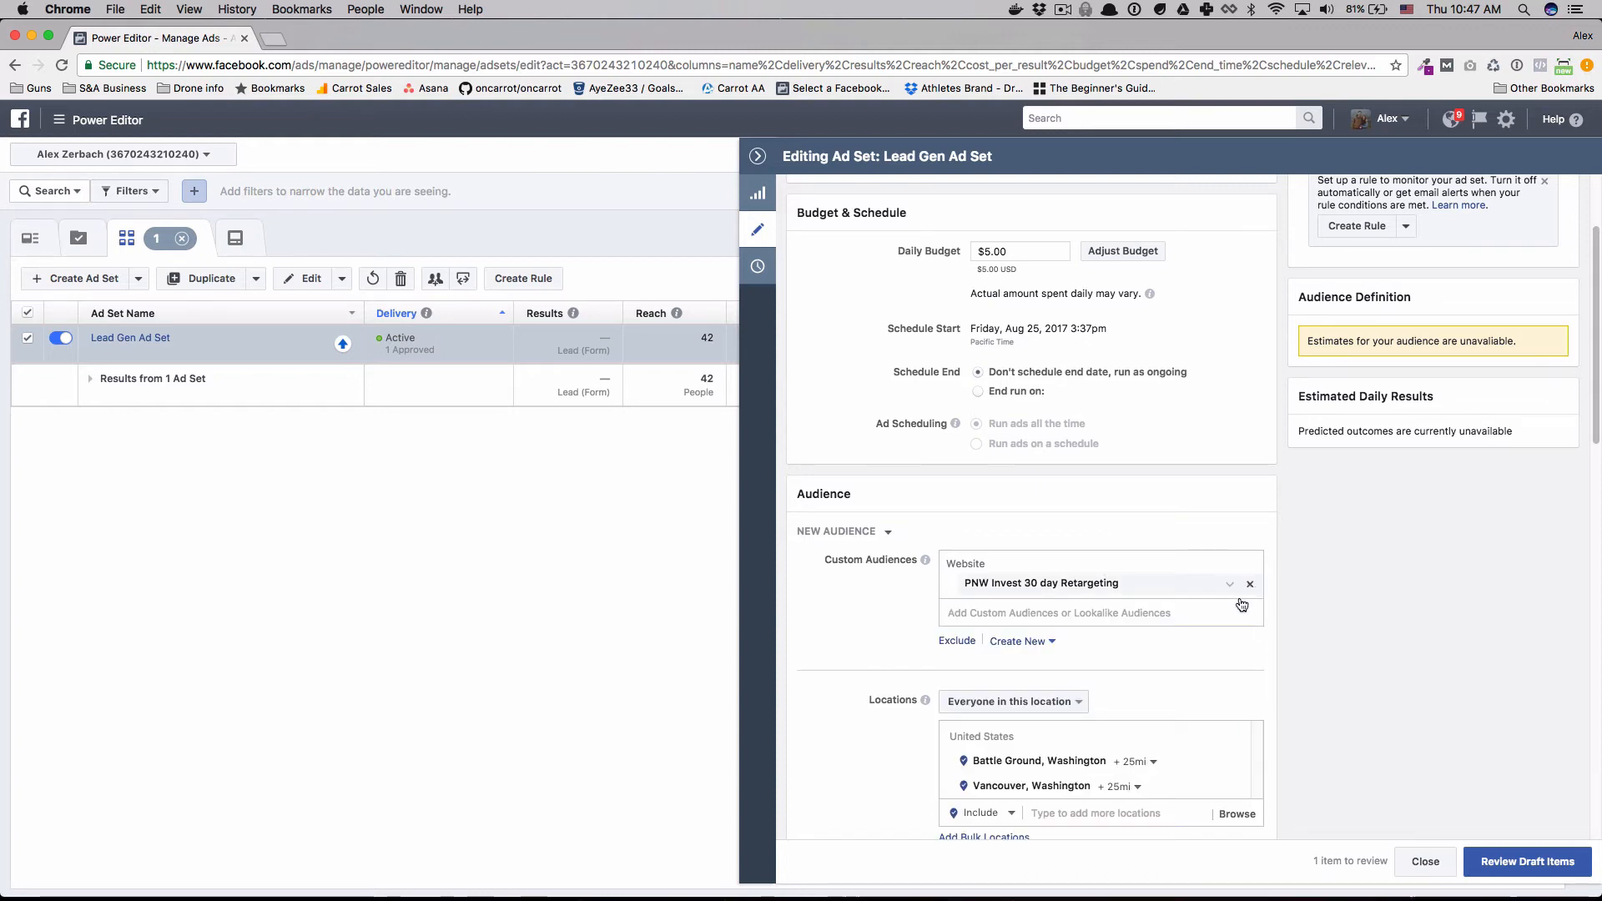
click(1250, 584)
- Add the Lead Form No Submits custom audience to the ad set's audience and remove it again
click(994, 573)
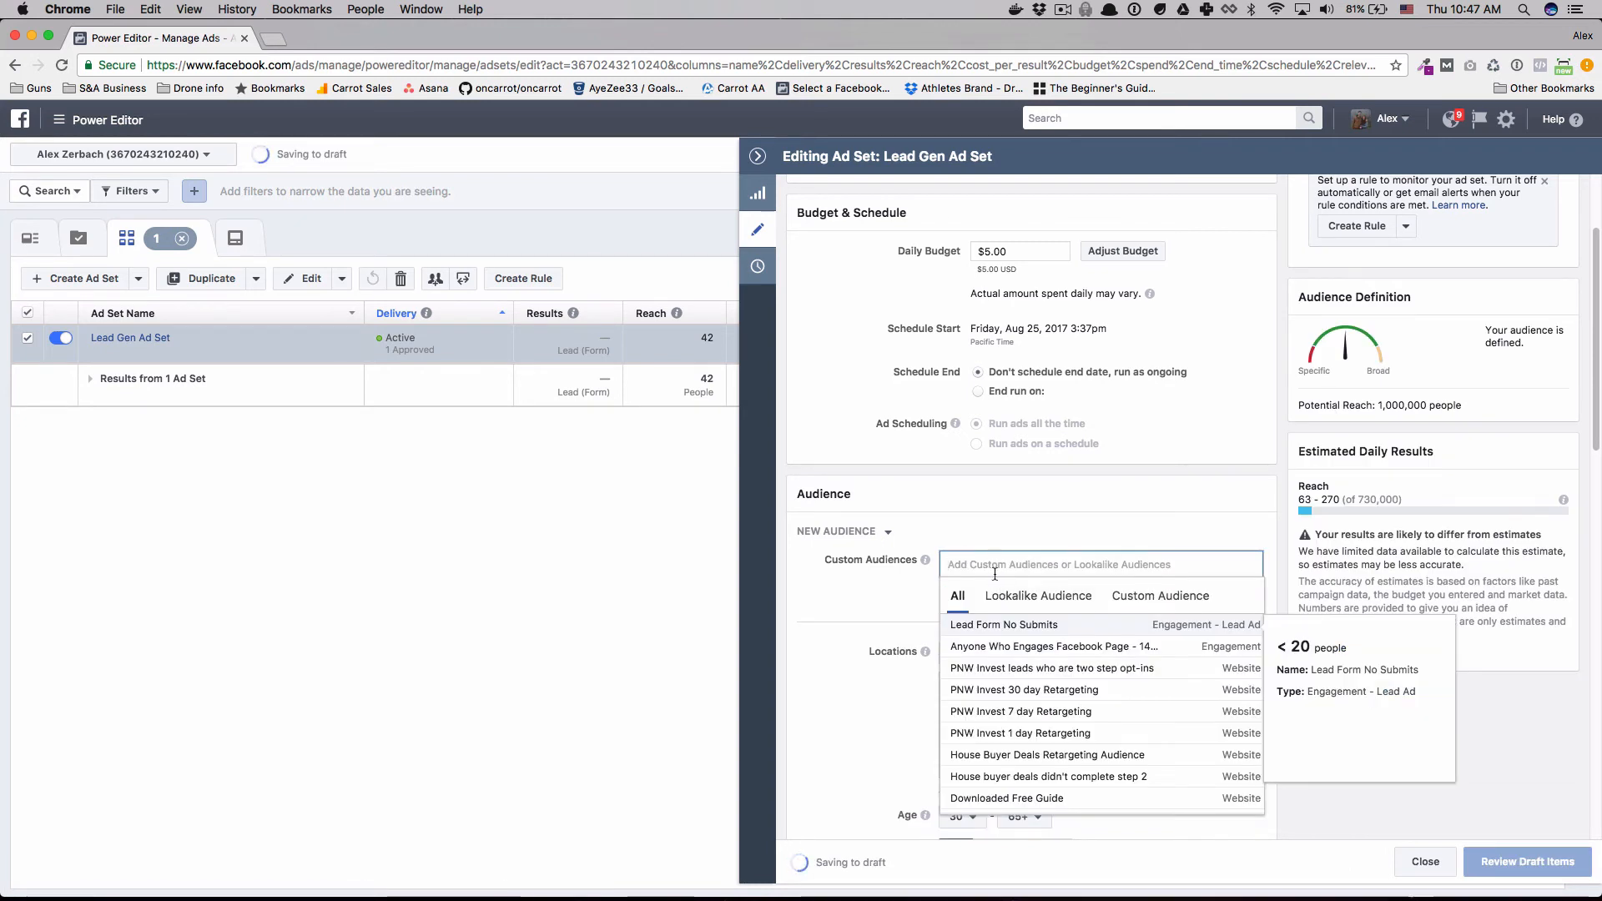
click(1037, 595)
click(1208, 597)
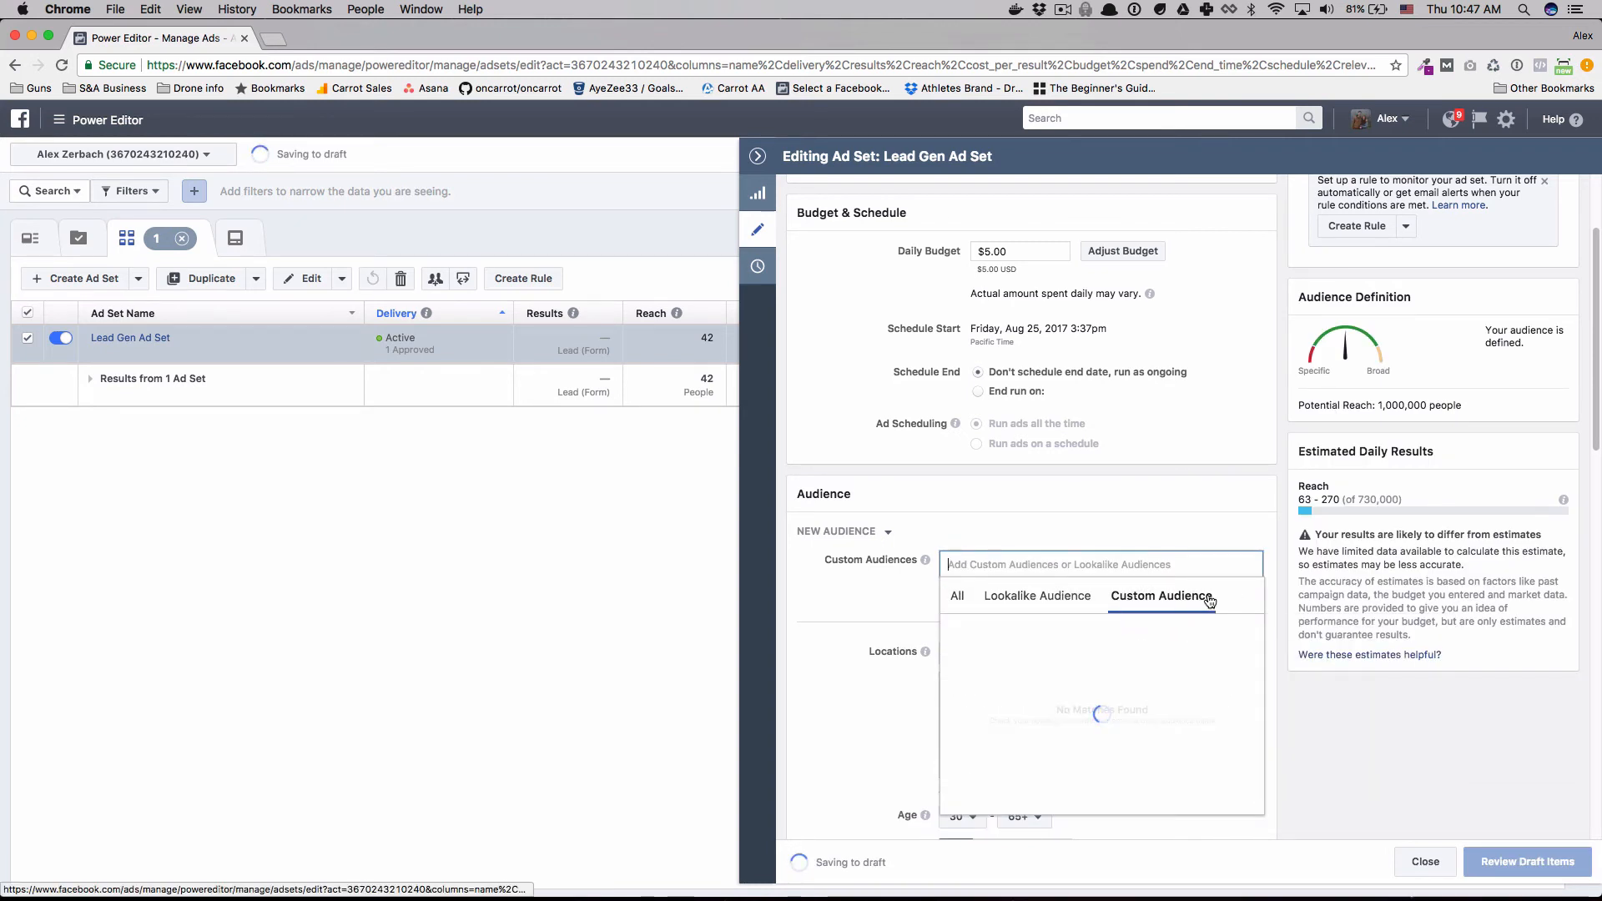
scroll(1035, 698, down, 1)
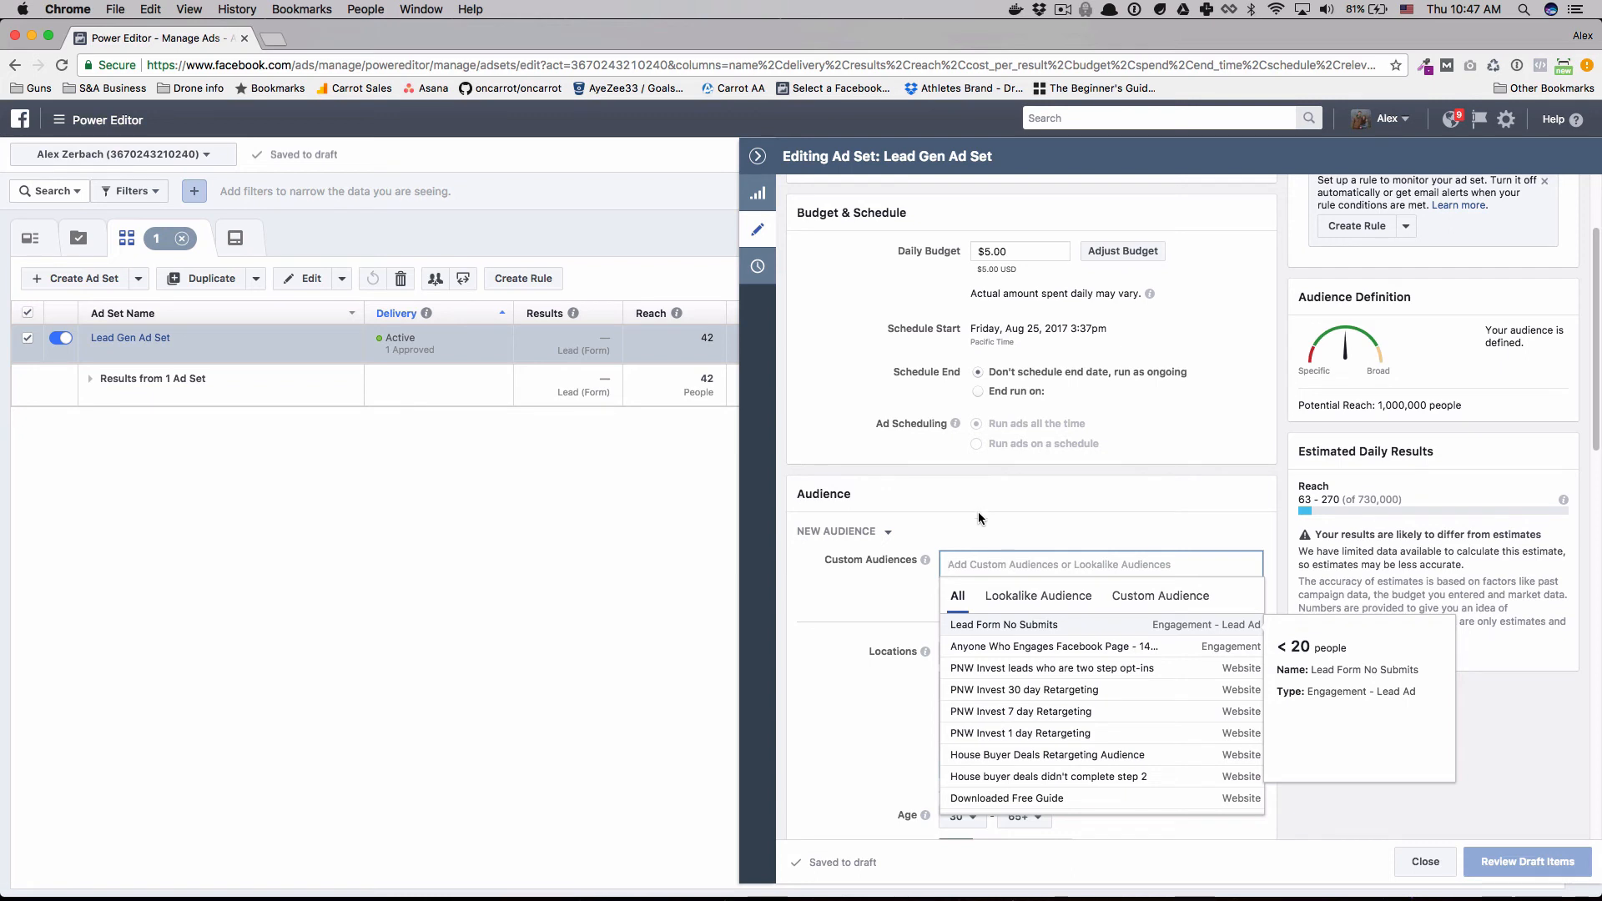
click(1043, 624)
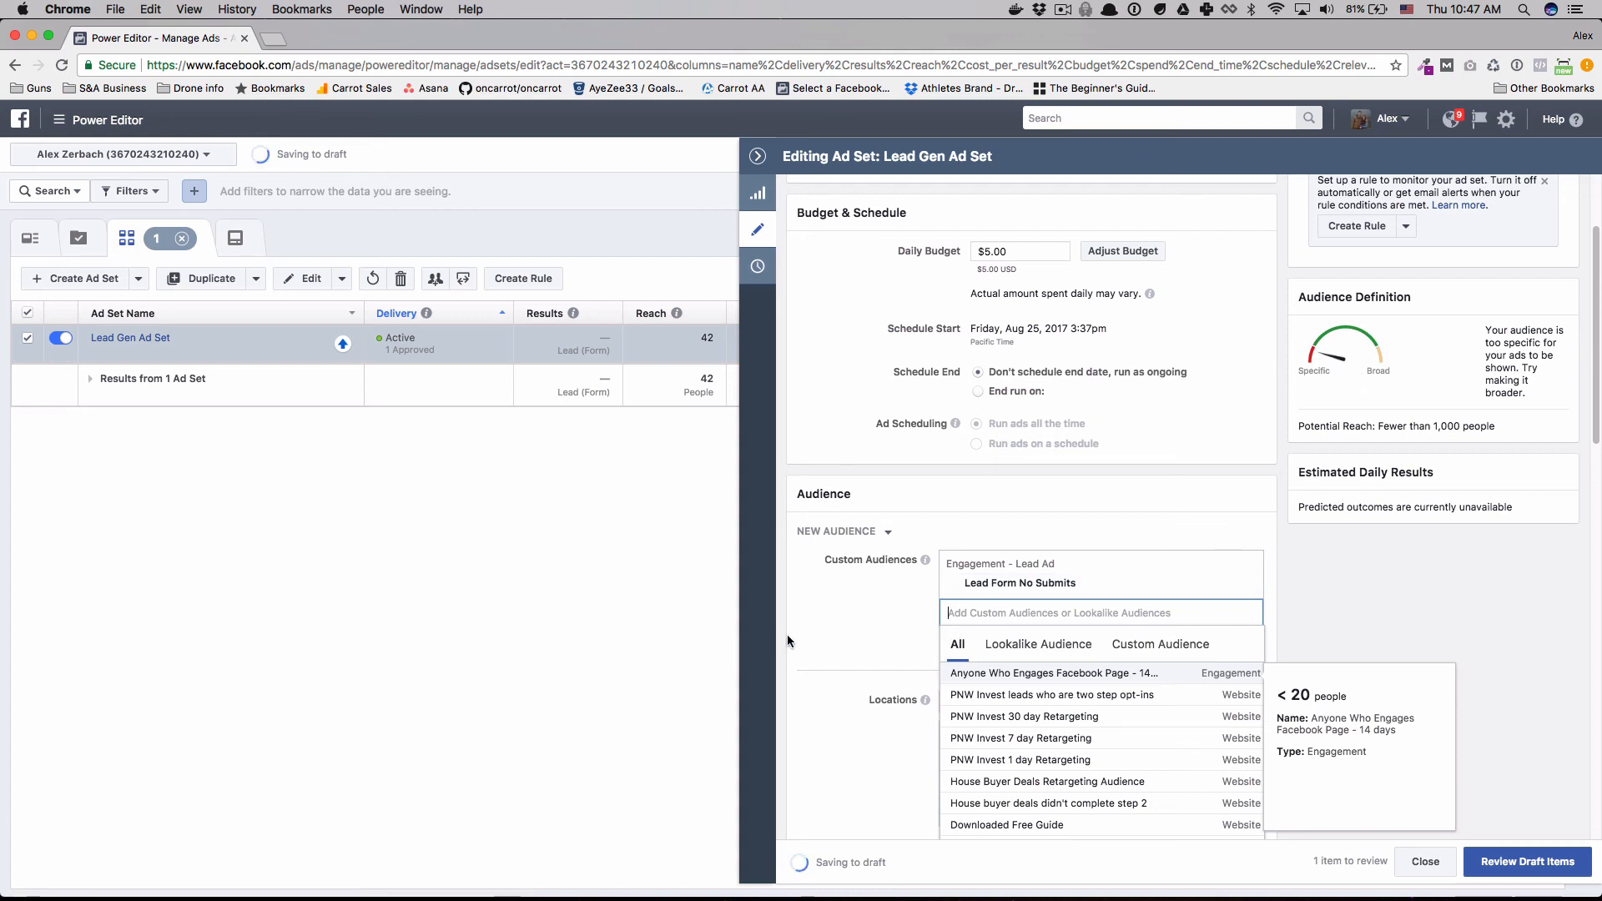
click(1266, 572)
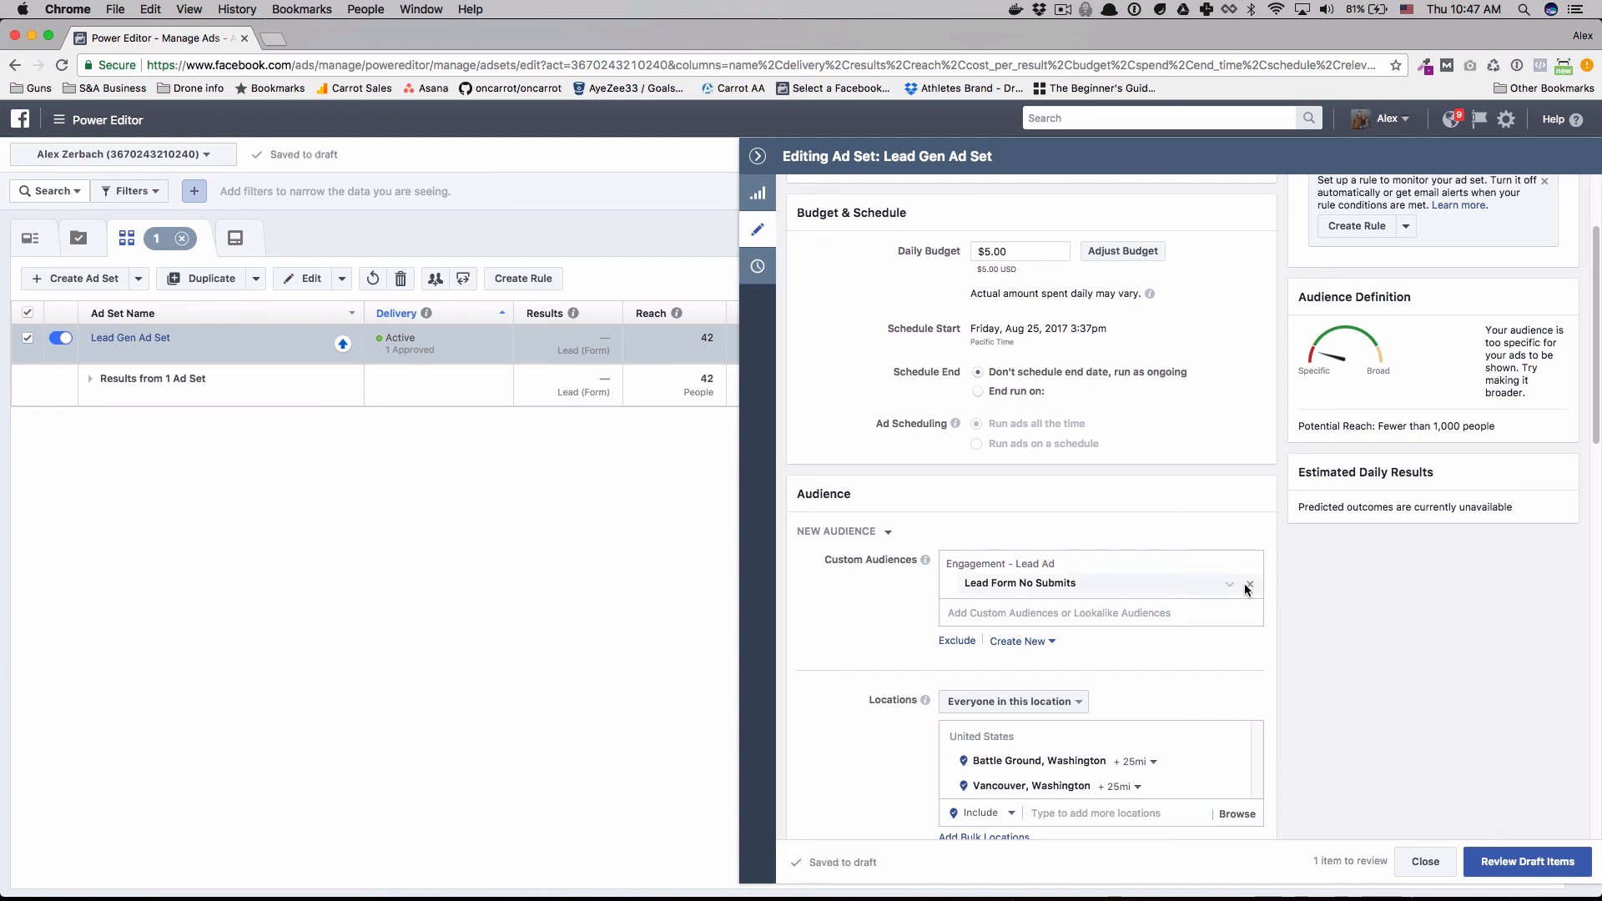
click(1249, 587)
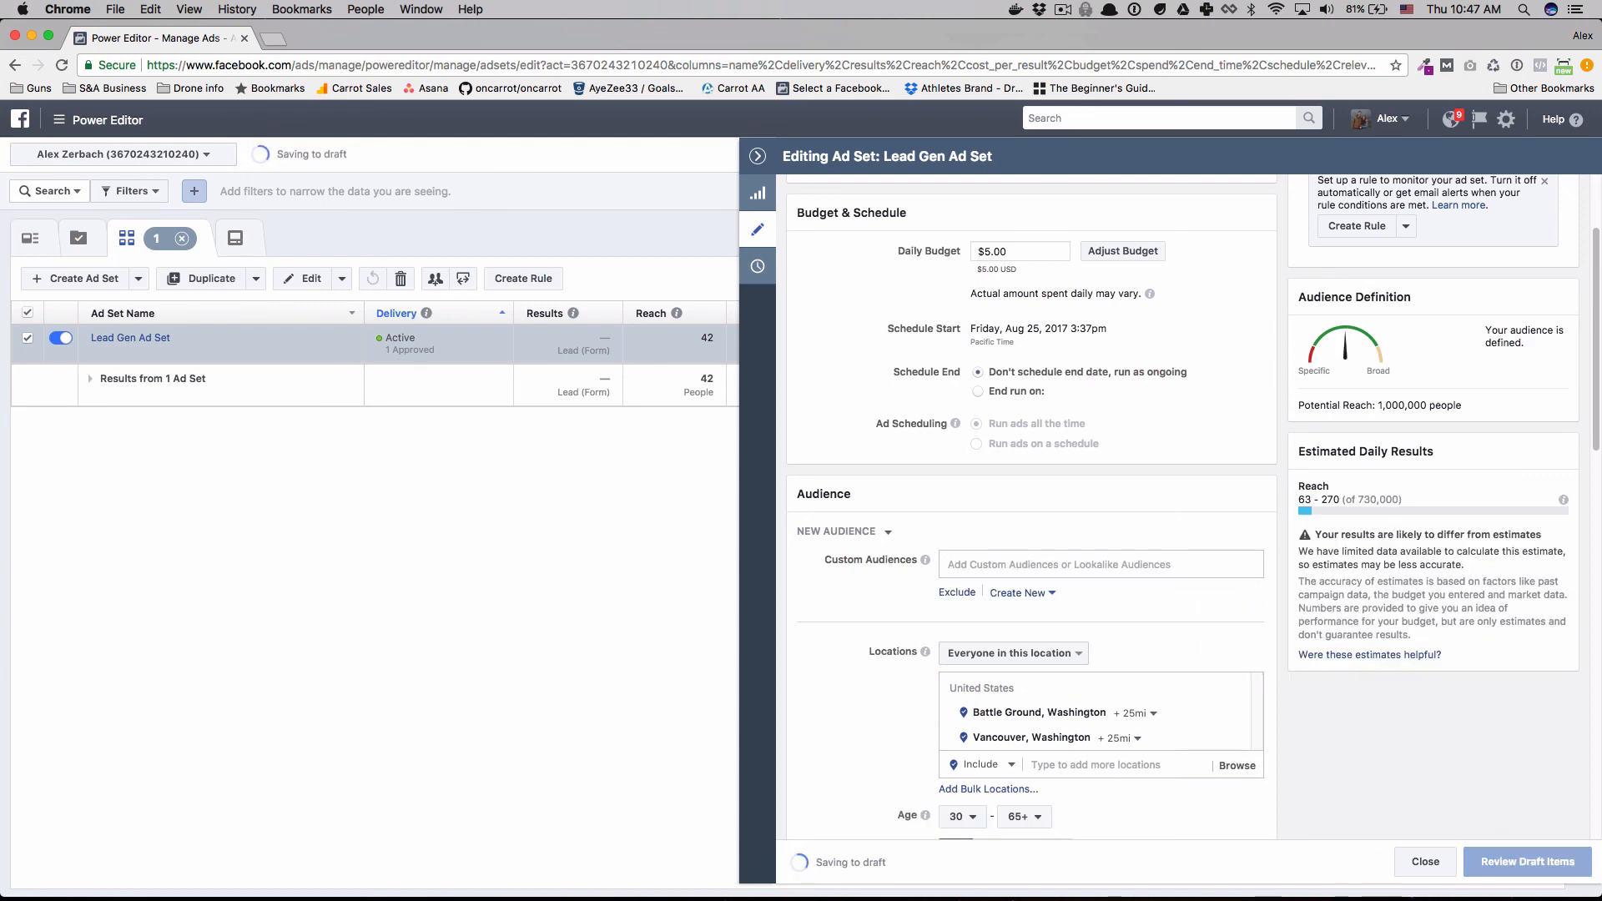